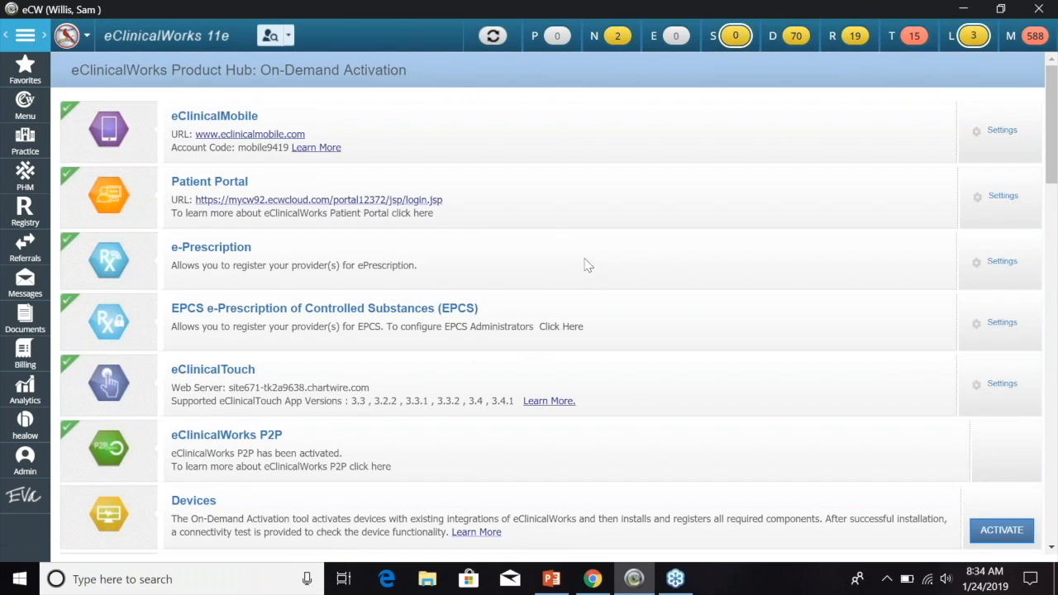
- Open Messenger Configuration from the healow tools to show Messenger's Global Settings
scroll(597, 266, "down", 2)
scroll(597, 270, "down", 2)
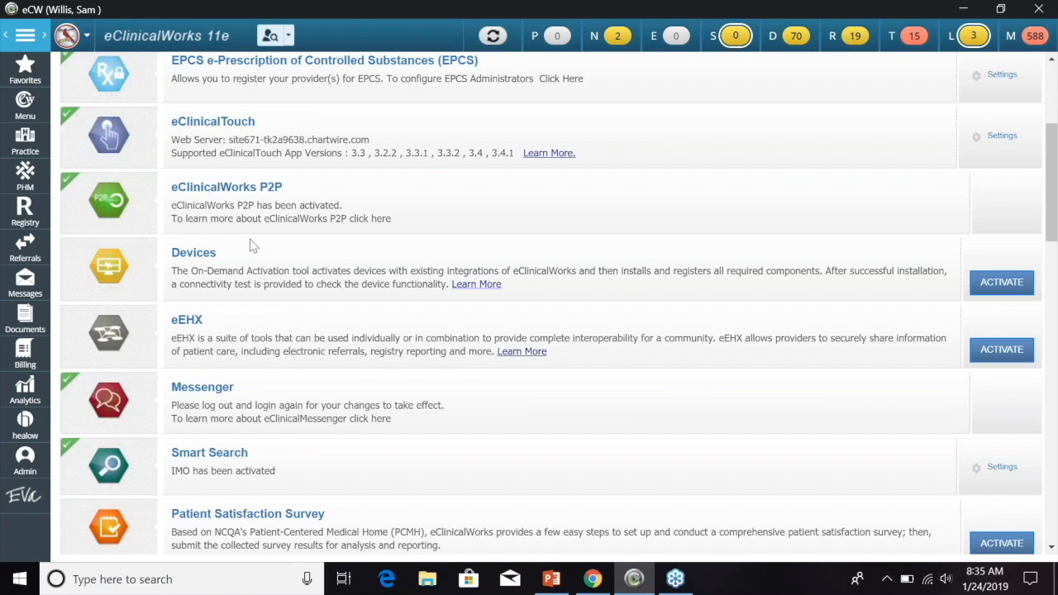
left_click(25, 426)
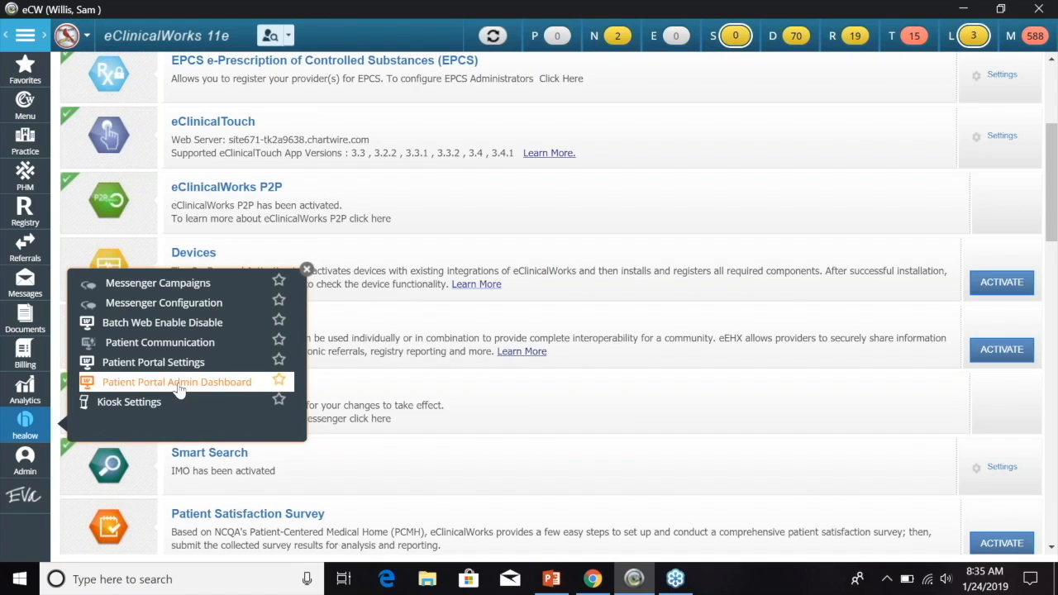
left_click(195, 311)
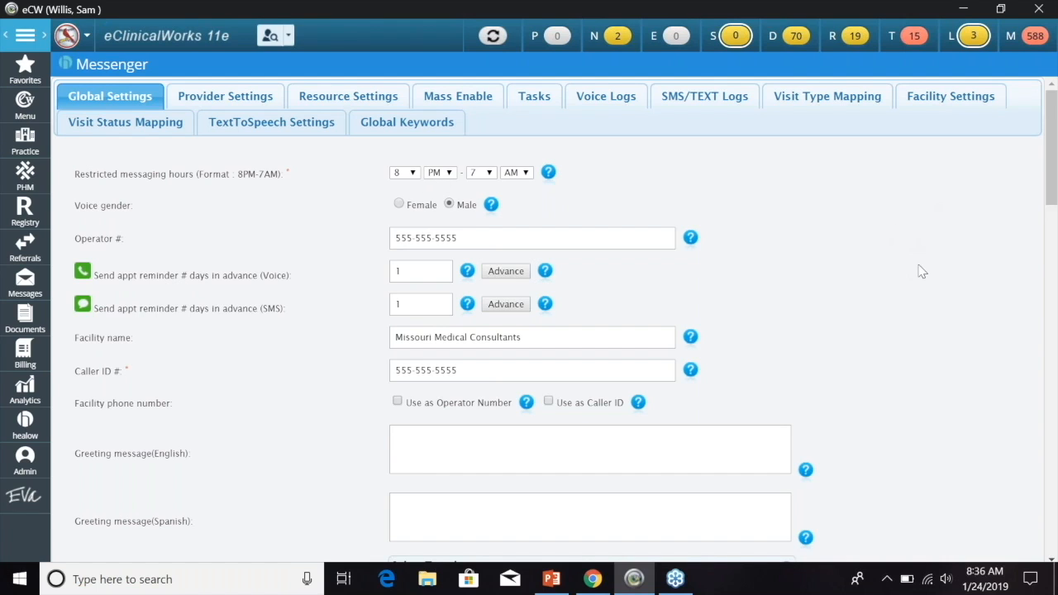
scroll(873, 266, "down", 1)
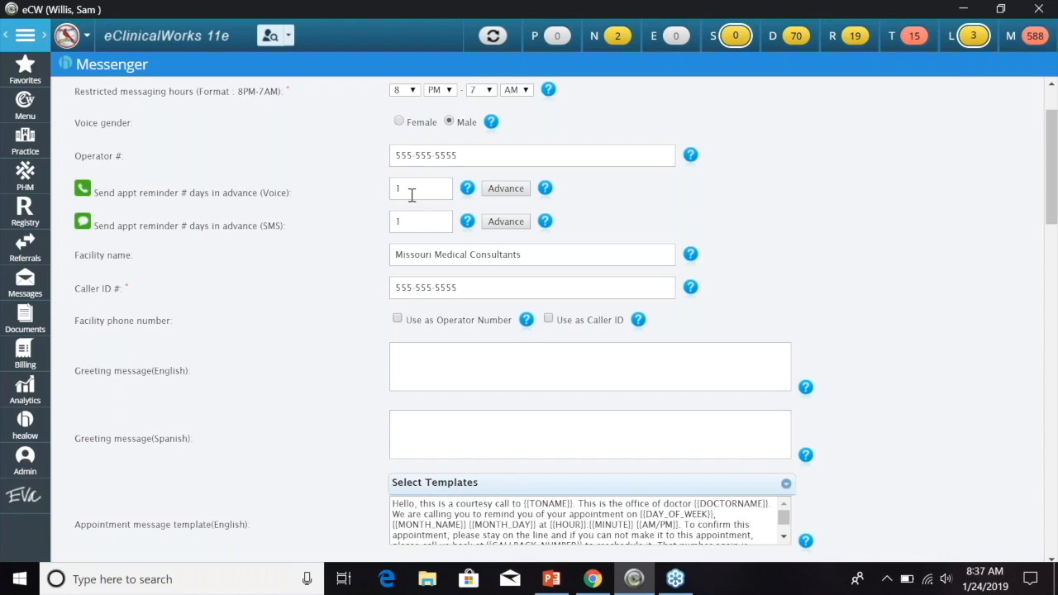
- Enable advanced reminder-day scheduling and send Monday appointments' first voice reminder on Wednesday
left_click(512, 191)
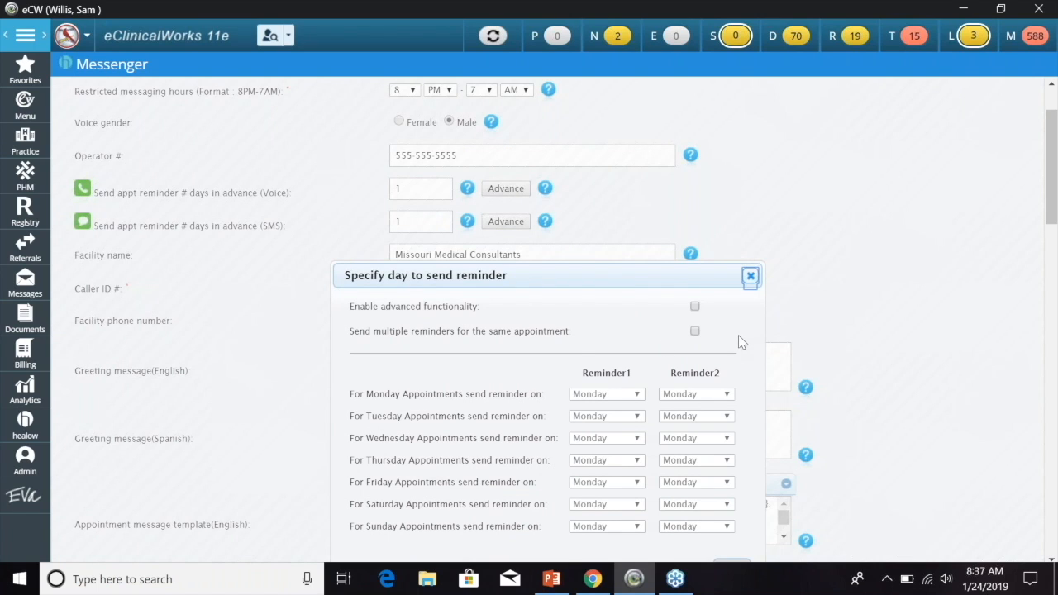
left_click(695, 307)
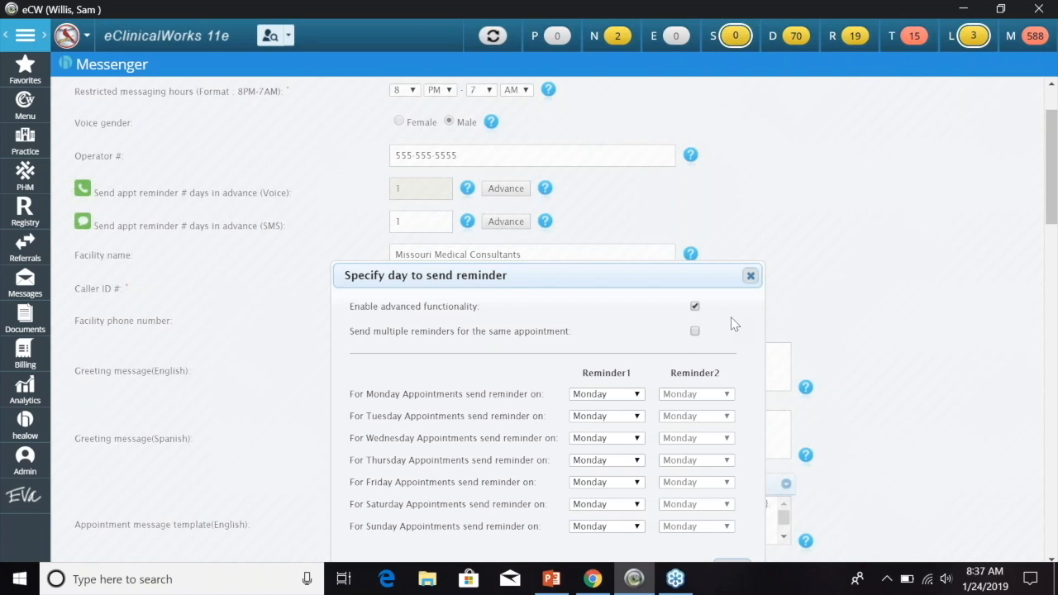
scroll(731, 324, "down", 1)
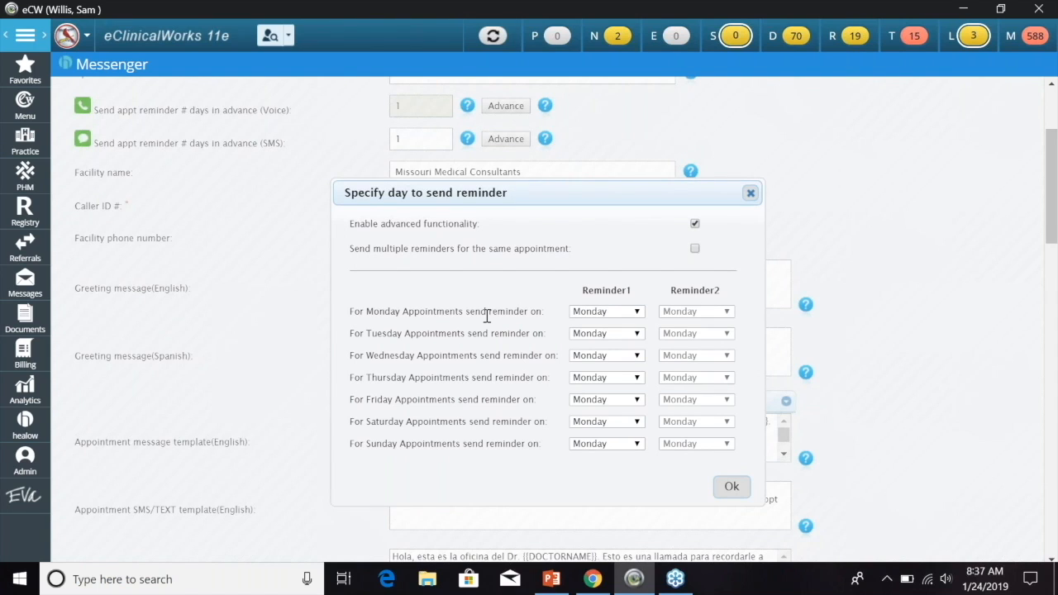
left_click(636, 312)
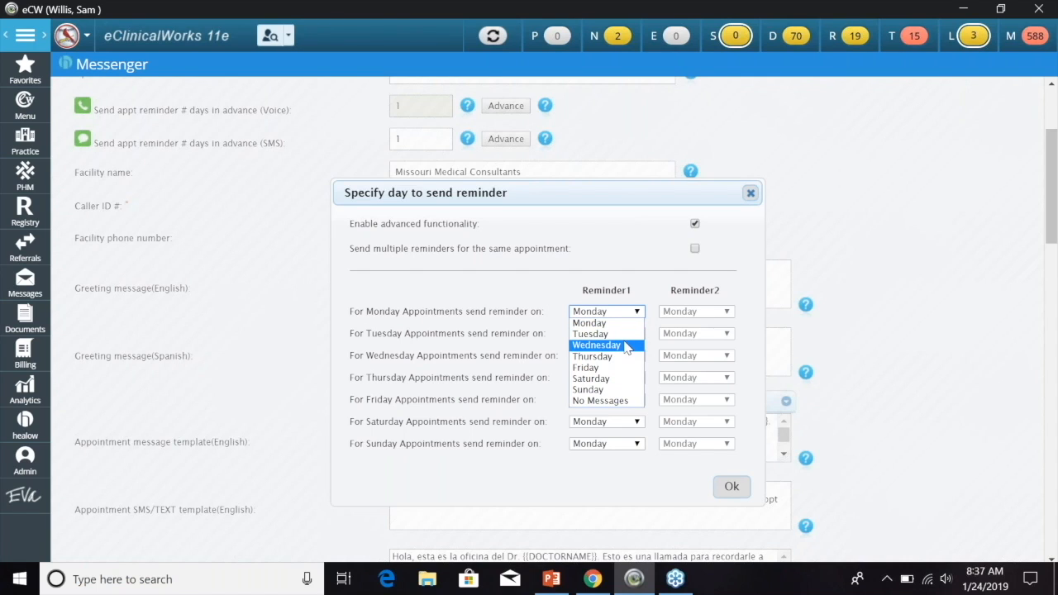
left_click(627, 345)
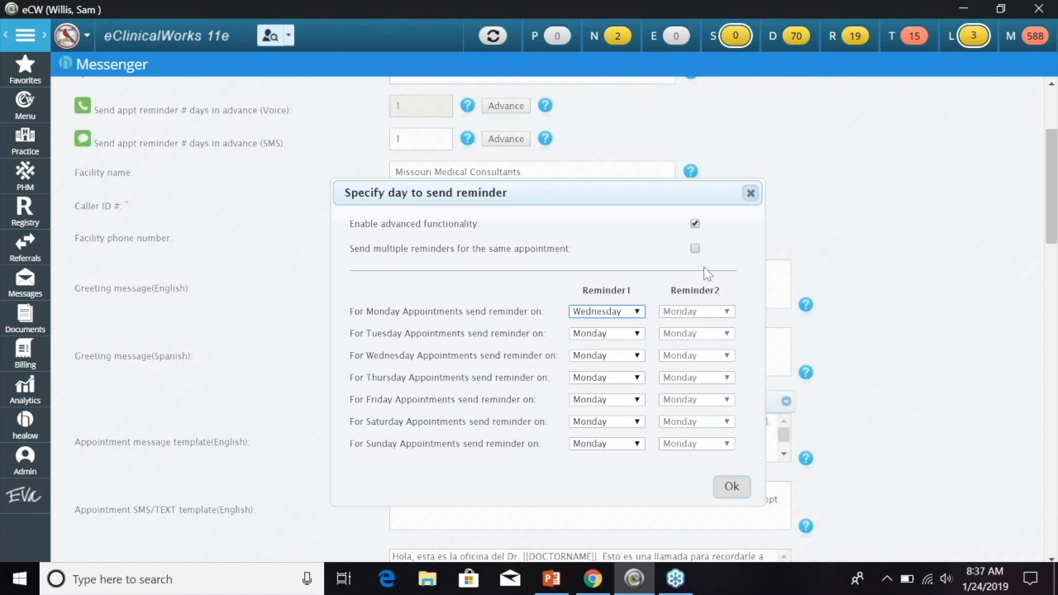
- Allow multiple reminders, set Monday's second reminder to Friday, then uncheck advanced scheduling
left_click(694, 248)
left_click(727, 312)
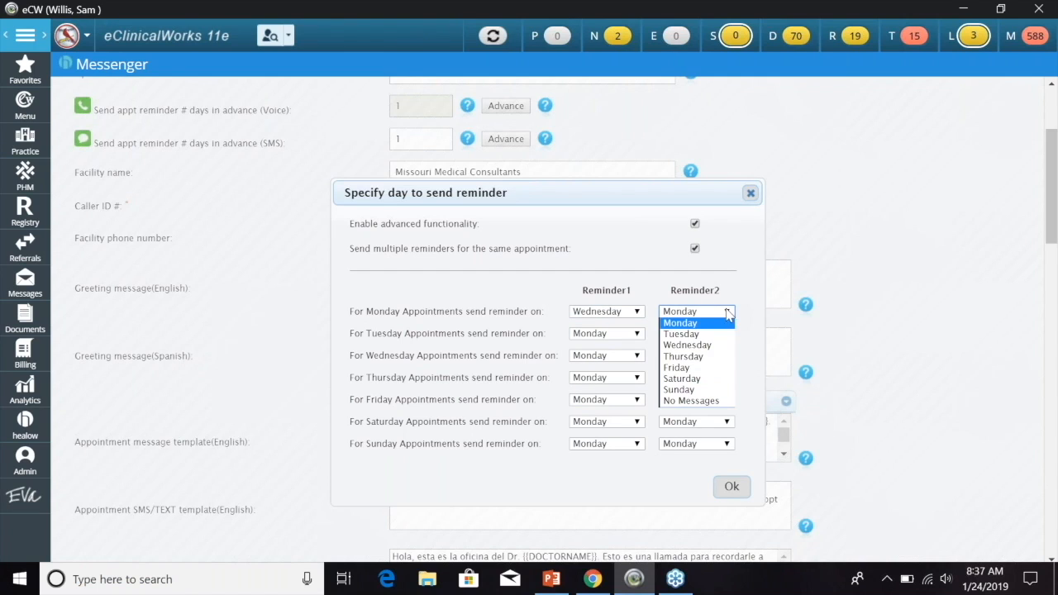
left_click(702, 366)
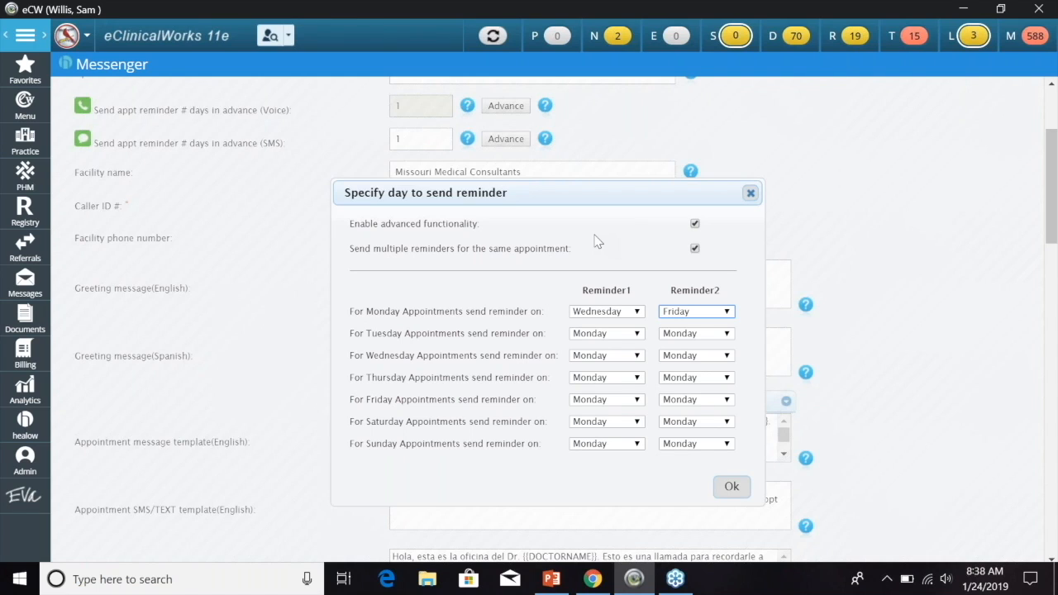
left_click(697, 247)
left_click(695, 223)
- Close the reminder-day settings, leaving voice reminders at 1 day ahead
left_click(750, 193)
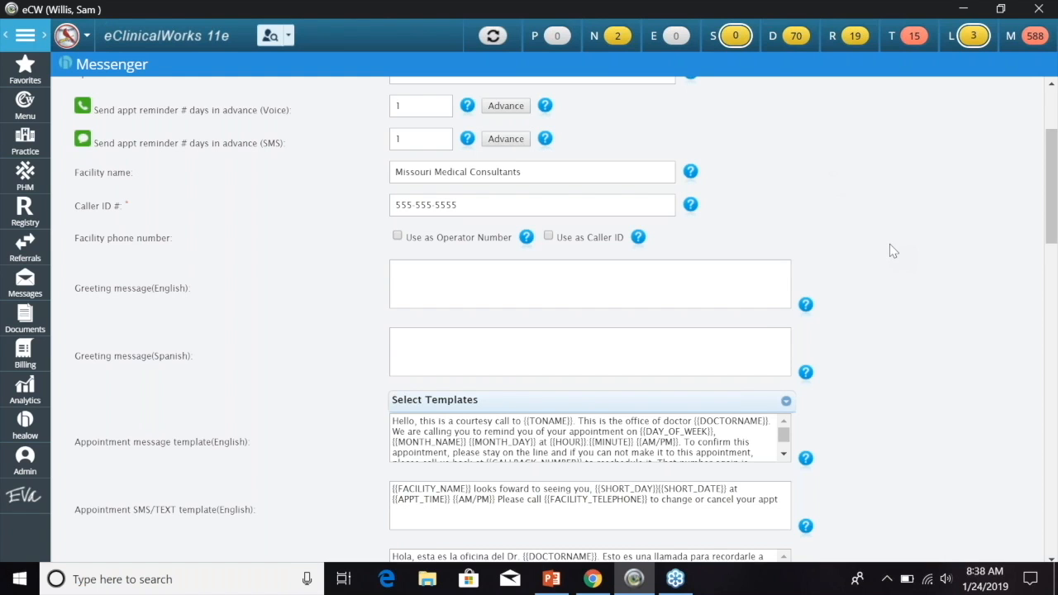
scroll(891, 250, "down", 1)
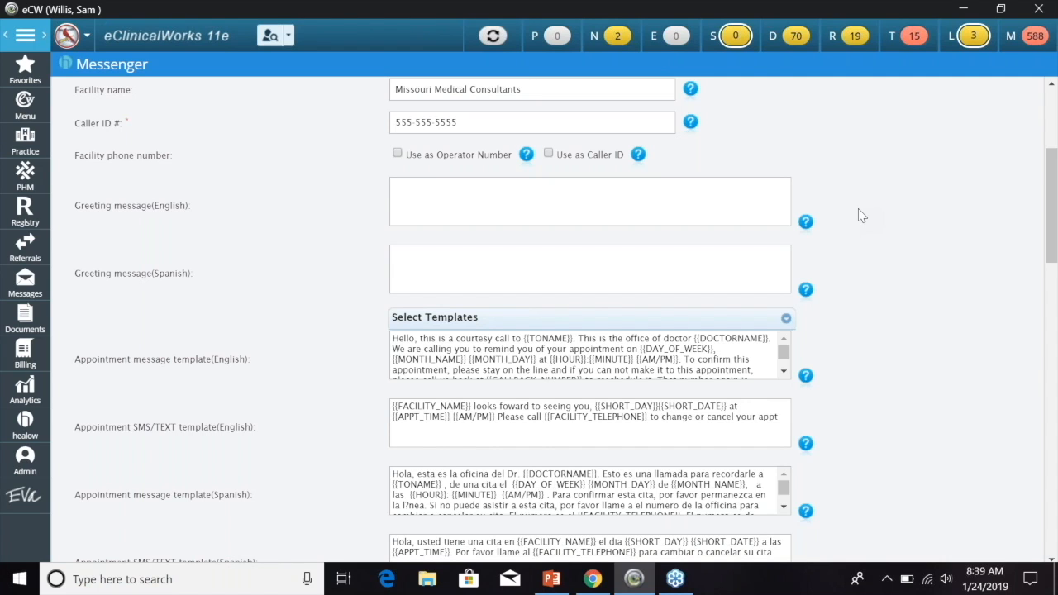
scroll(884, 262, "down", 2)
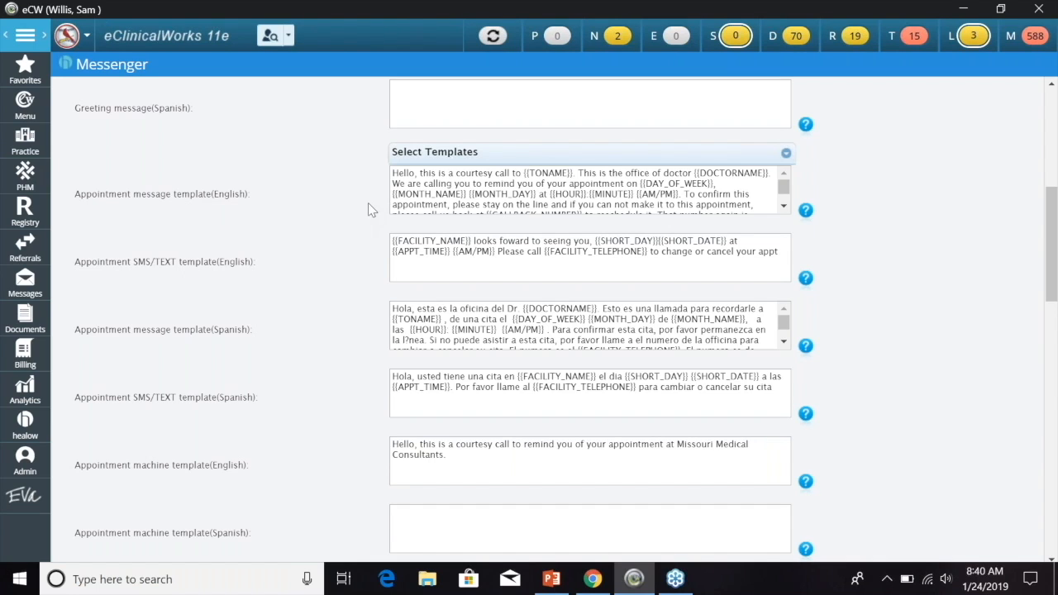
left_click(786, 153)
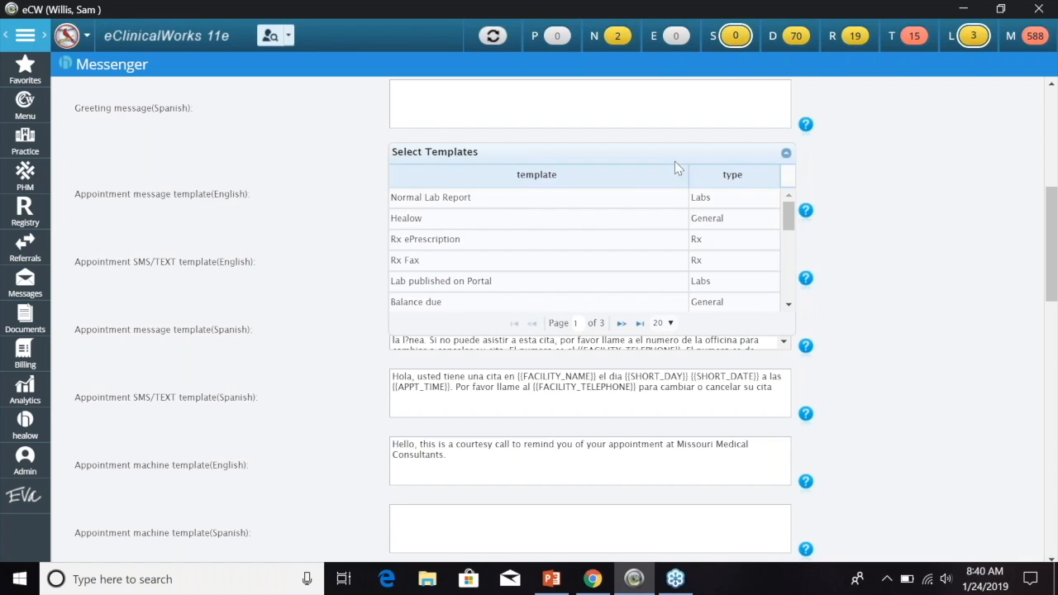
mouse_move(784, 216)
left_mouse_down()
mouse_move(785, 293)
mouse_move(786, 208)
left_mouse_up()
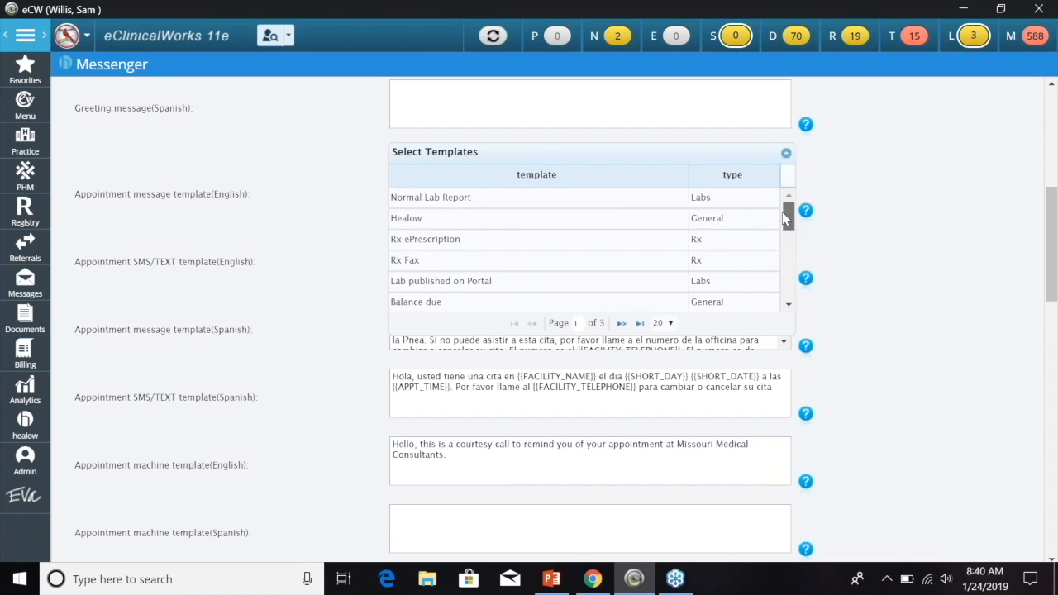
left_click(622, 323)
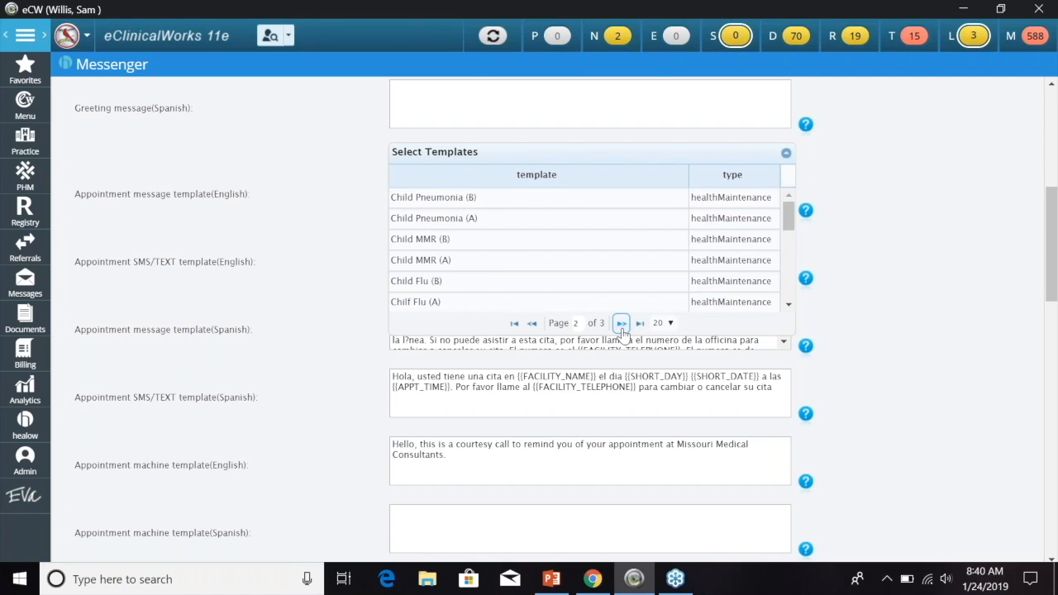
left_click(514, 323)
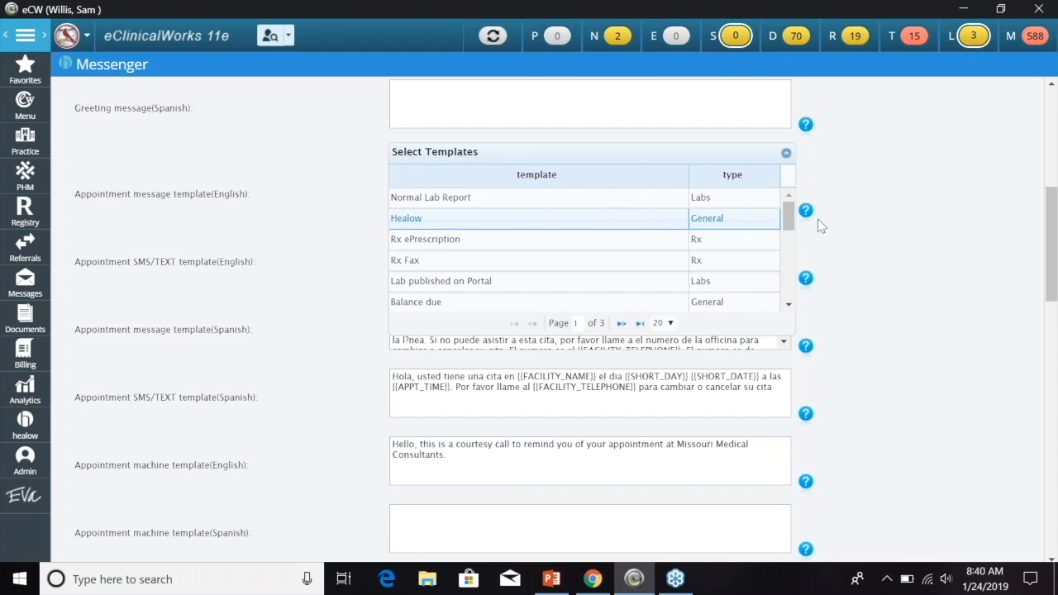
left_click(787, 152)
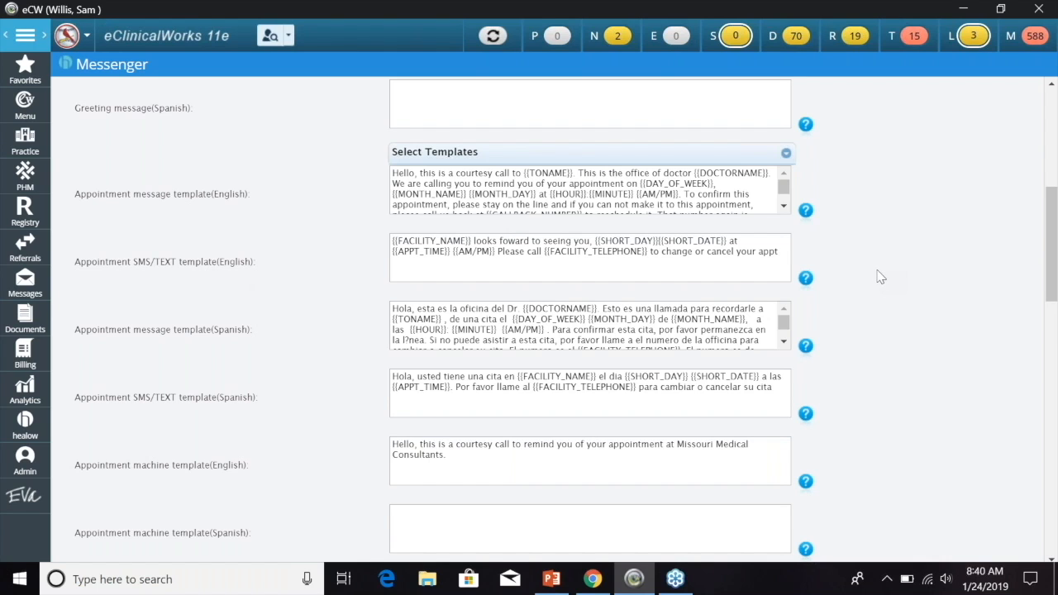
- Scroll down to Appointment confirmation settings and open its keypad prompt options
scroll(863, 277, "down", 1)
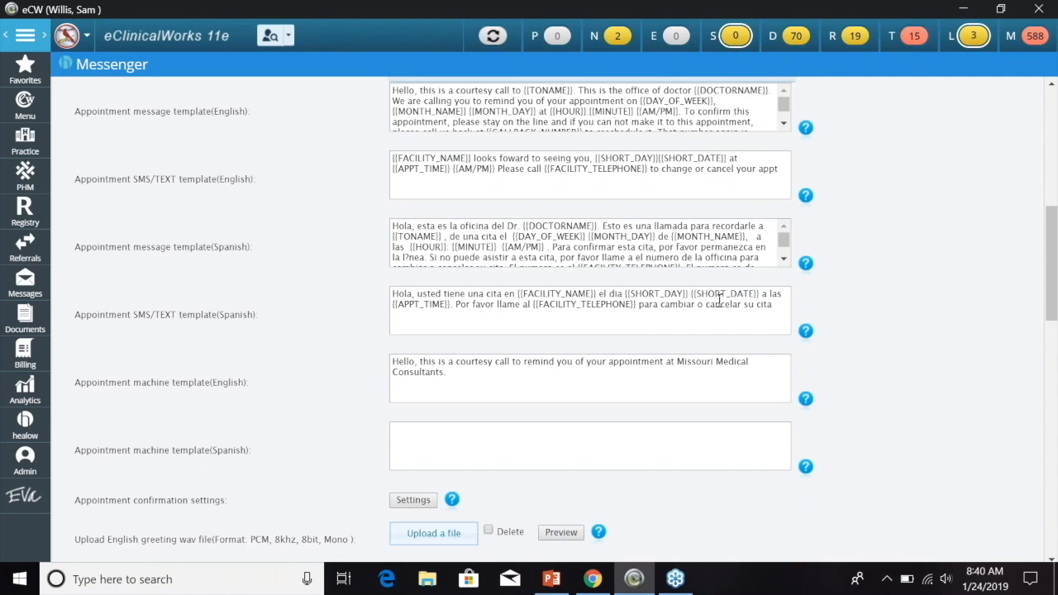
scroll(897, 296, "down", 2)
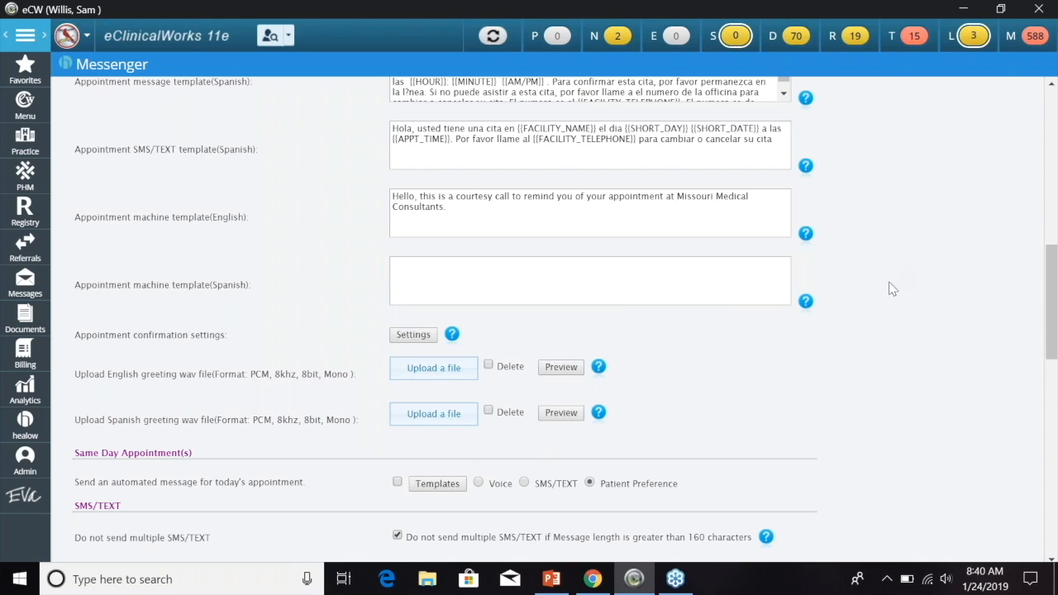
scroll(910, 302, "down", 3)
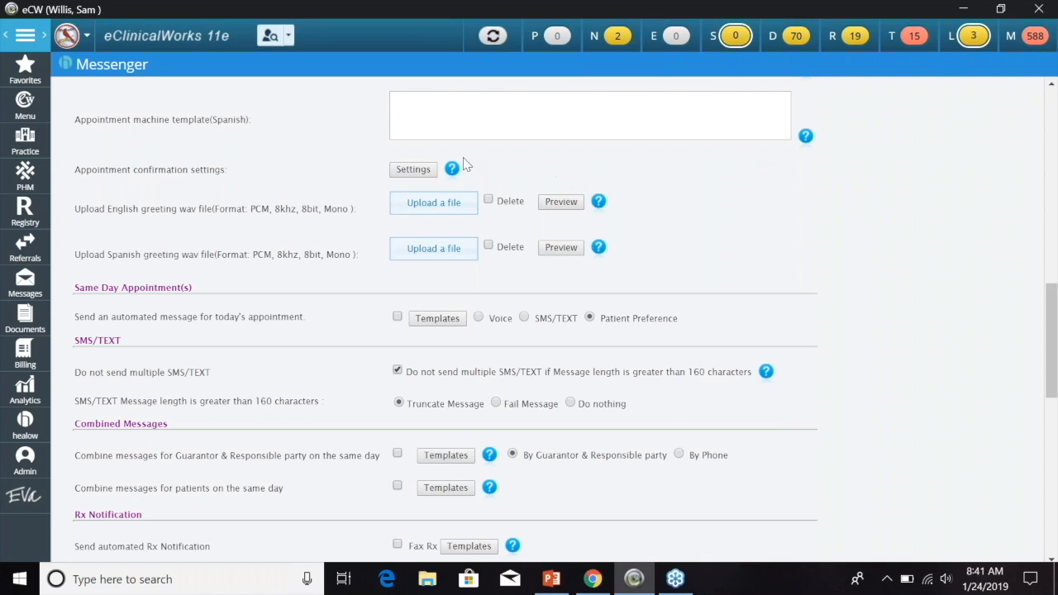
left_click(423, 173)
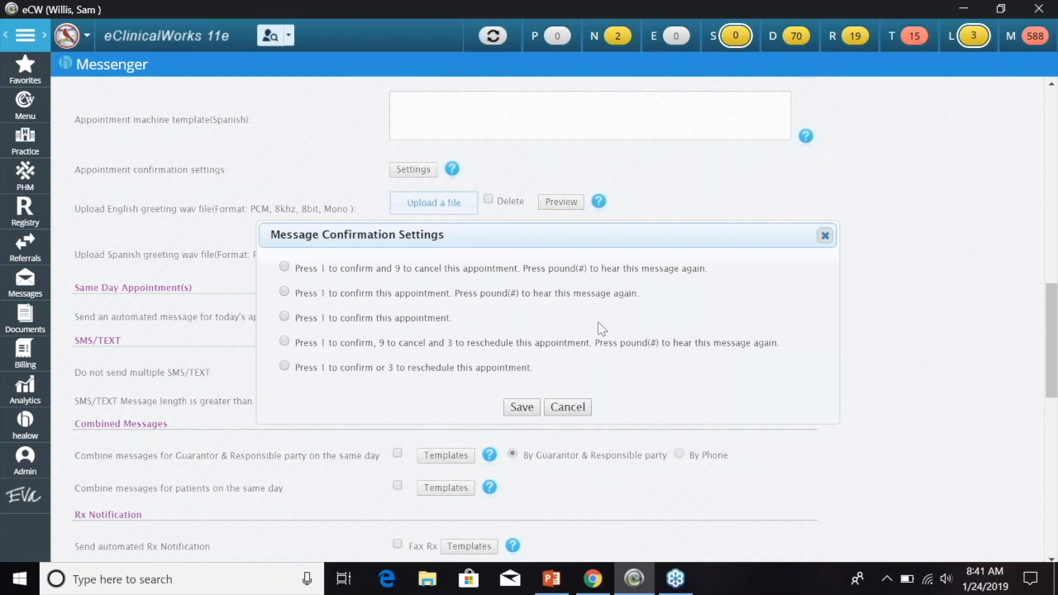
- Close Message Confirmation Settings without saving any changes to the five prompts
left_click(824, 236)
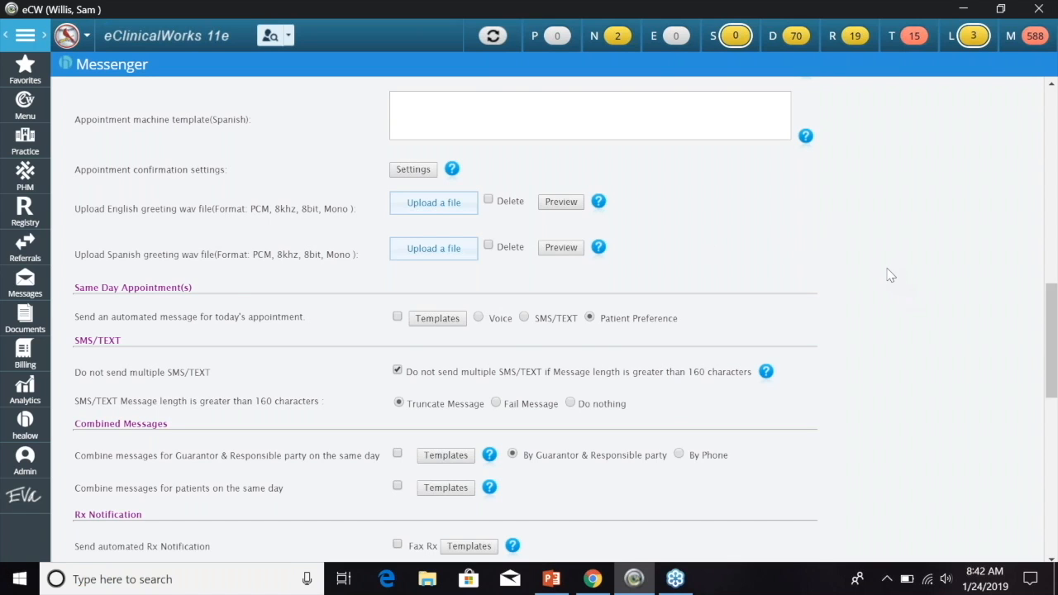
scroll(887, 275, "down", 3)
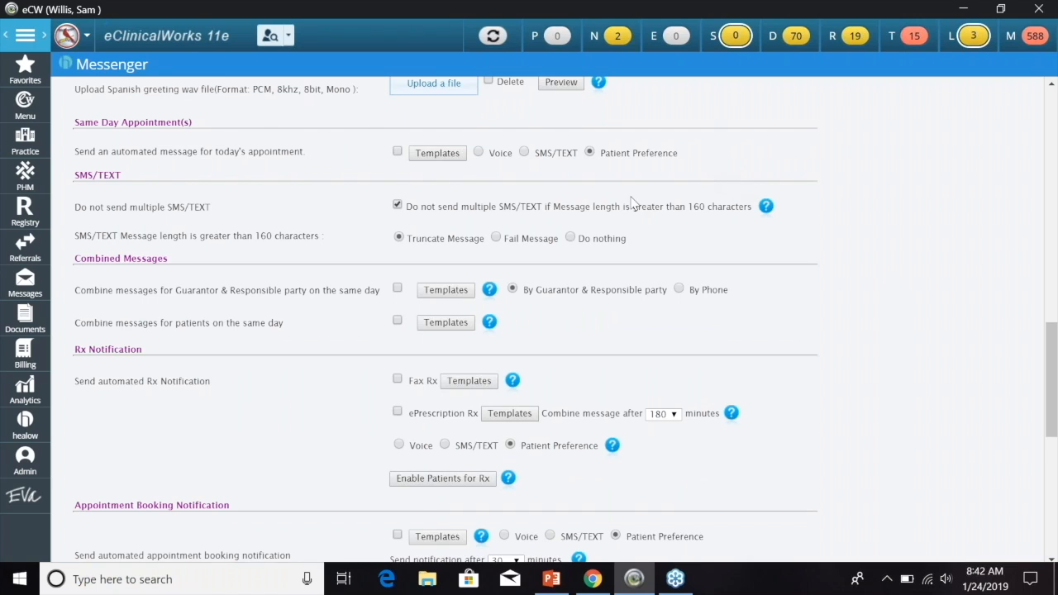
left_click(453, 155)
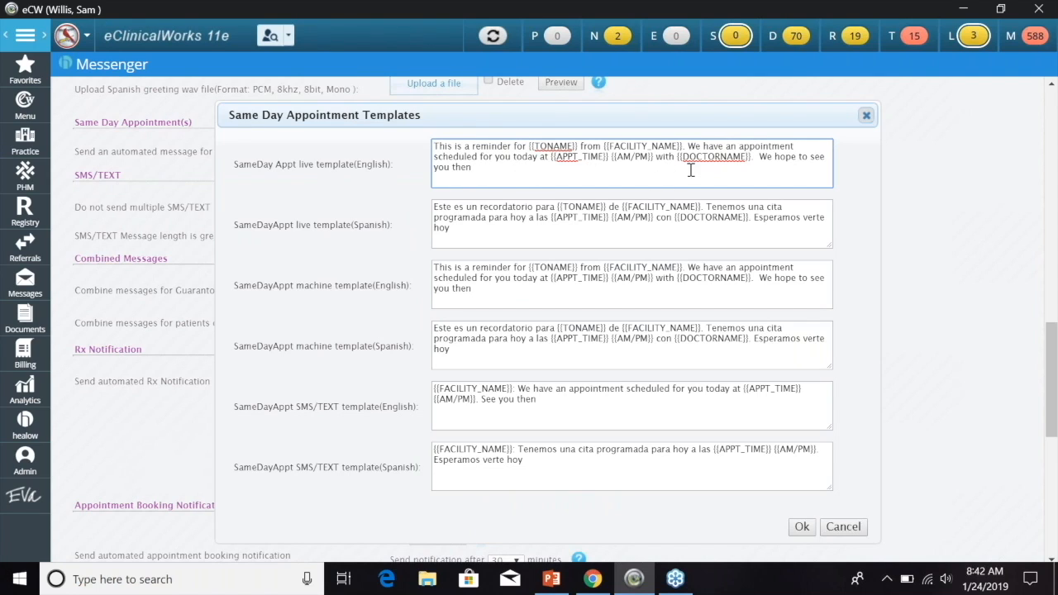
left_click(867, 117)
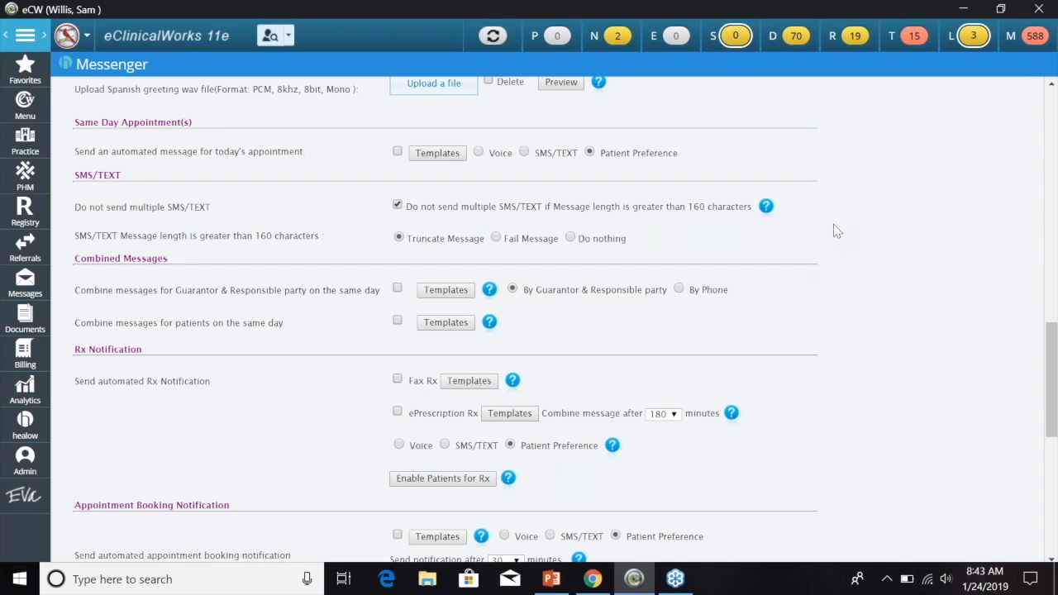
scroll(830, 211, "down", 1)
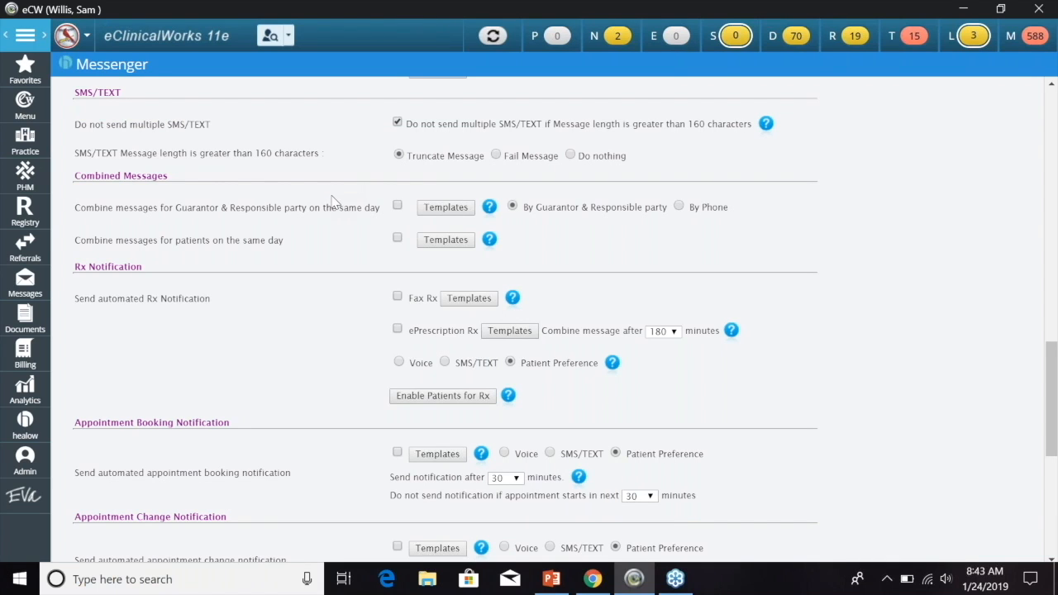
left_click(446, 206)
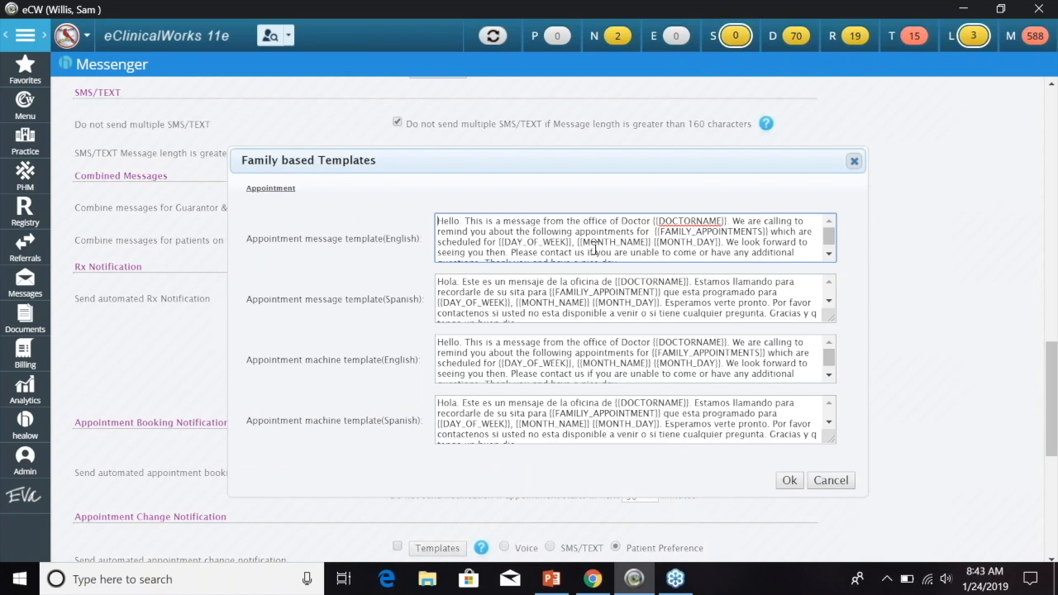
left_click(854, 163)
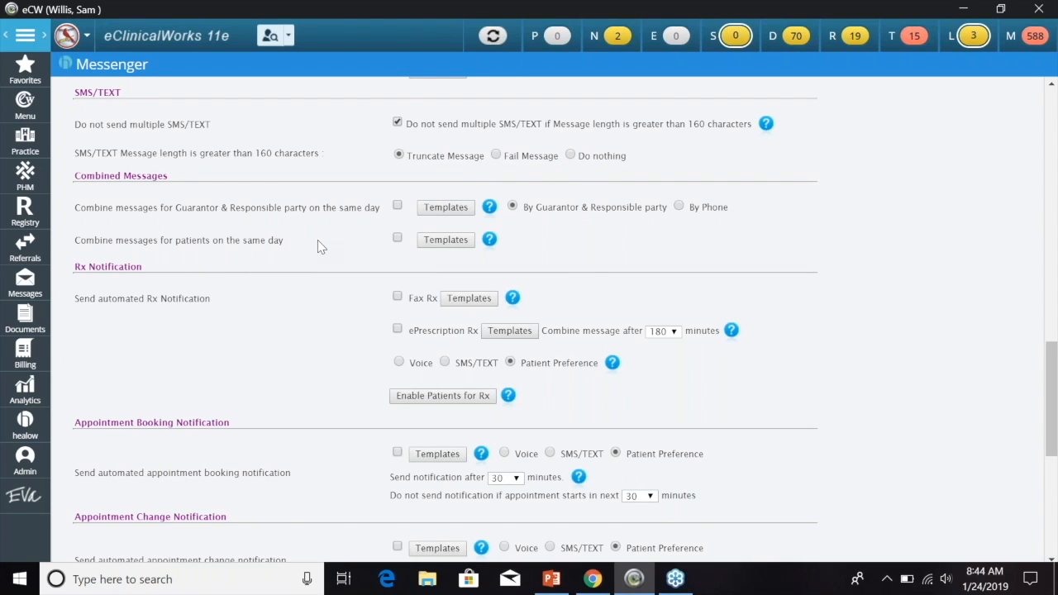
left_click(444, 242)
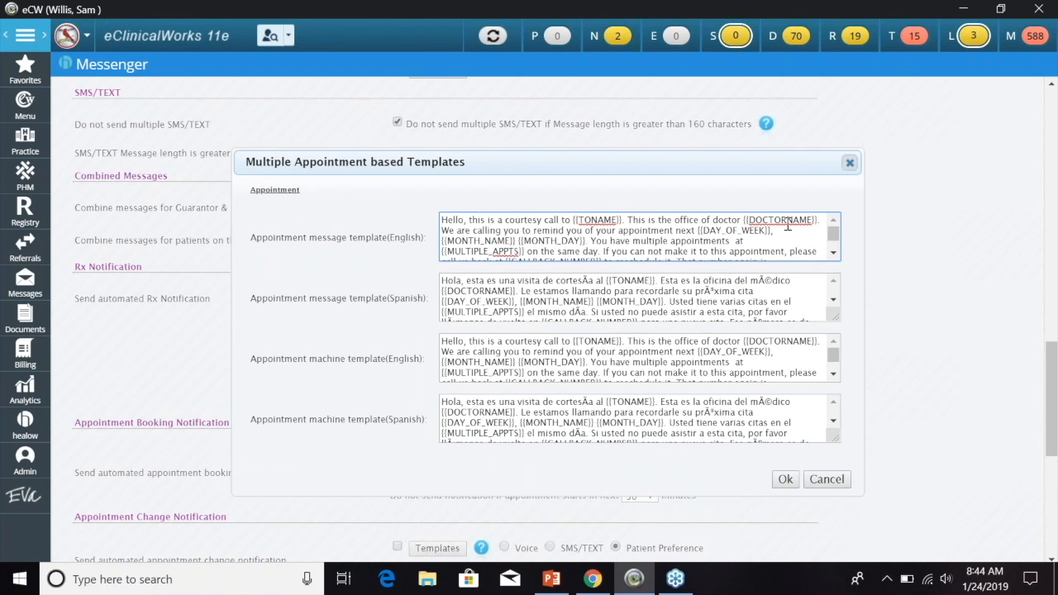
left_click(849, 163)
scroll(848, 208, "down", 1)
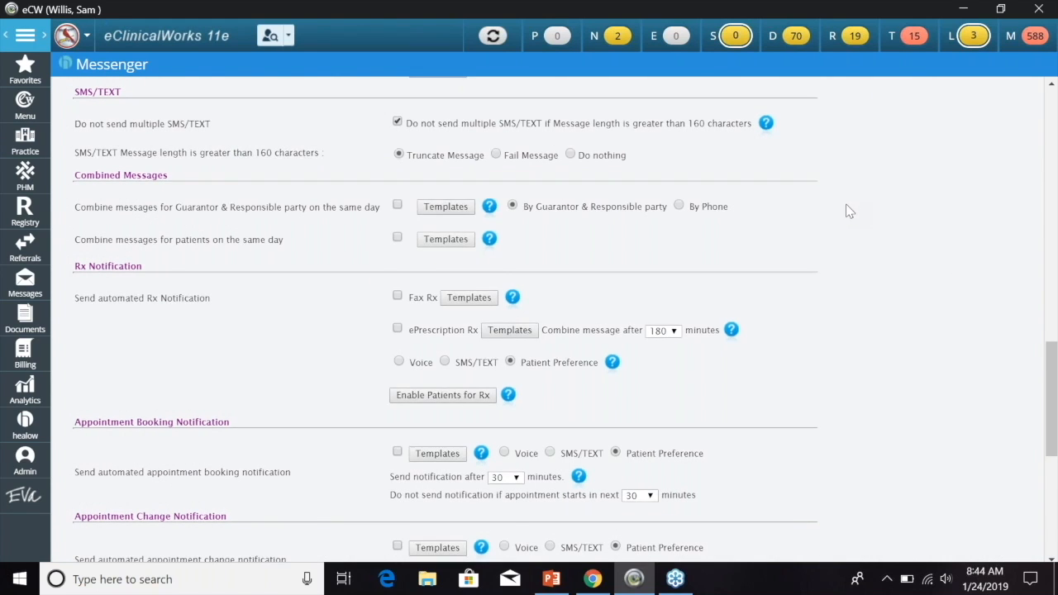
scroll(852, 206, "down", 1)
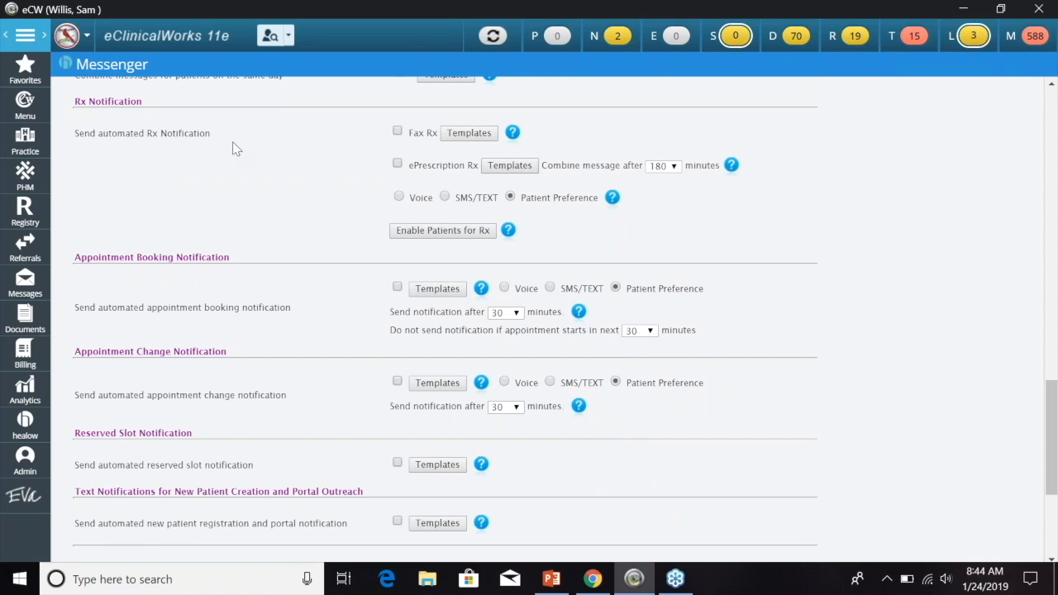
left_click(508, 165)
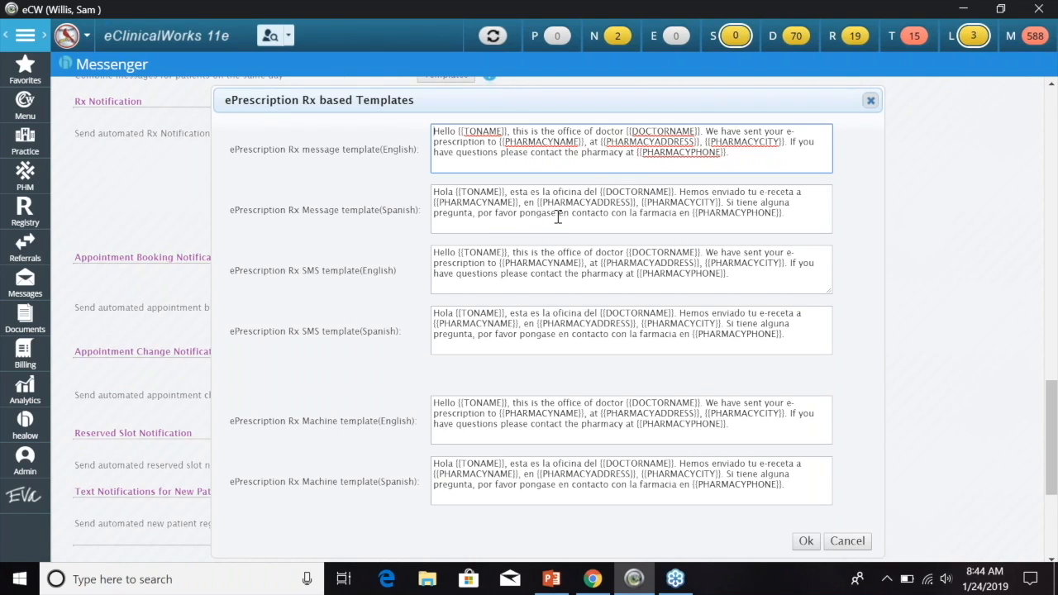
left_click(871, 102)
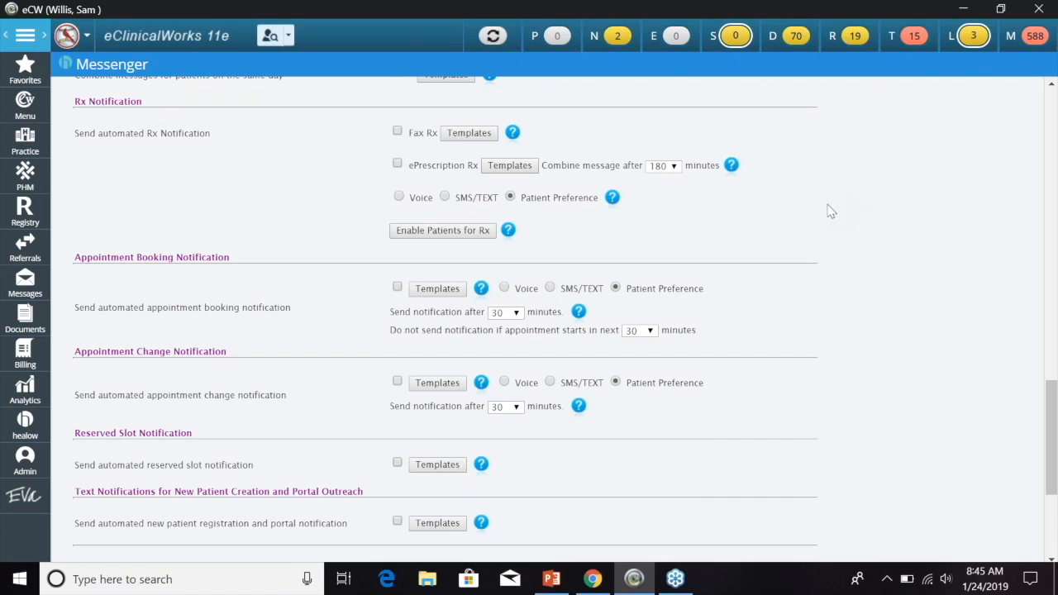
mouse_move(501, 240)
scroll(848, 230, "down", 3)
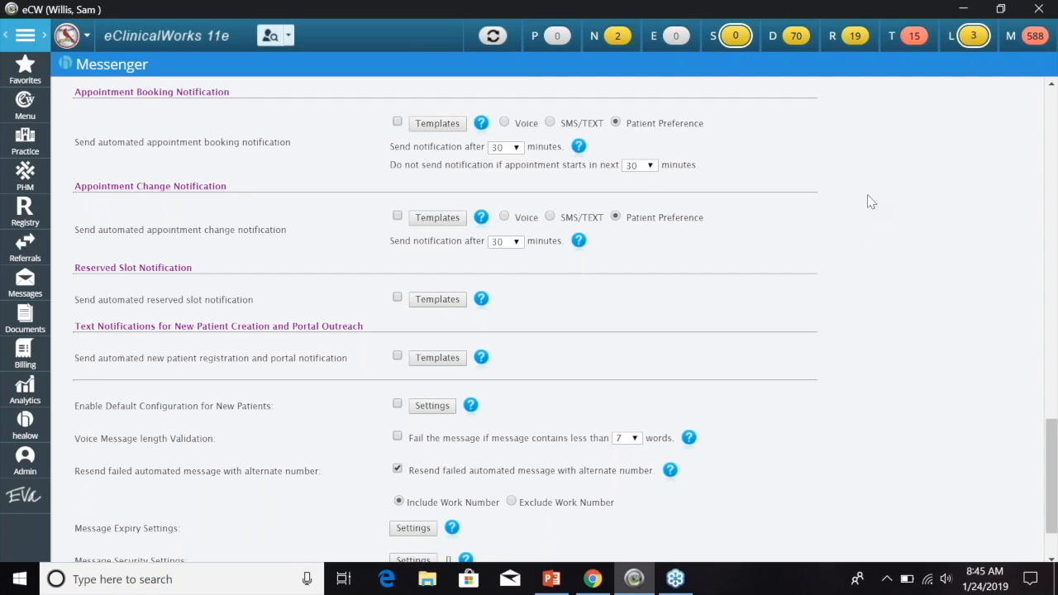
left_click(437, 129)
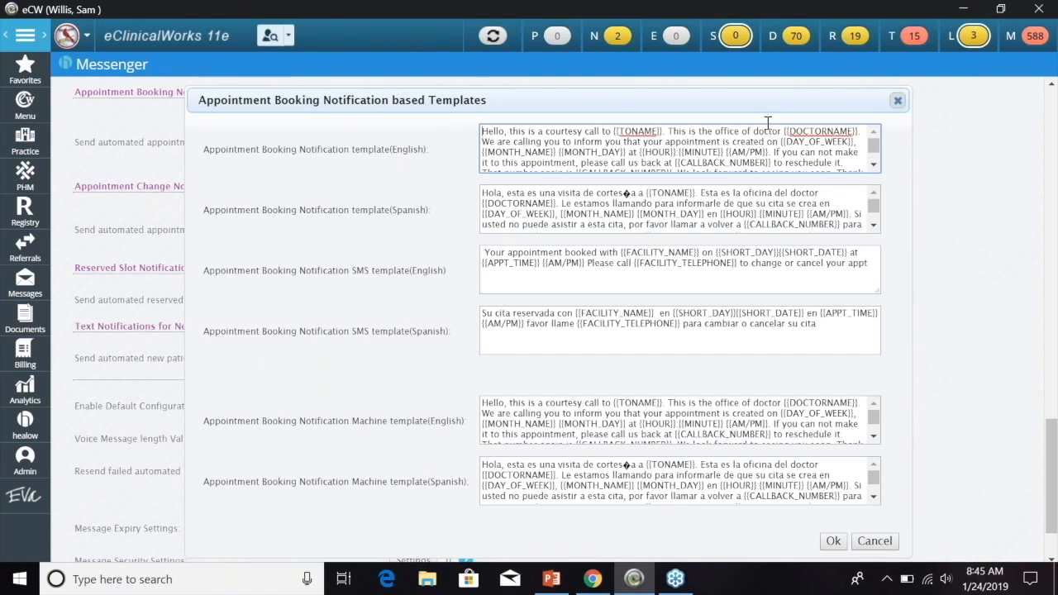
left_click(897, 101)
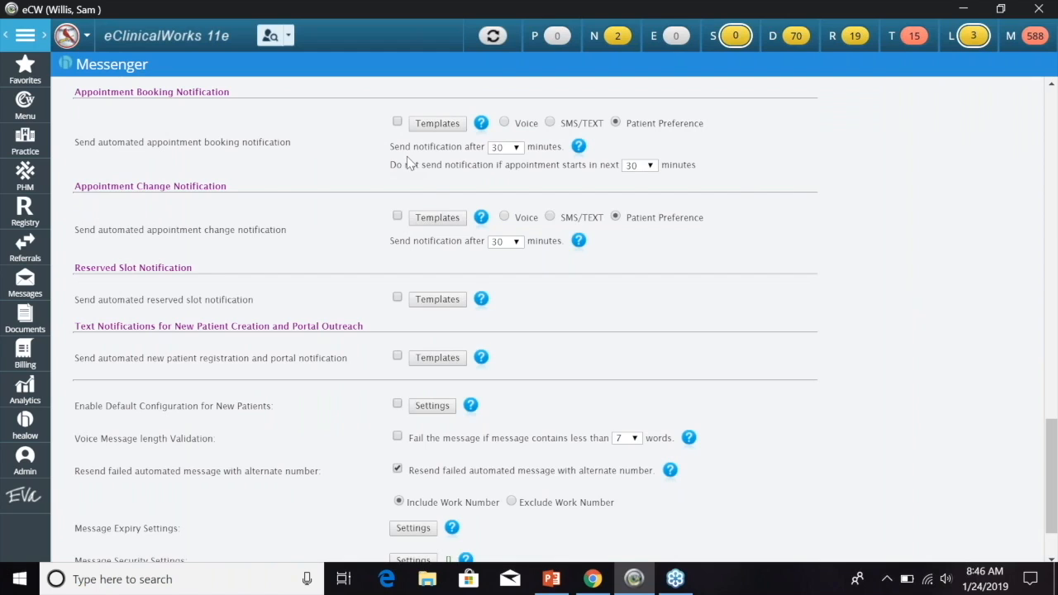
- Check the booking notification delay choices, keeping it at 30 minutes
left_click(521, 149)
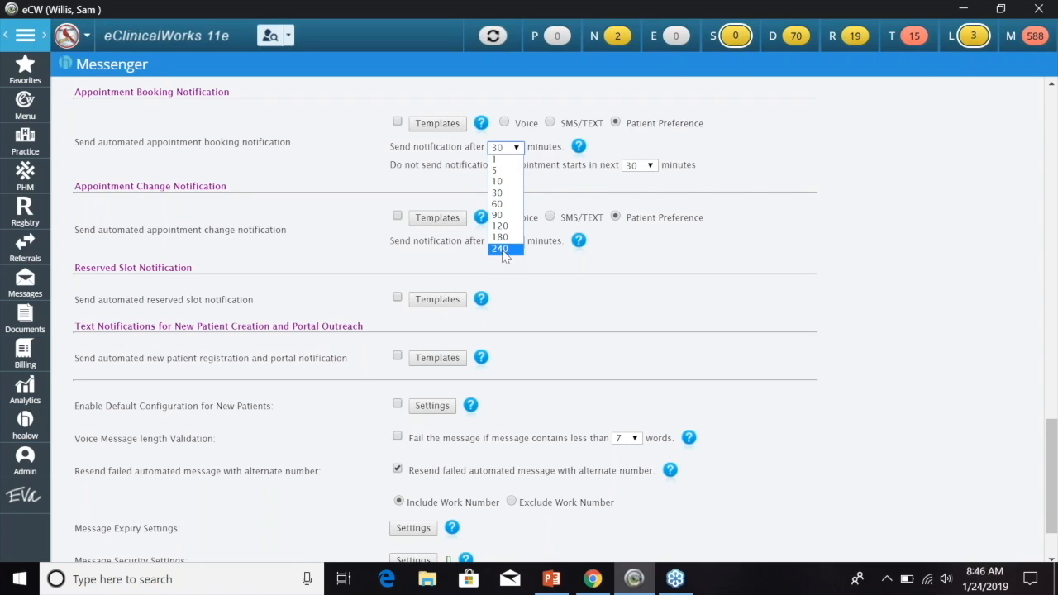
left_click(686, 142)
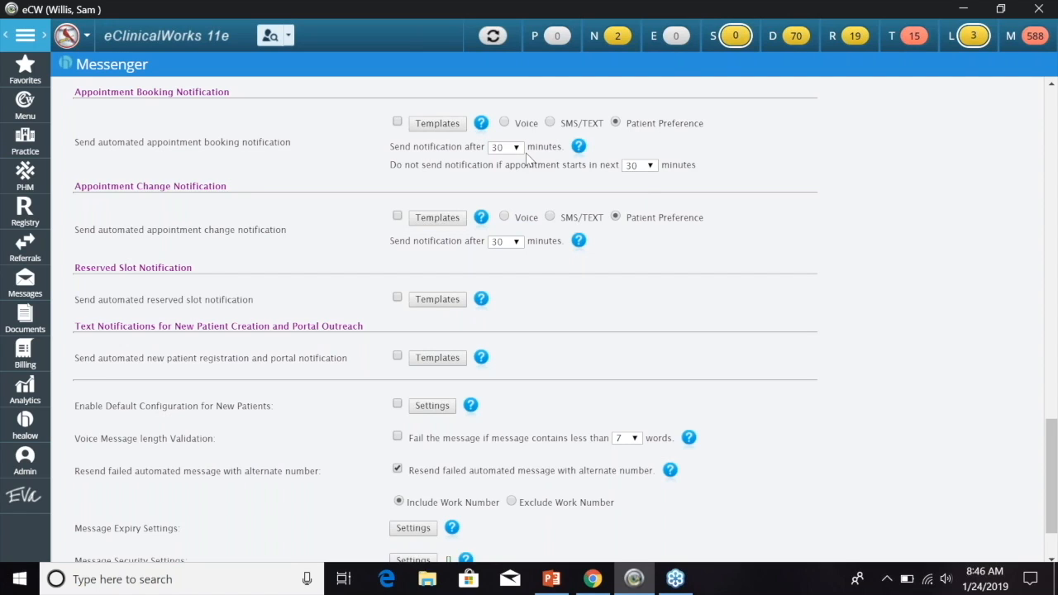
scroll(291, 191, "down", 2)
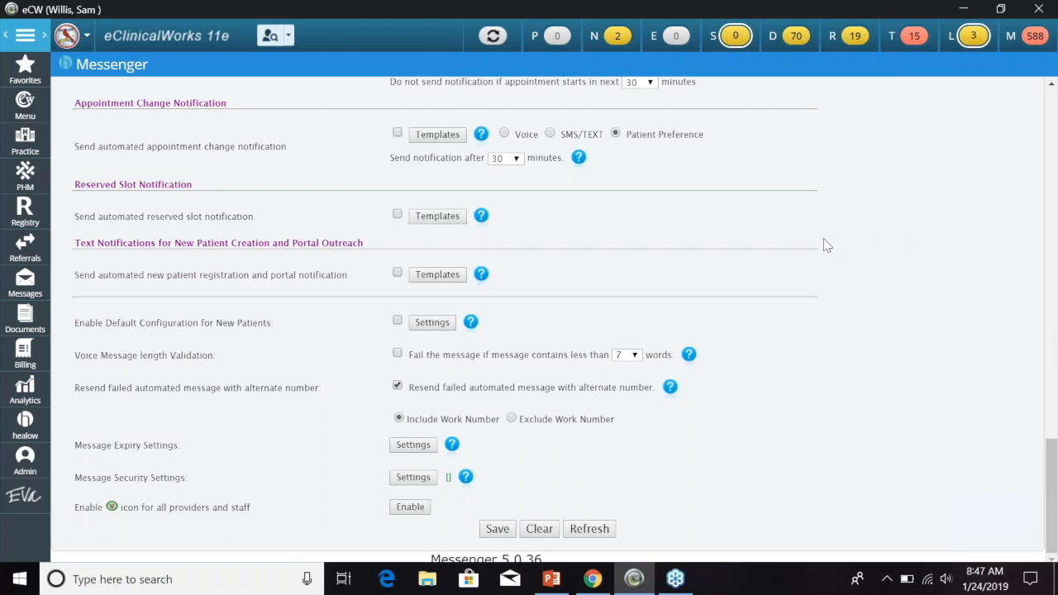
- View the New Patient Registration Notification Templates, then close them
left_click(438, 274)
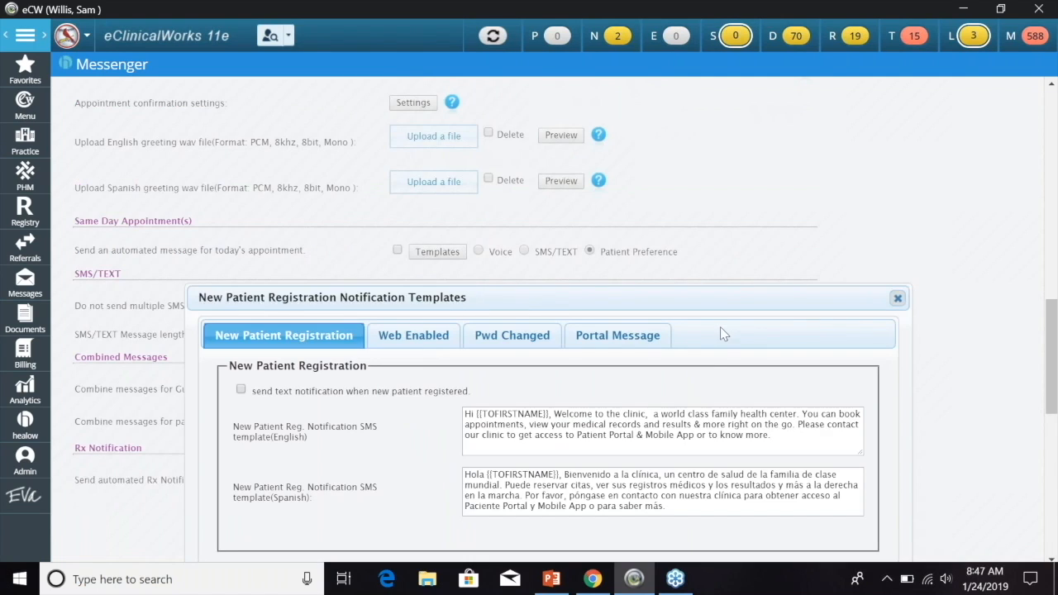
scroll(702, 369, "down", 1)
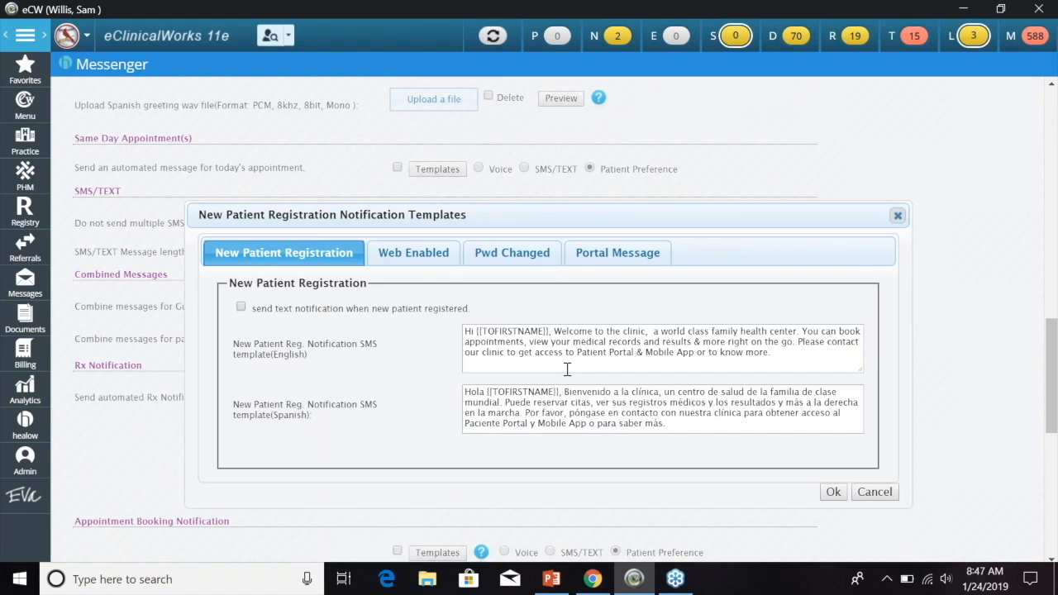
left_click(897, 217)
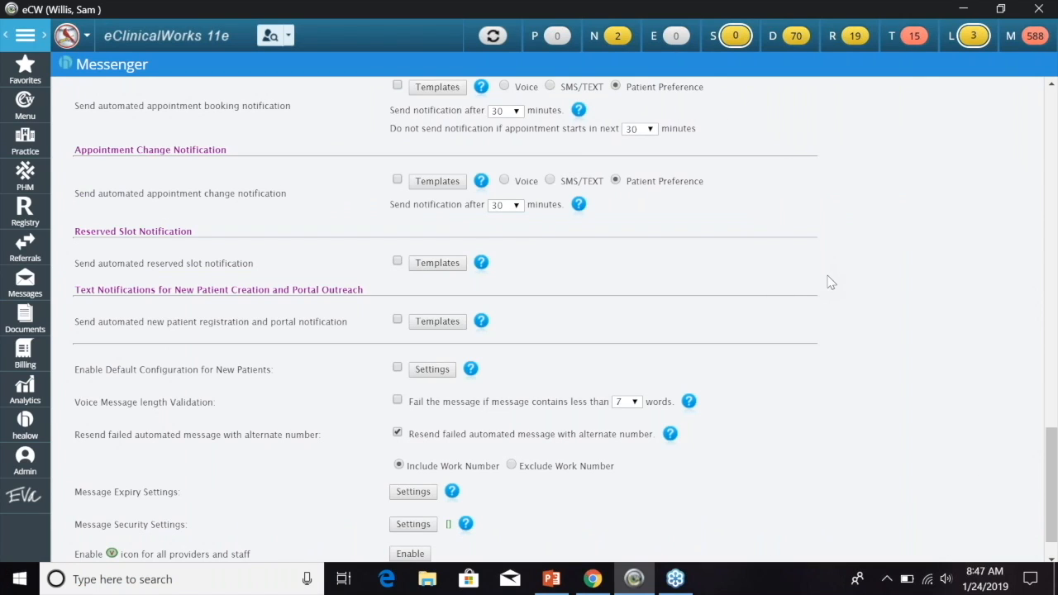
- Open the Default Patient Configuration settings for new patients at the bottom of the form
scroll(827, 281, "down", 1)
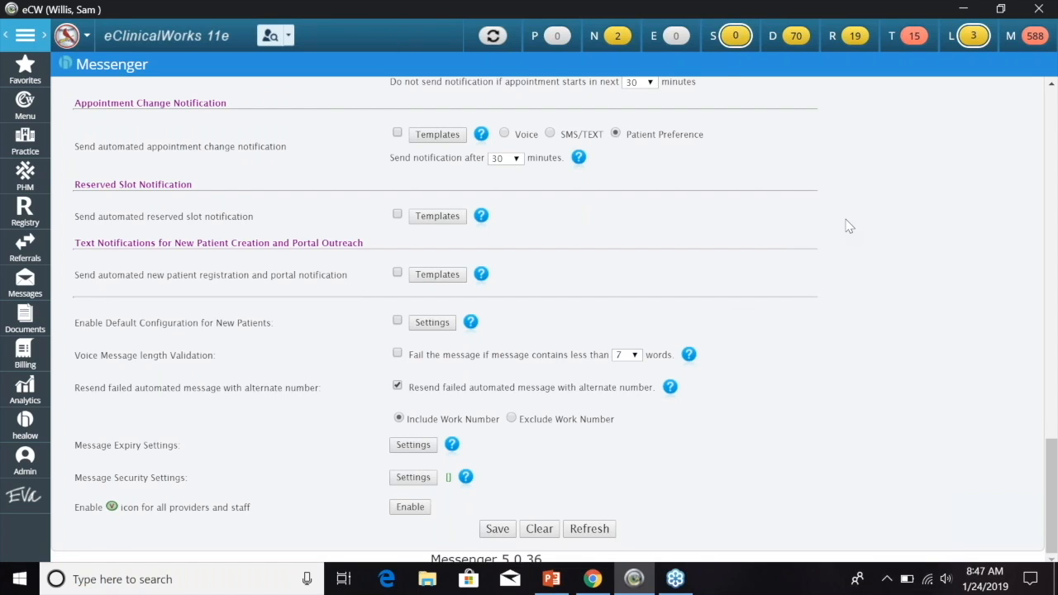
left_click(432, 324)
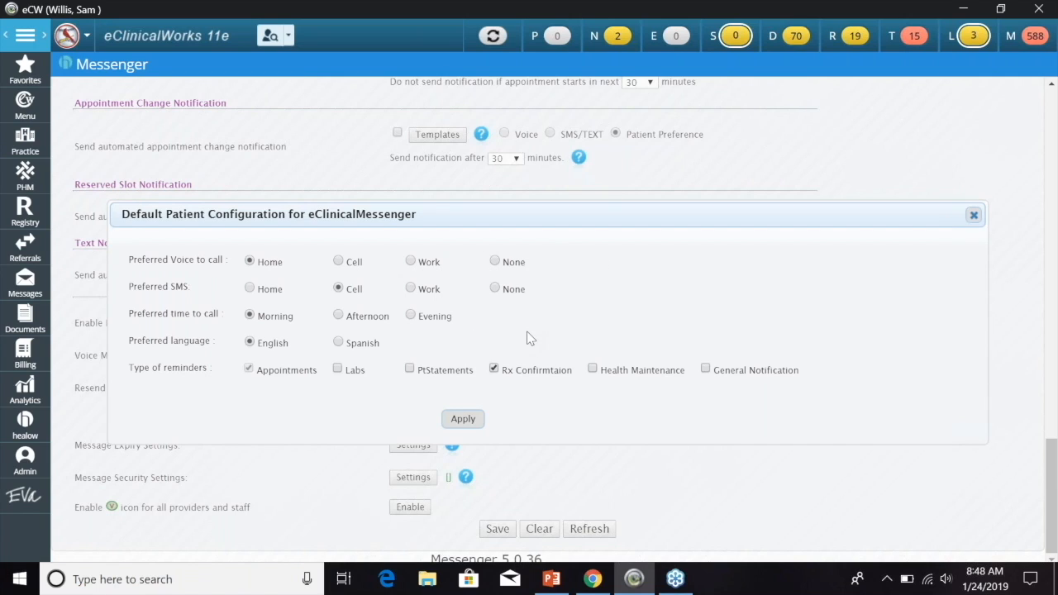
- Close the Default Patient Configuration dialog without applying it
left_click(973, 216)
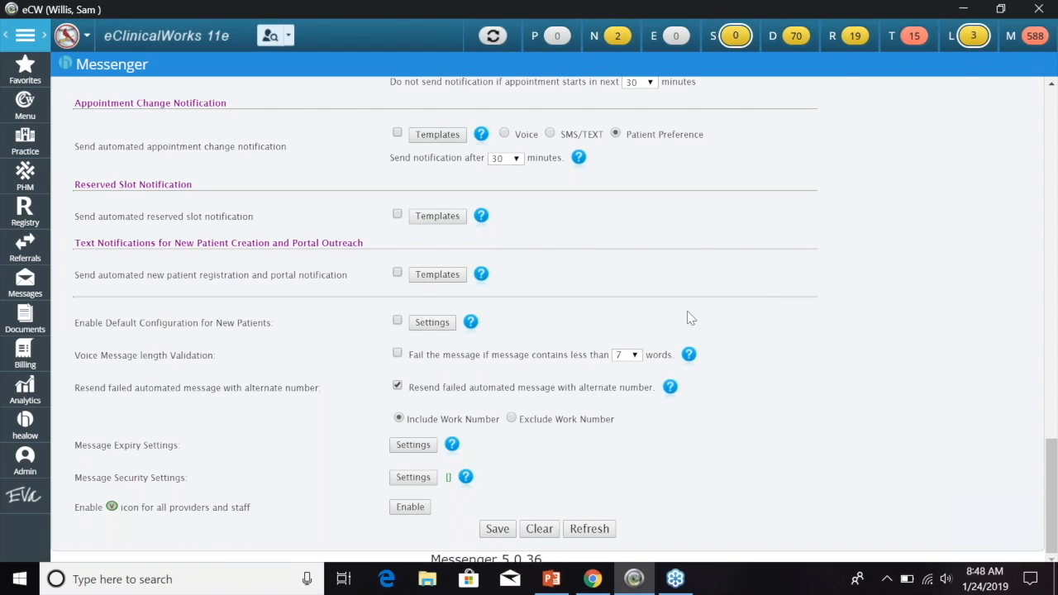
- Check the minimum voice message word choices, leaving it at 7
left_click(635, 355)
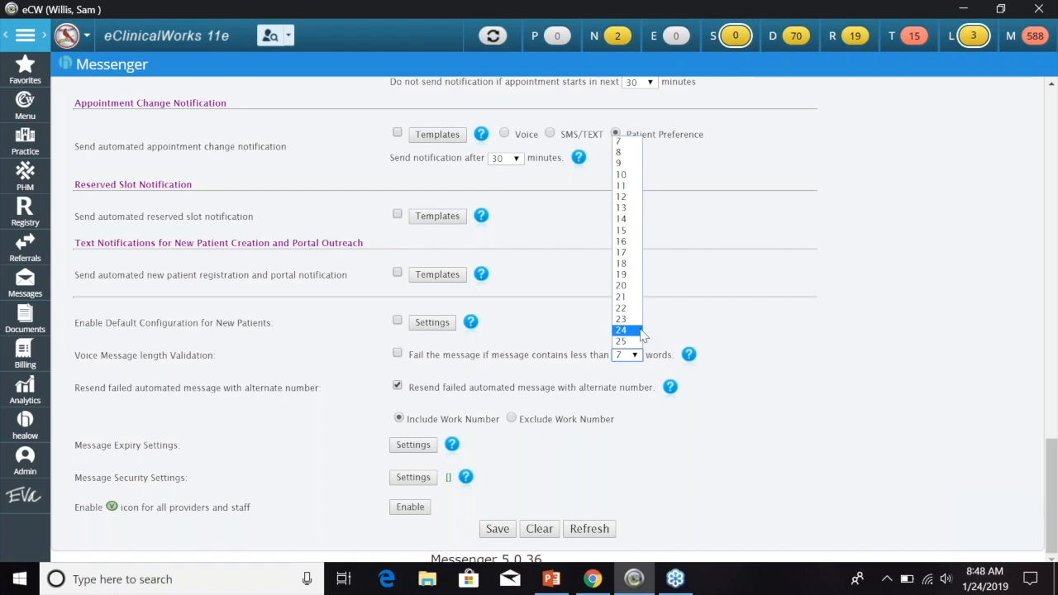
left_click(662, 343)
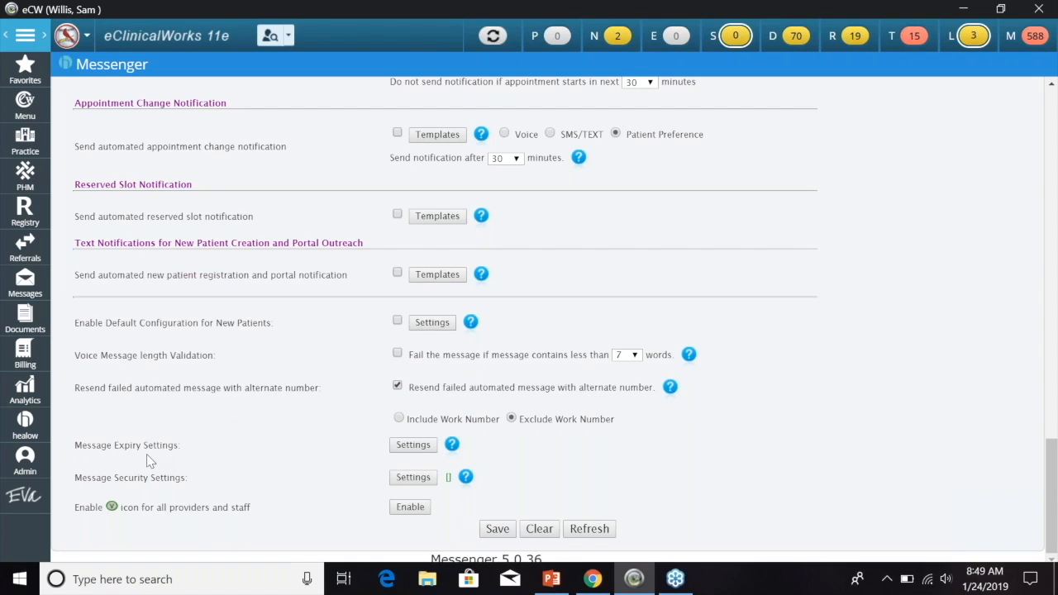
- Review the message type expiry times (Appointment 12 hours, Labs 24 hours) and close them
left_click(413, 446)
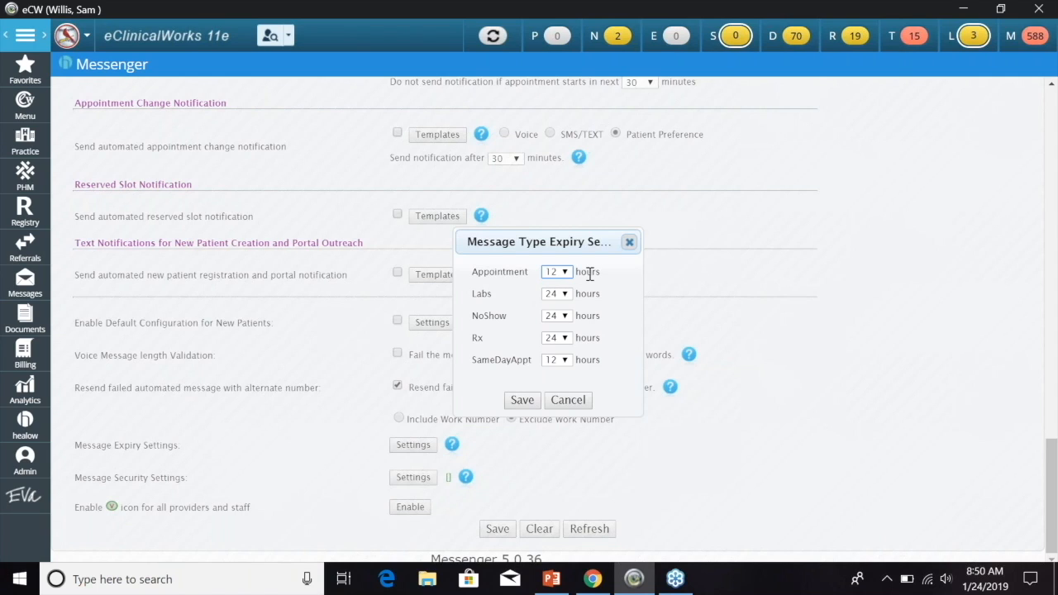
left_click(630, 243)
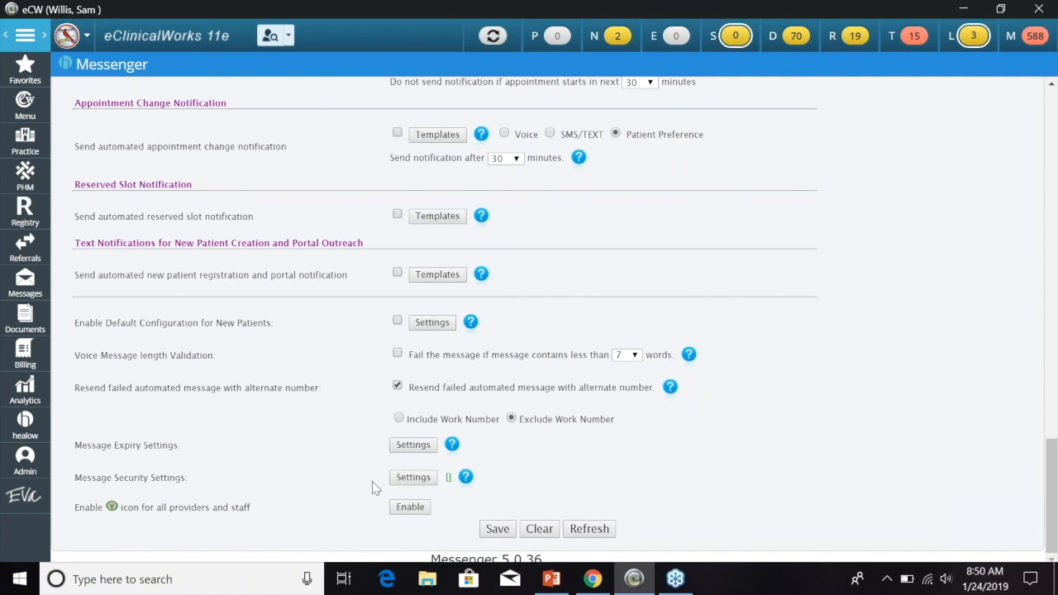
left_click(409, 478)
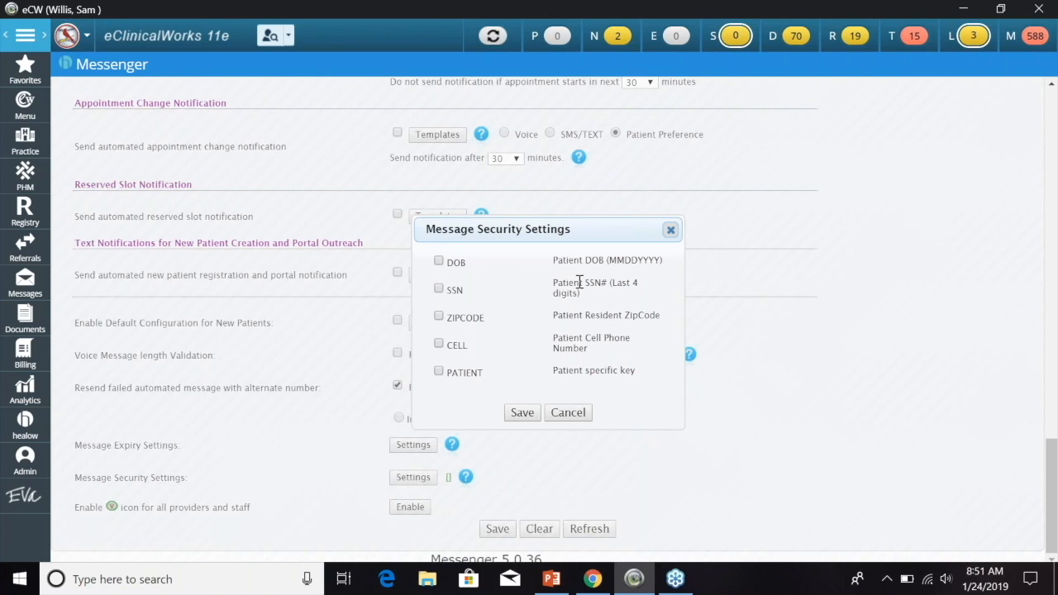
- Cancel the Message Security Settings, leaving the DOB, SSN, ZIPCODE, CELL and PATIENT keys unchecked
left_click(579, 414)
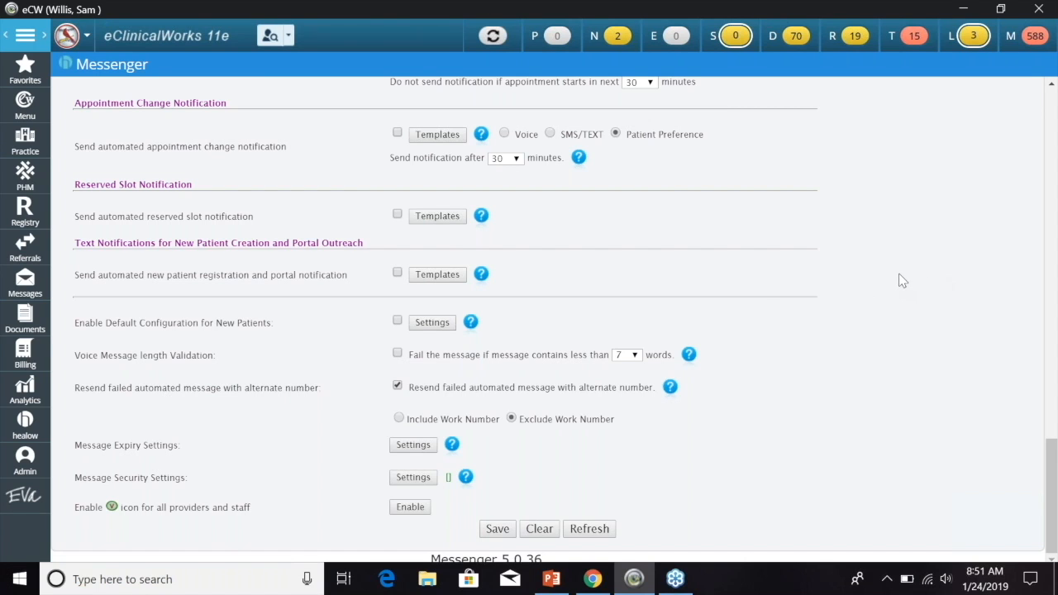
- Load the first provider's settings and review its 8 PM–7 AM restricted hours, female voice and templates
scroll(878, 295, "up", 15)
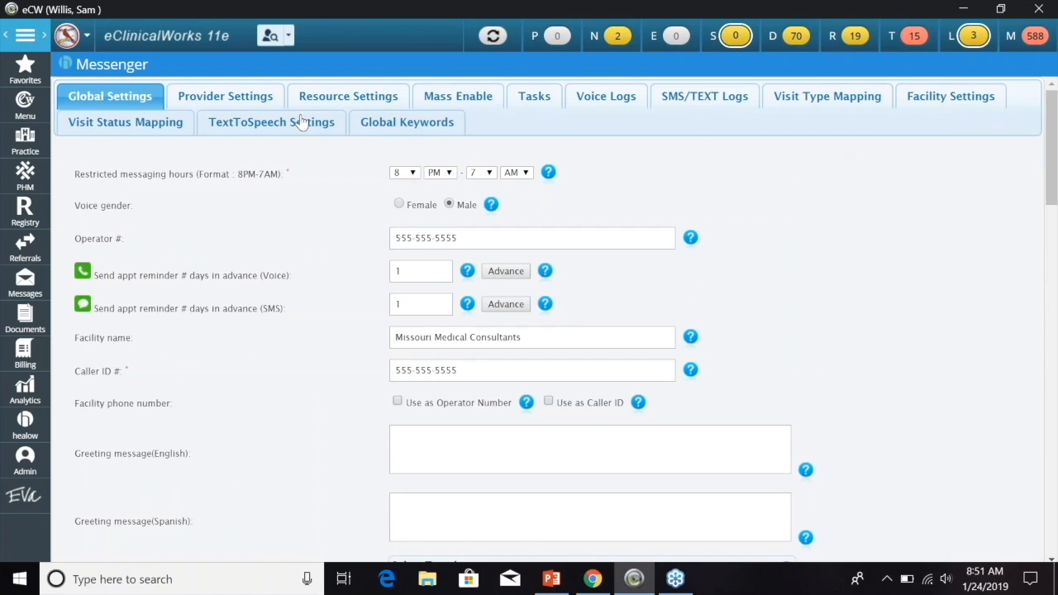
left_click(248, 98)
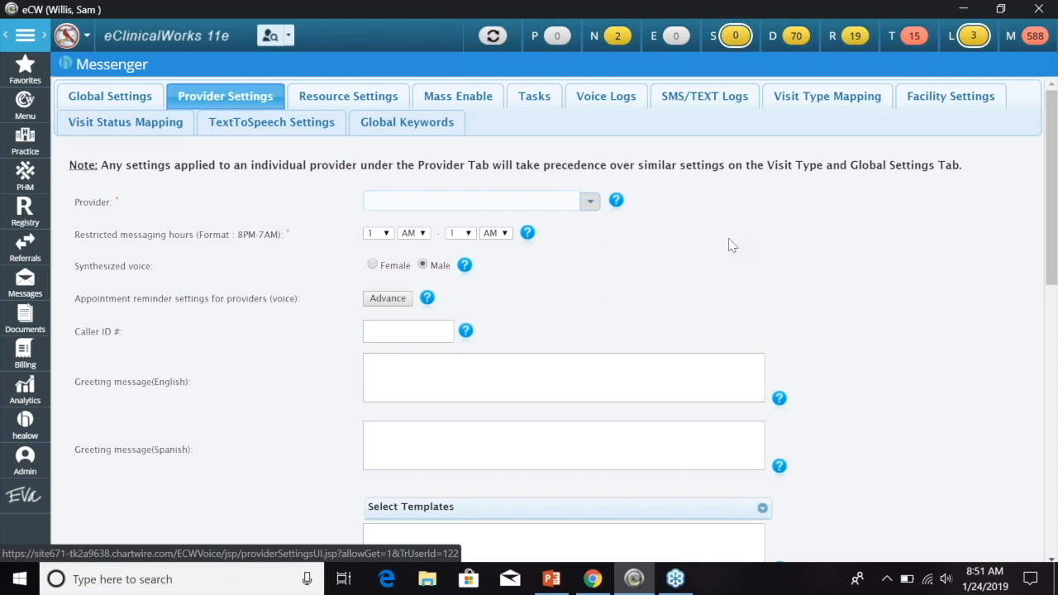
left_click(590, 201)
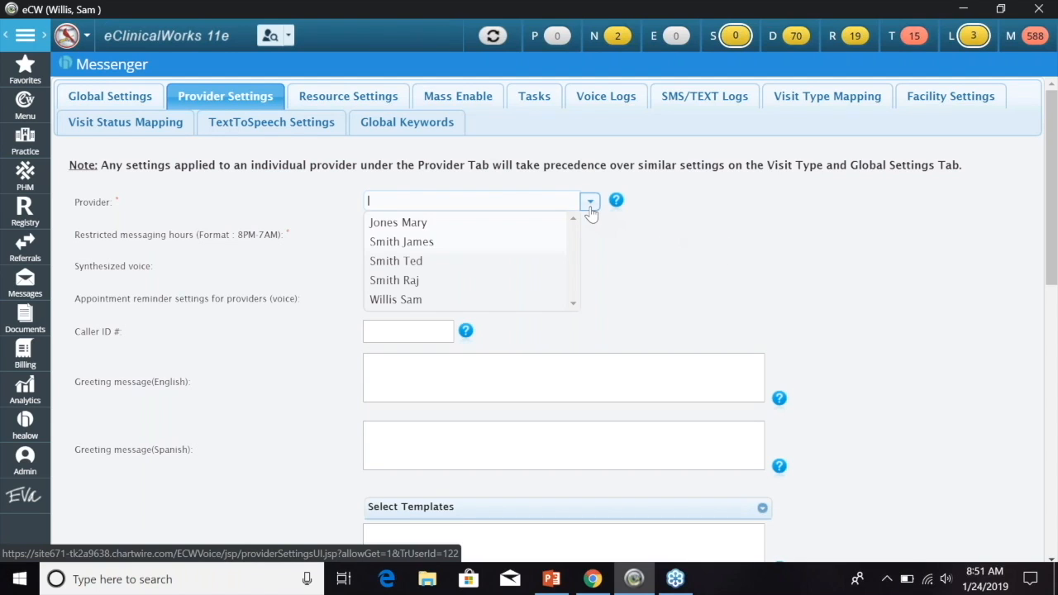
left_click(466, 229)
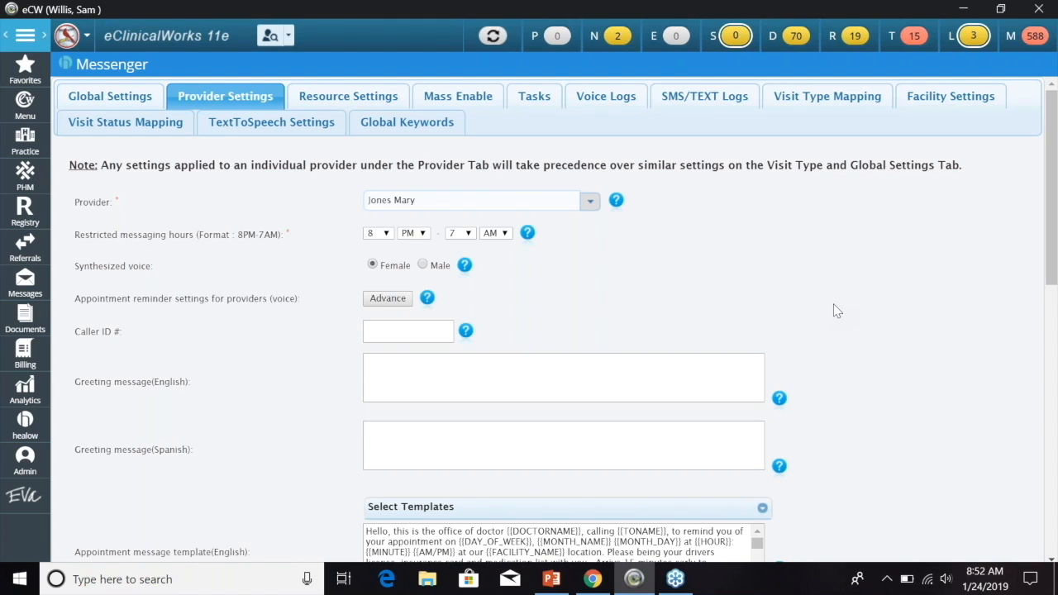
scroll(897, 309, "down", 3)
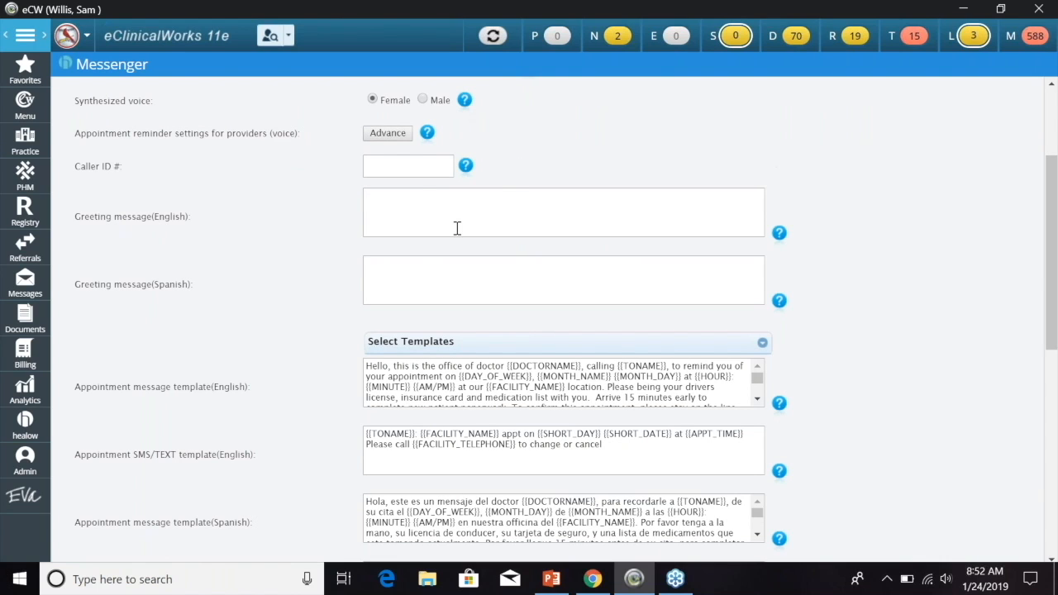
scroll(322, 345, "down", 3)
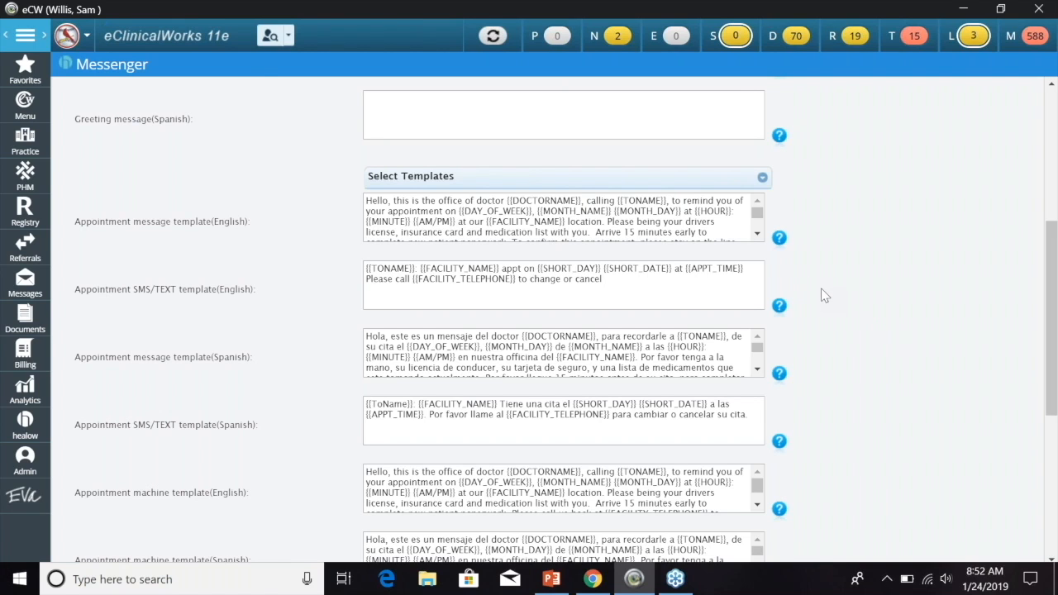
scroll(827, 296, "down", 2)
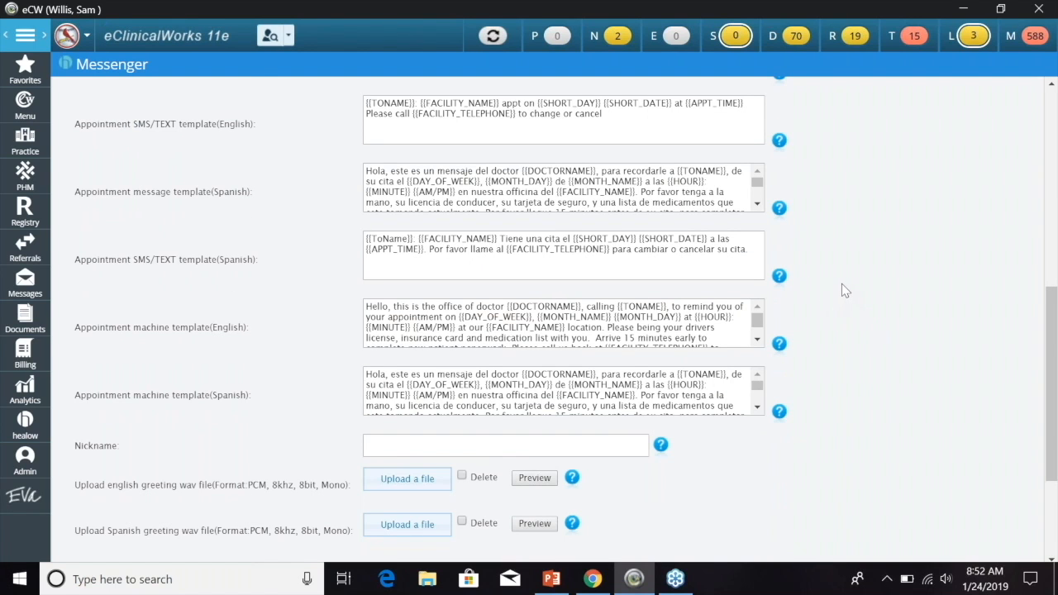
scroll(839, 285, "up", 8)
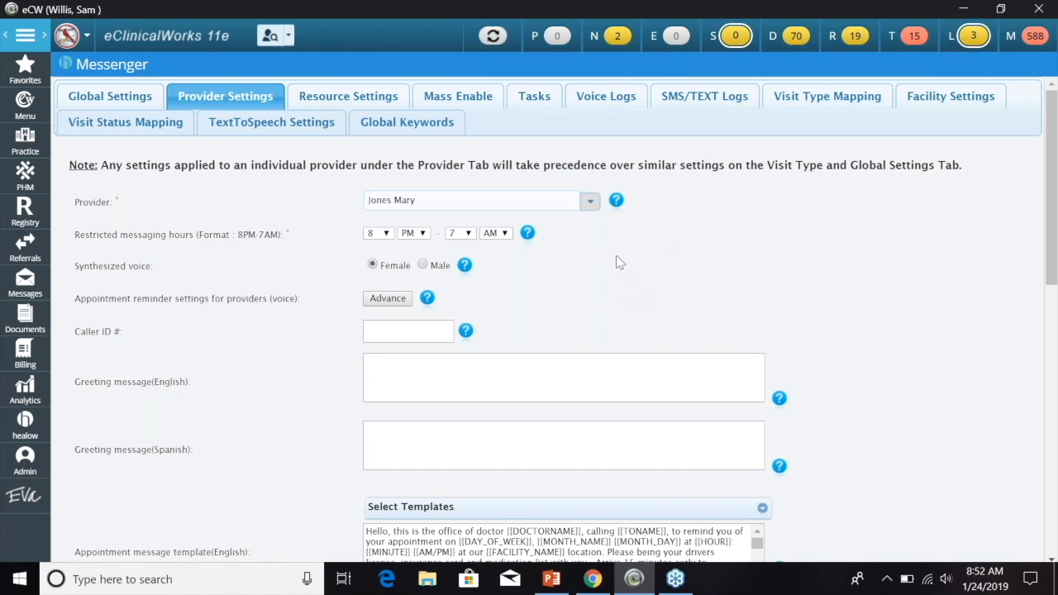
- Load a different provider's Messenger settings
left_click(589, 205)
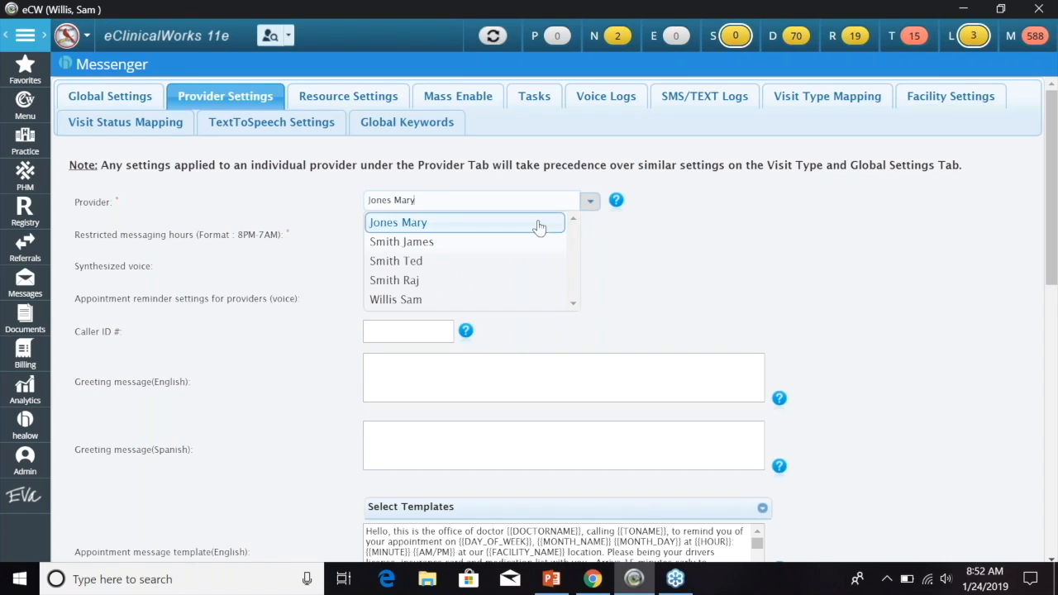
left_click(457, 262)
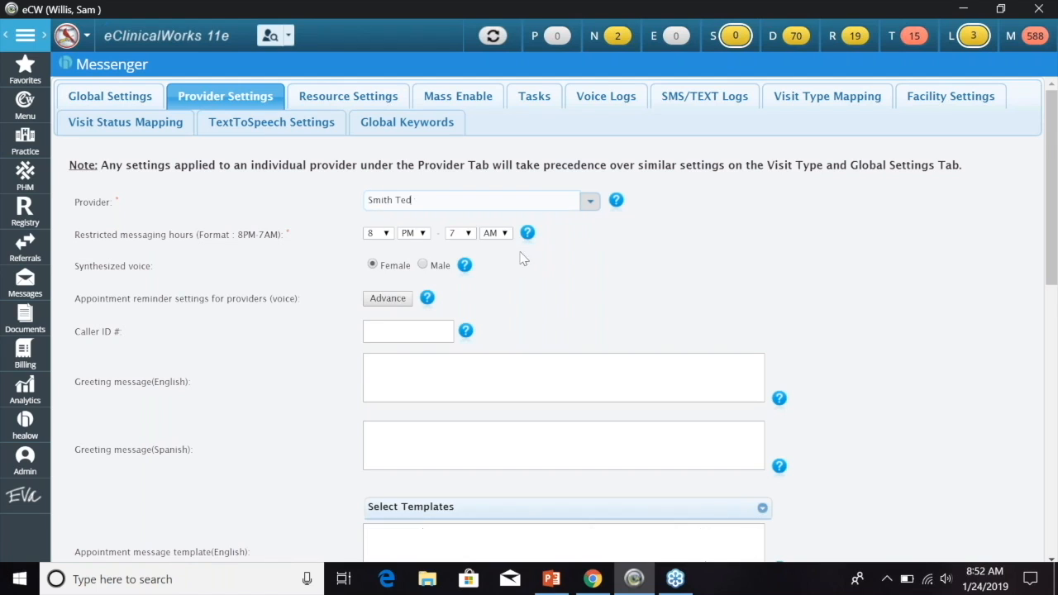
scroll(792, 281, "down", 1)
scroll(792, 285, "down", 10)
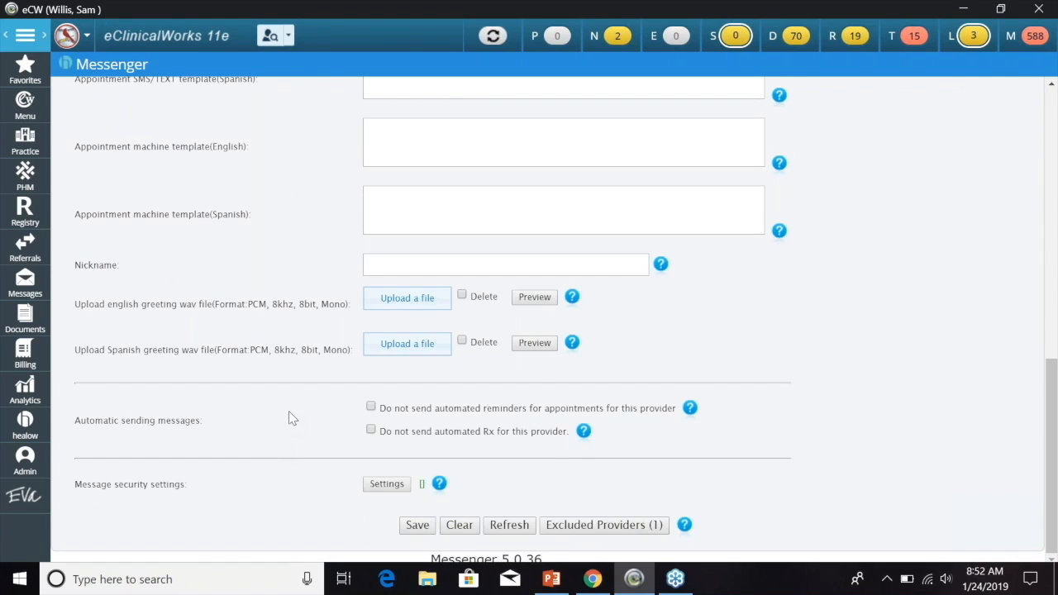
- Check the Excluded Providers list, which holds one provider, and close it
left_click(608, 526)
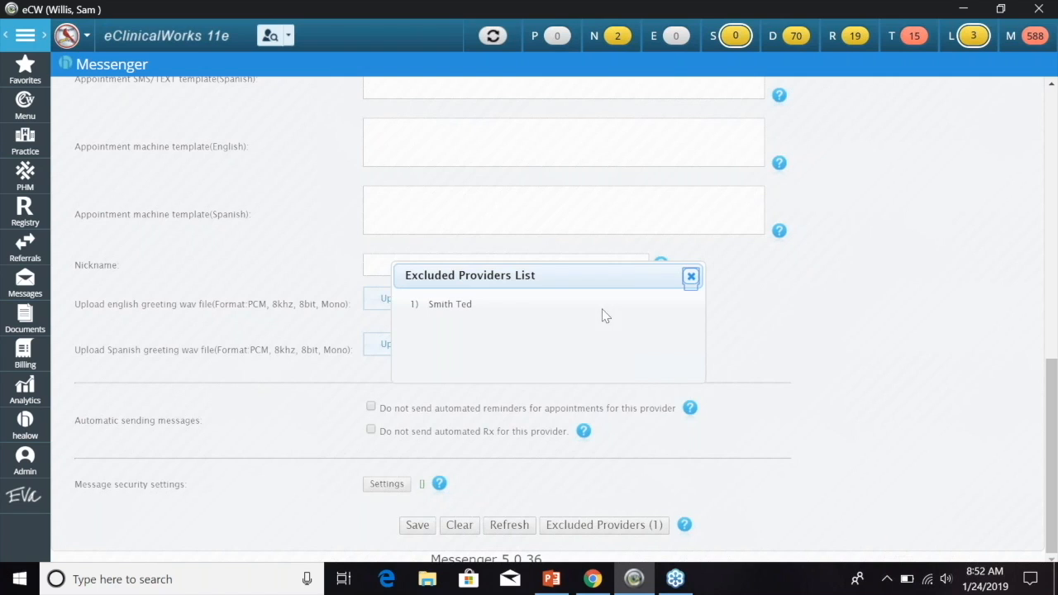
left_click(691, 276)
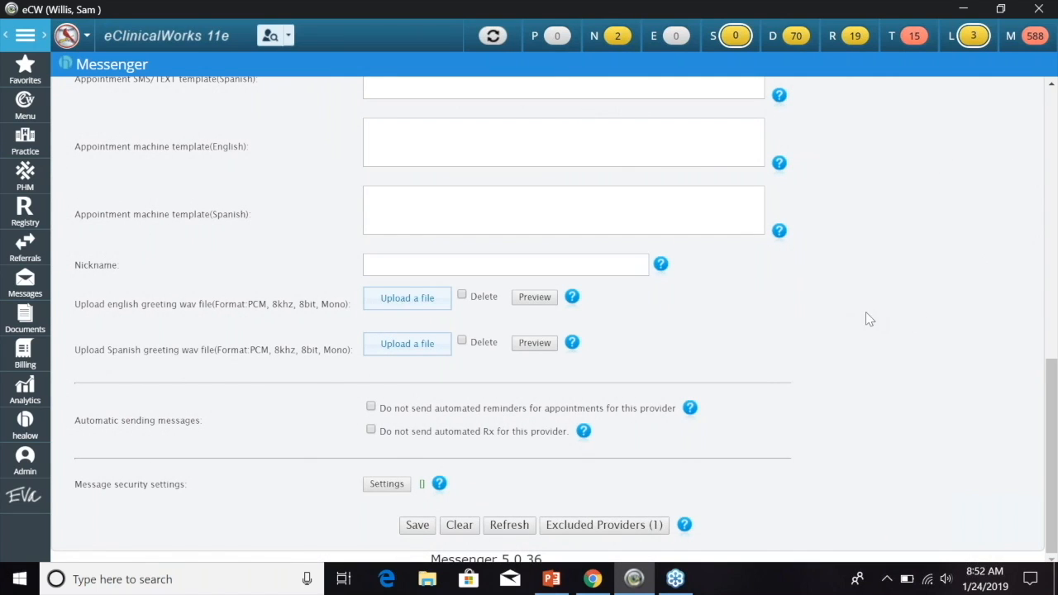
scroll(862, 317, "up", 10)
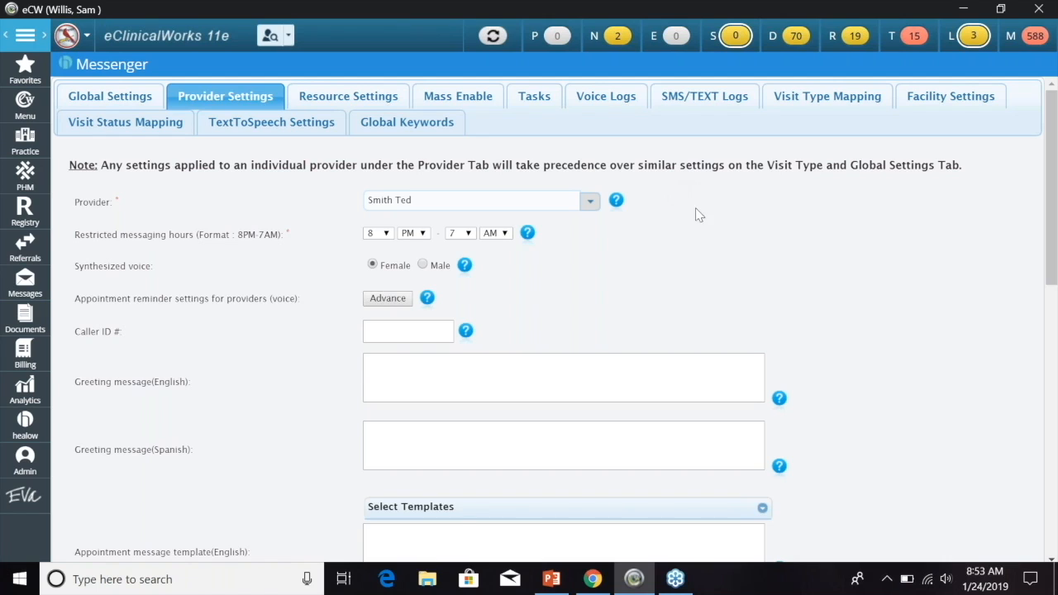
- Switch to Resource Settings and load the Lab Only resource's templates after trying EKG
left_click(377, 95)
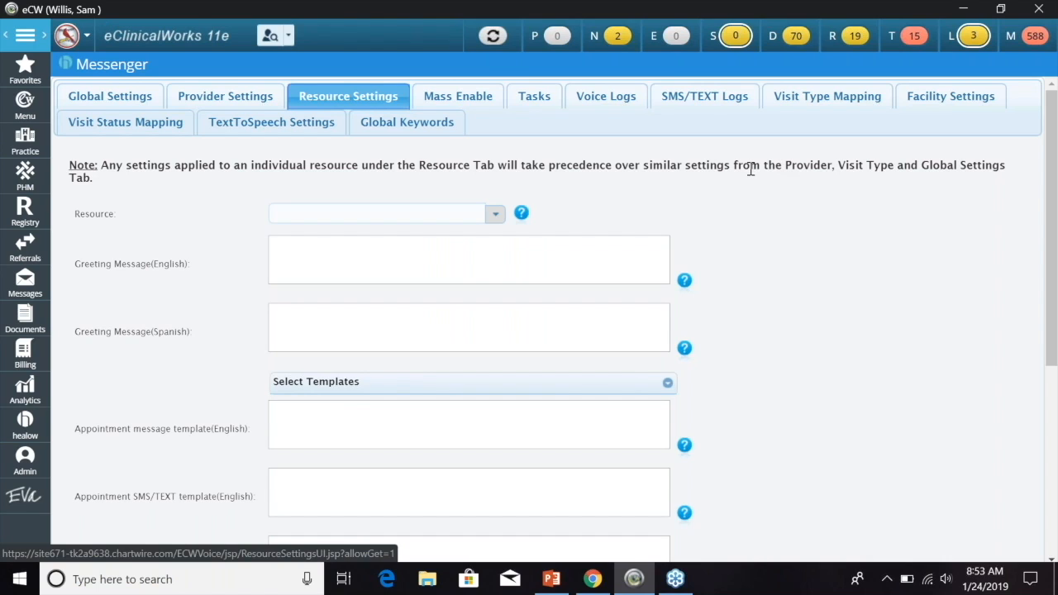
left_click(495, 217)
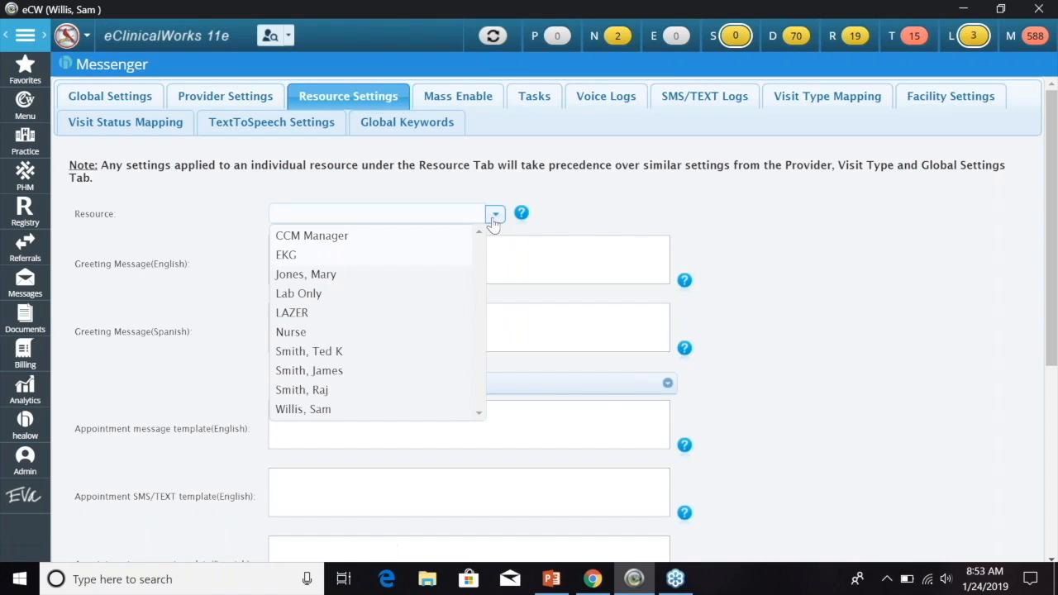
left_click(383, 255)
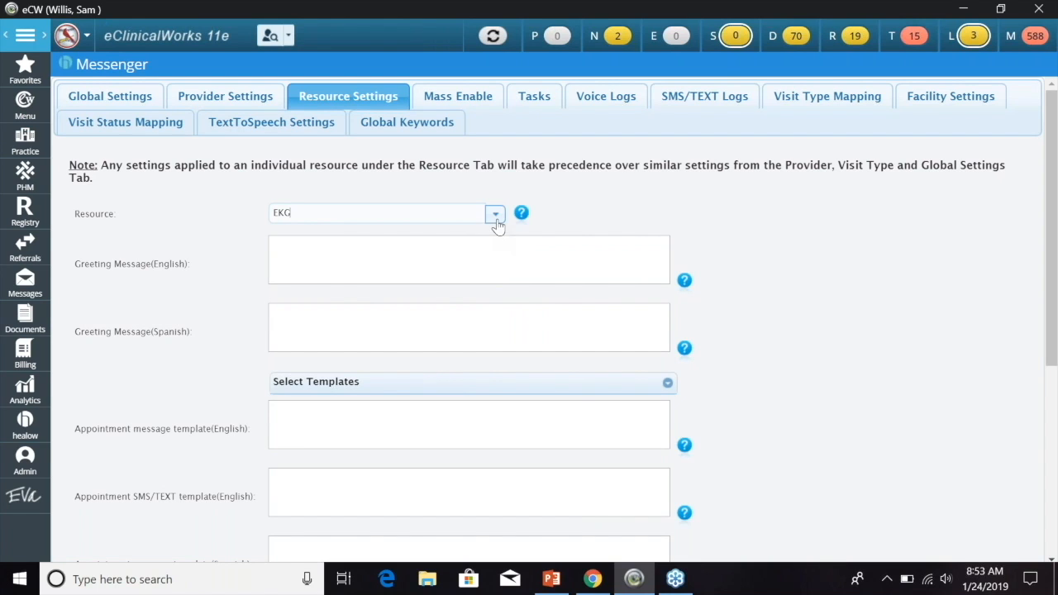
left_click(496, 216)
left_click(383, 293)
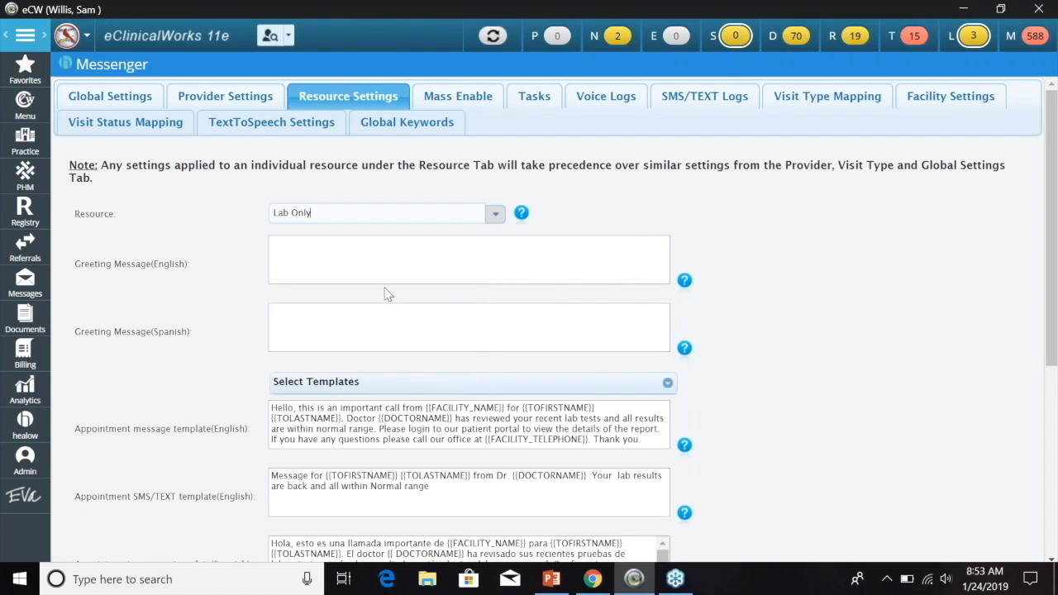
scroll(758, 275, "down", 2)
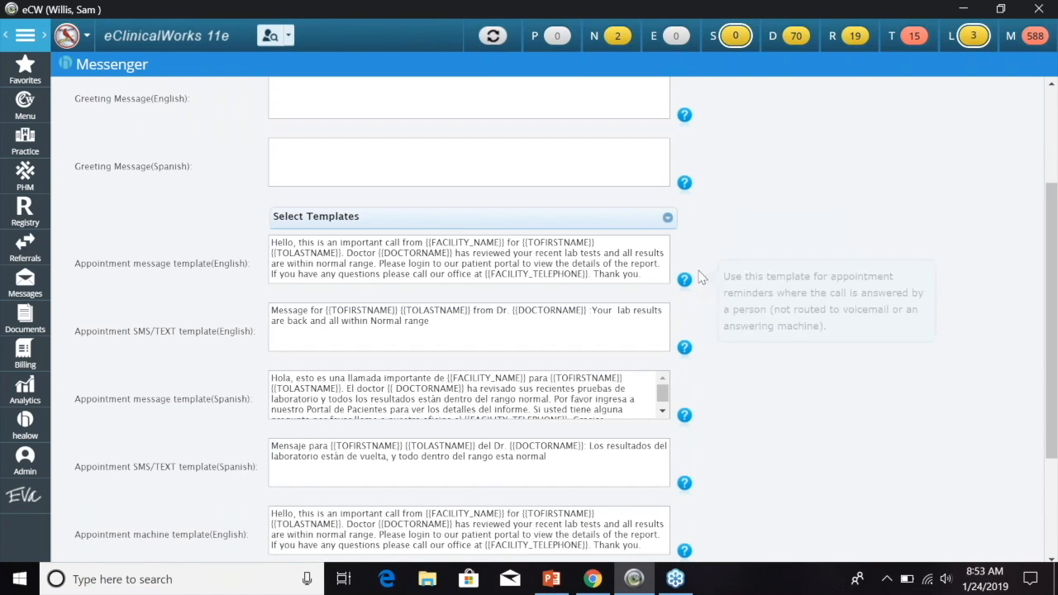
scroll(745, 264, "down", 2)
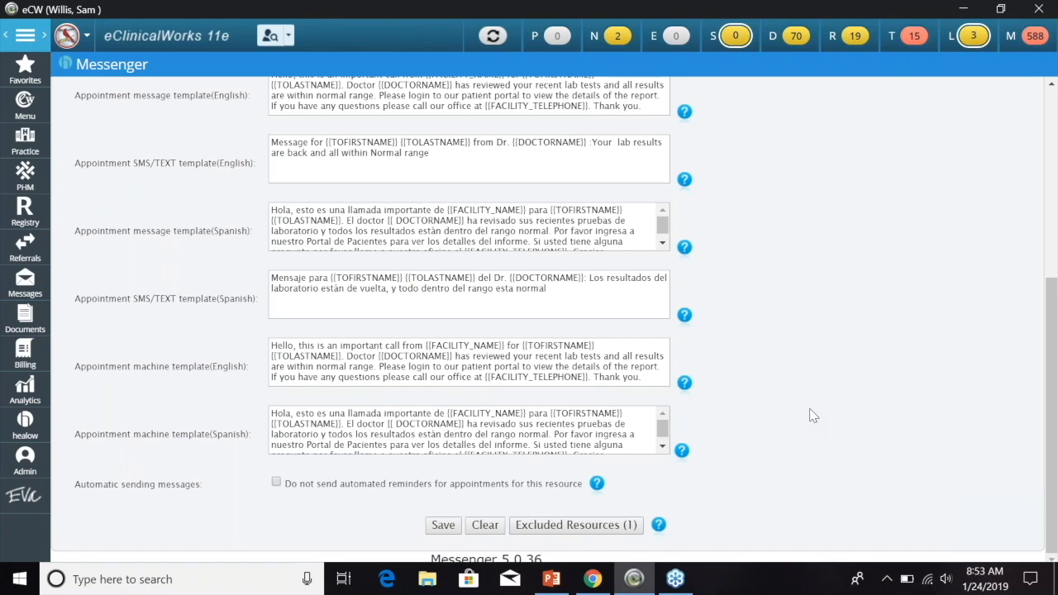
- View the Excluded Resources List, which holds one resource, and close it
left_click(568, 528)
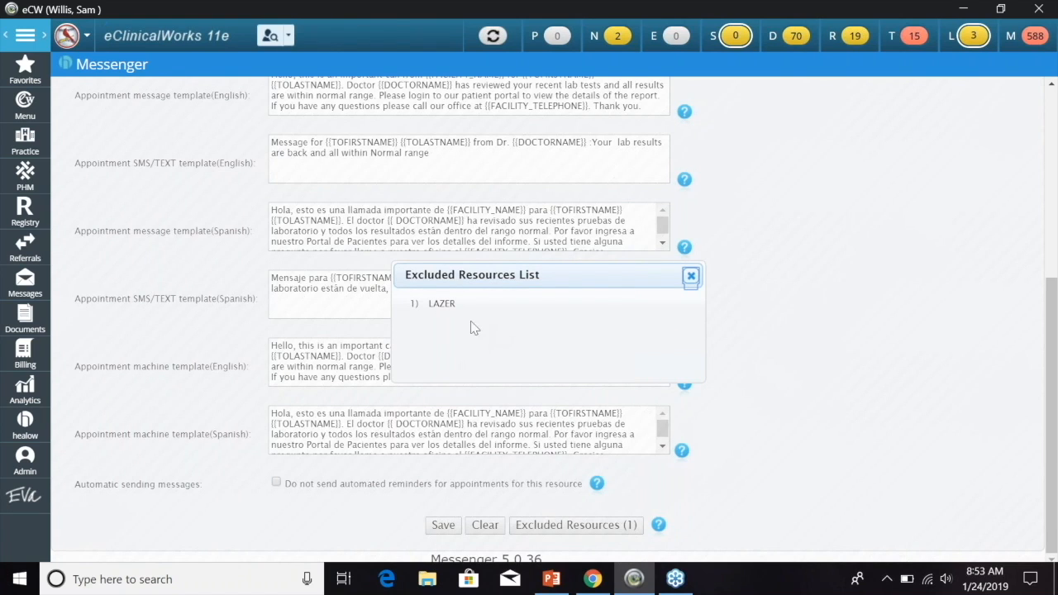
left_click(692, 276)
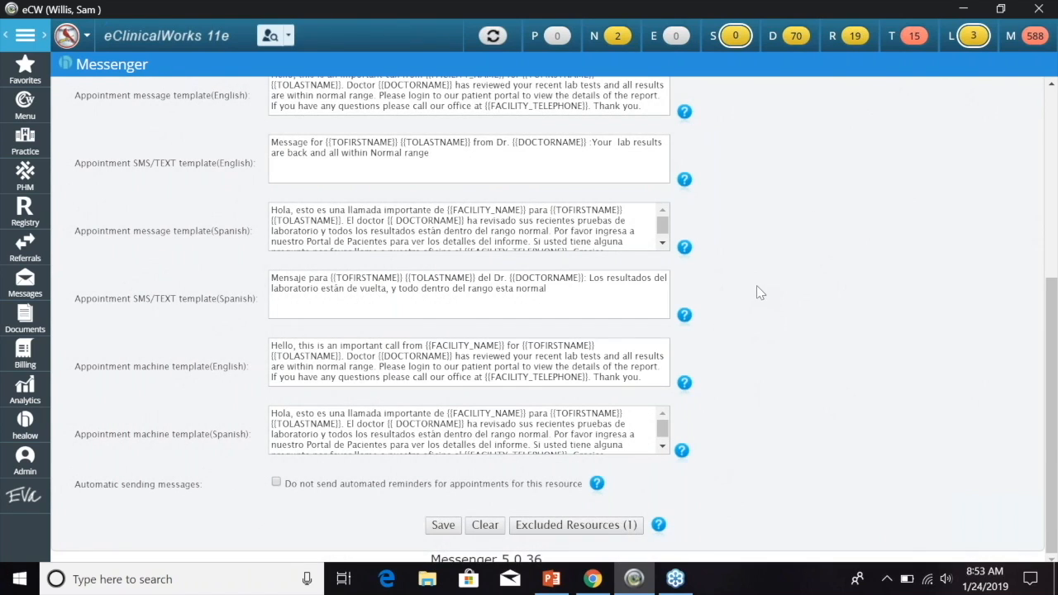
scroll(757, 287, "up", 5)
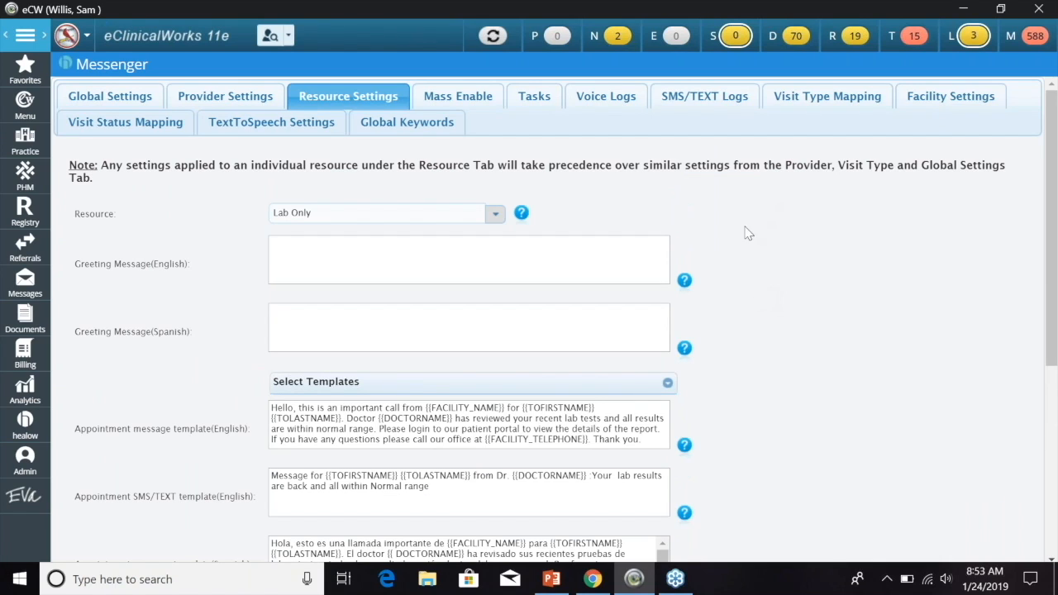
- Review the Mass Enable form for enabling reminders for many patients at once
left_click(458, 97)
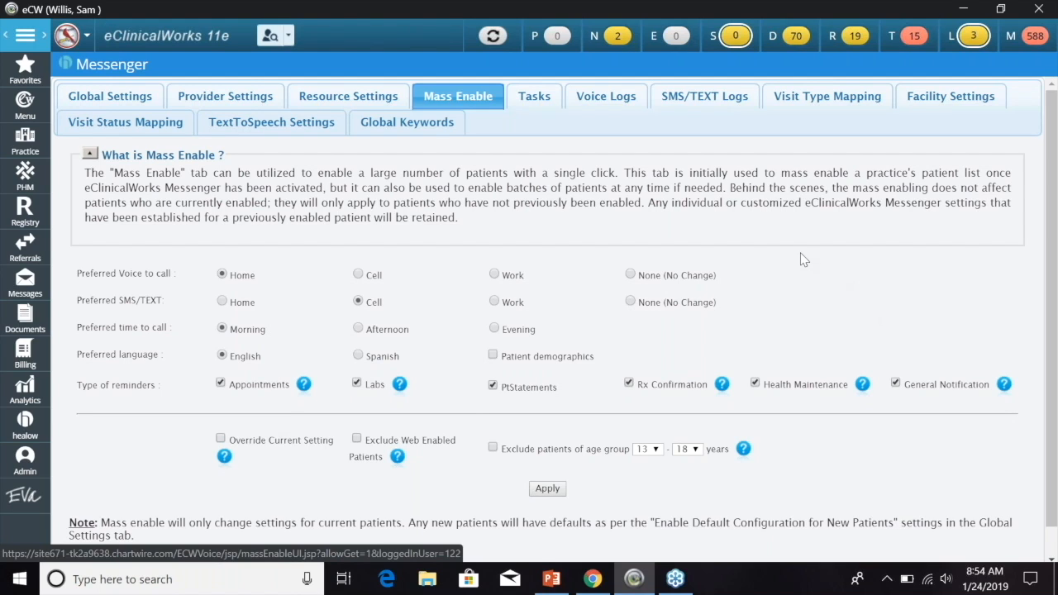
scroll(669, 319, "down", 1)
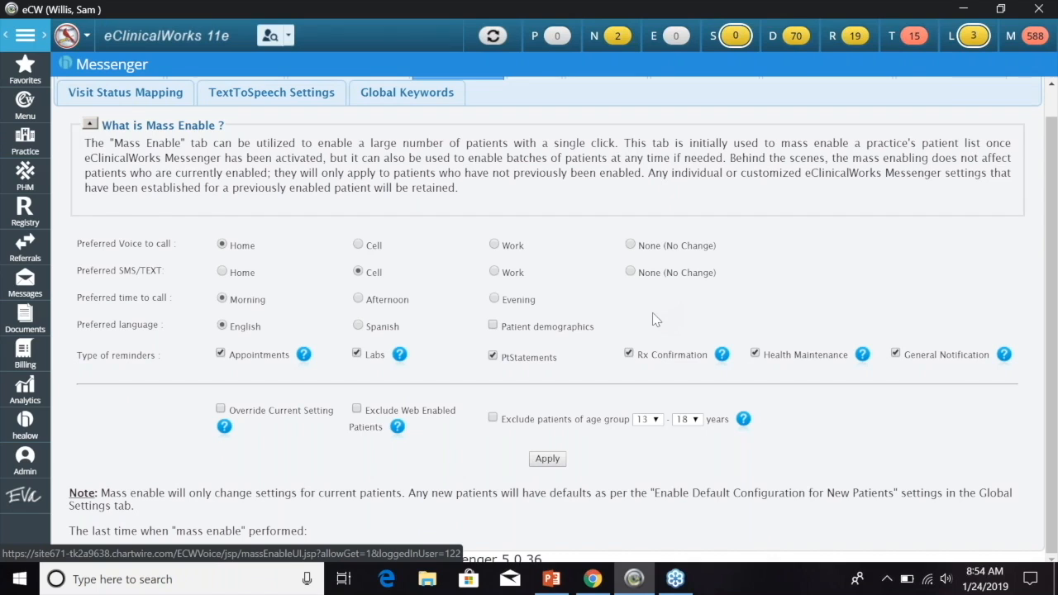
scroll(857, 305, "up", 1)
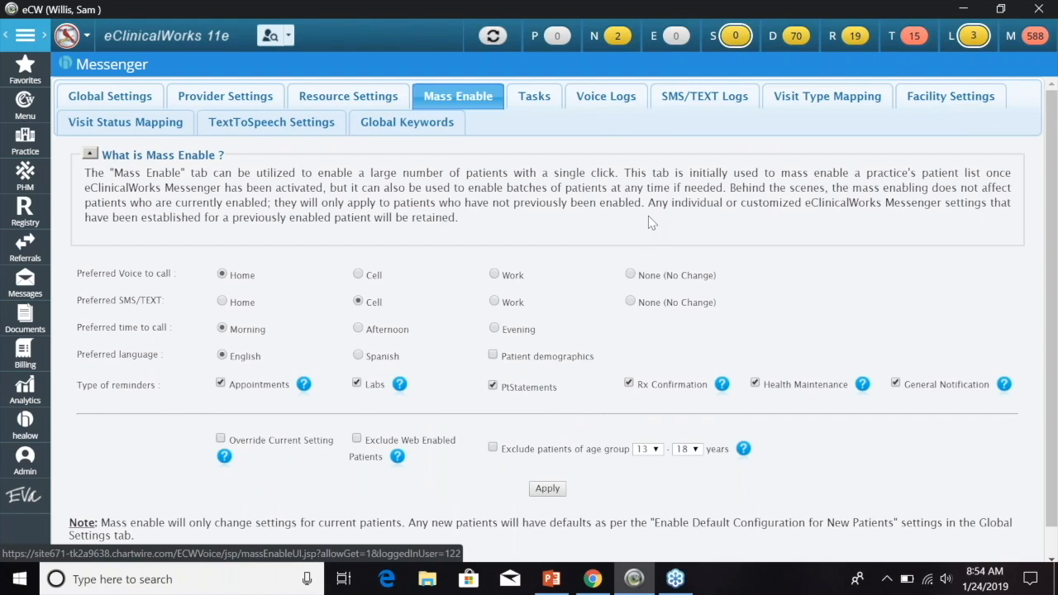
left_click(529, 103)
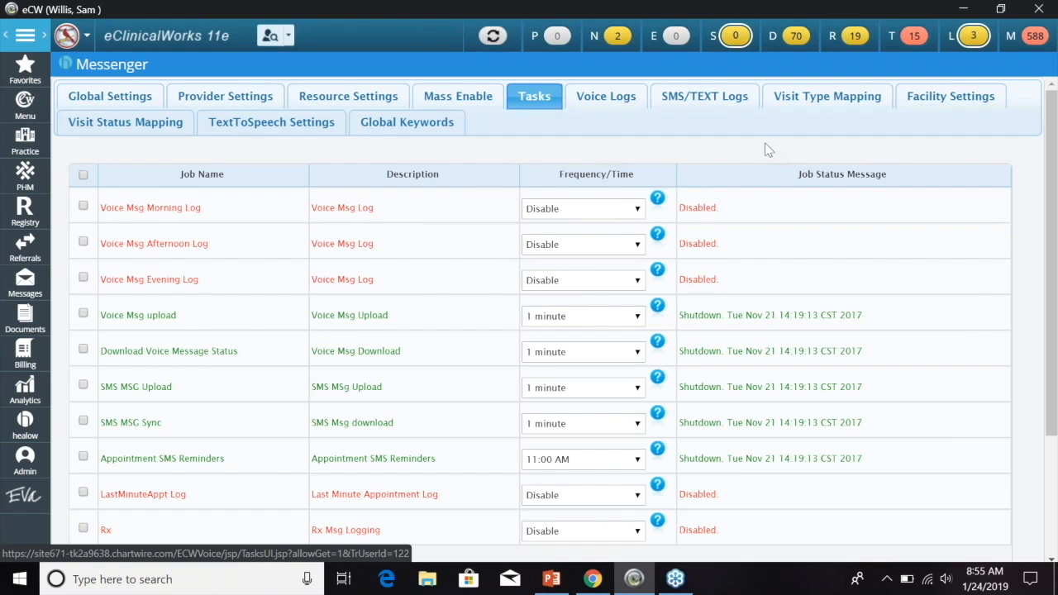
- Inspect the Voice Msg Morning and Afternoon Log schedule times, leaving both unchanged
left_click(638, 210)
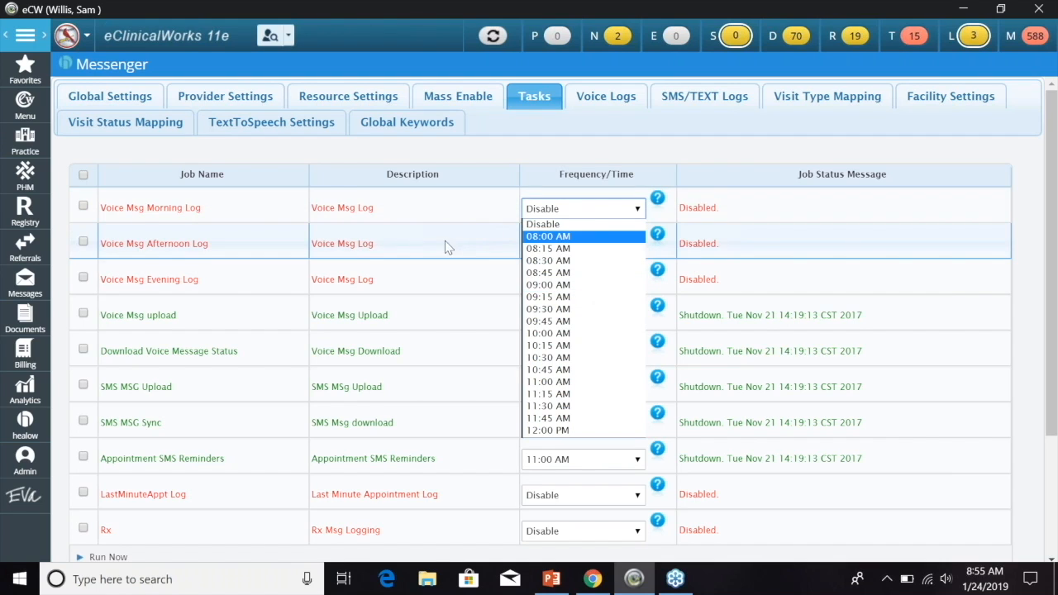
left_click(479, 158)
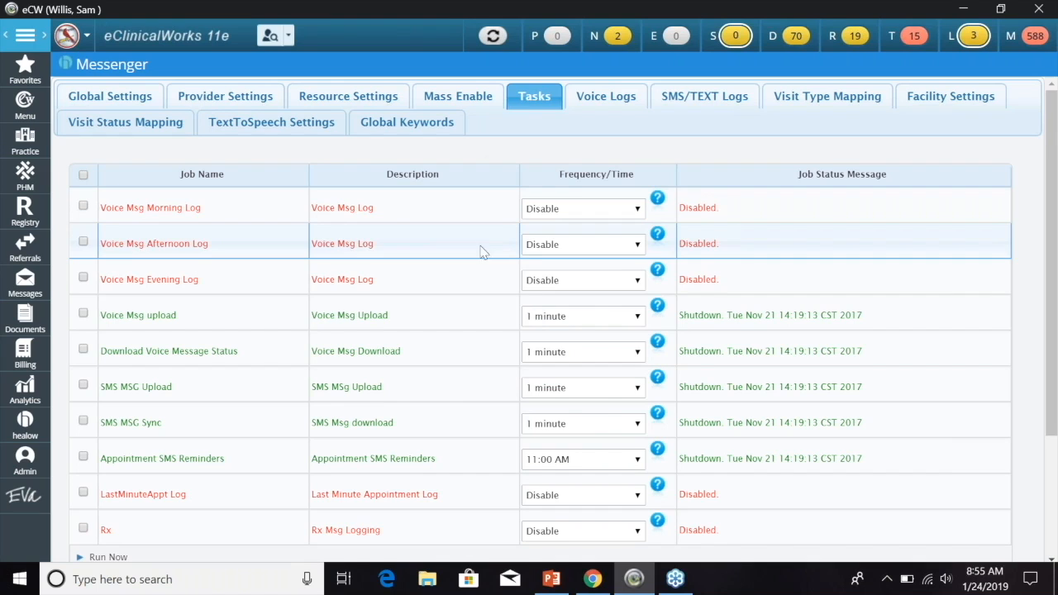
left_click(637, 245)
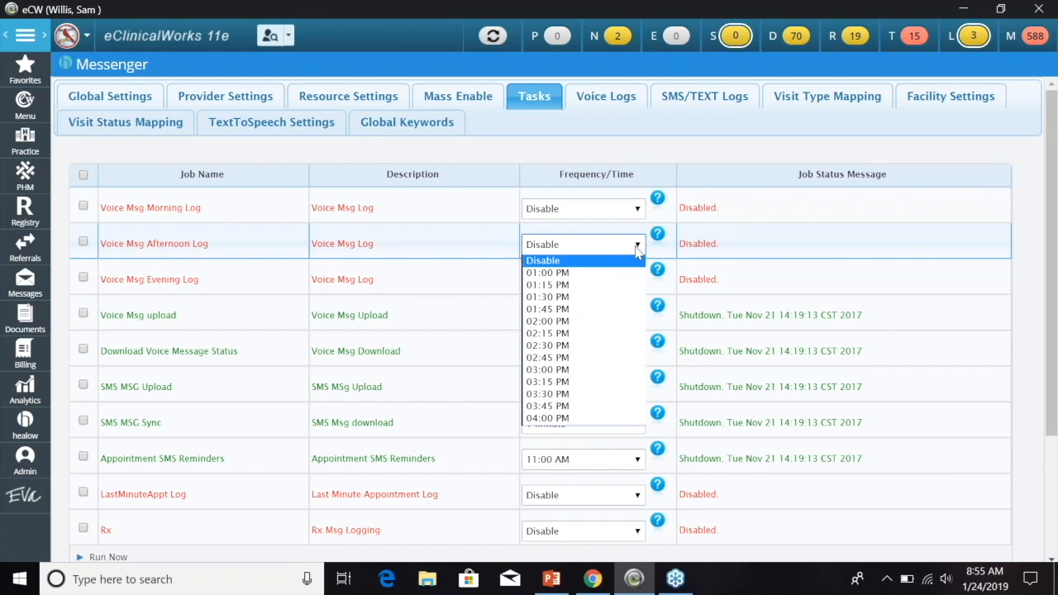
left_click(704, 158)
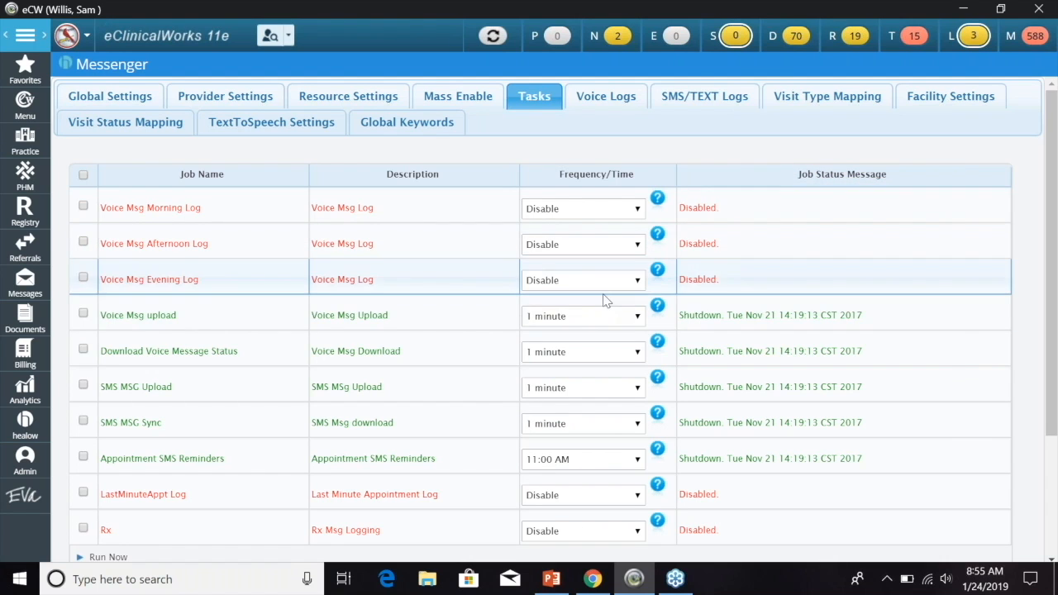
scroll(483, 329, "down", 2)
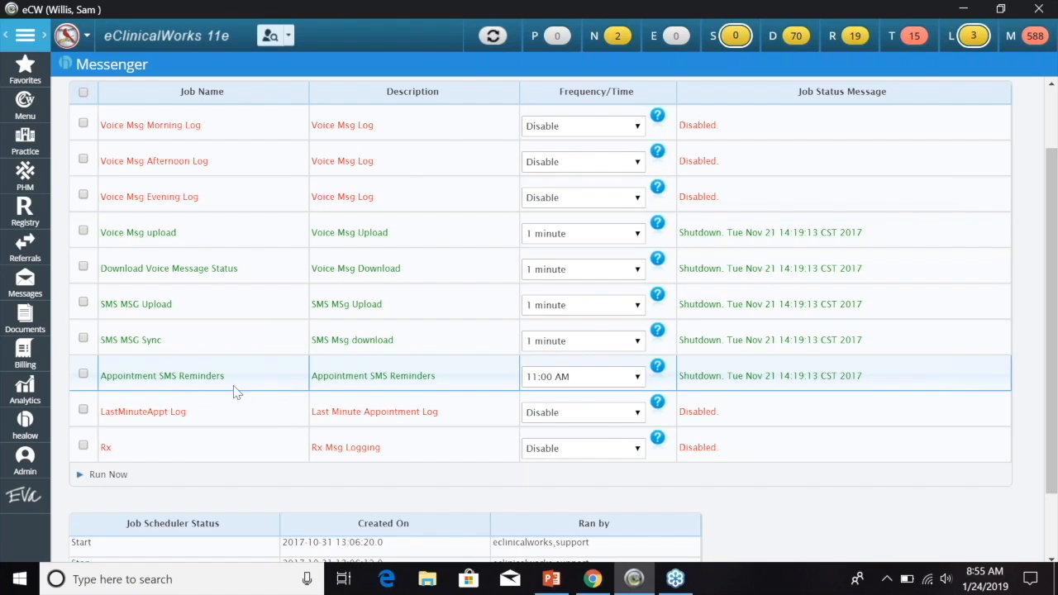
- Check the Appointment SMS Reminders (11:00 AM) and LastMinuteAppt Log (Disable) schedules without changing them
scroll(854, 401, "down", 1)
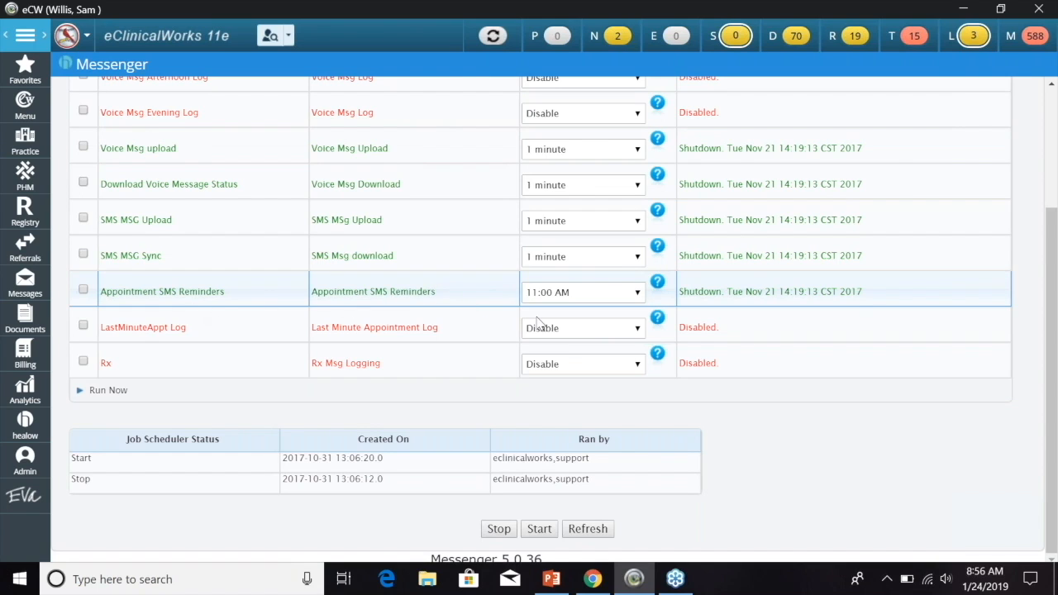
left_click(639, 291)
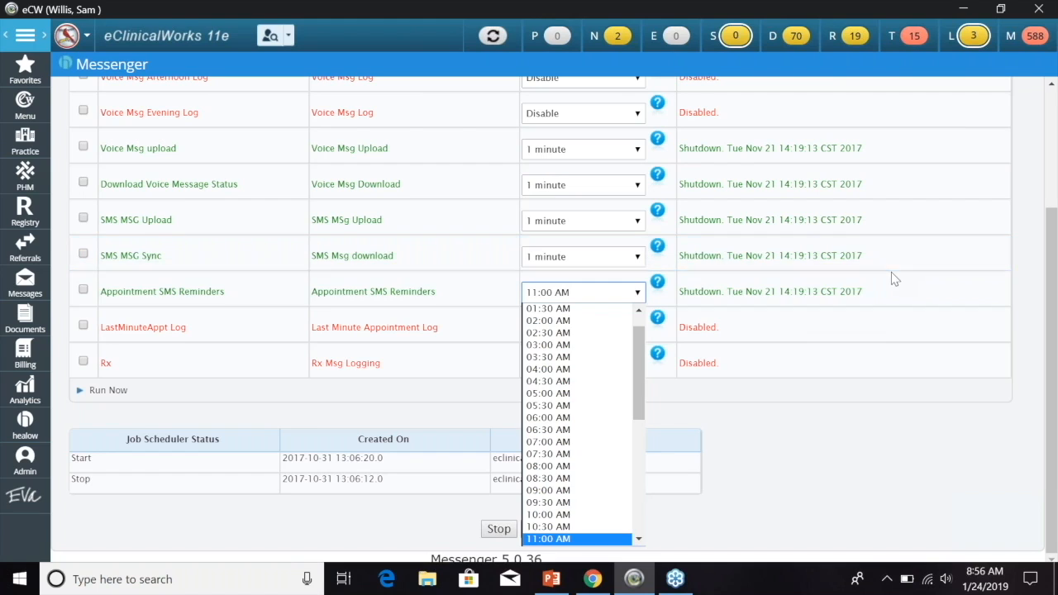
left_click(853, 428)
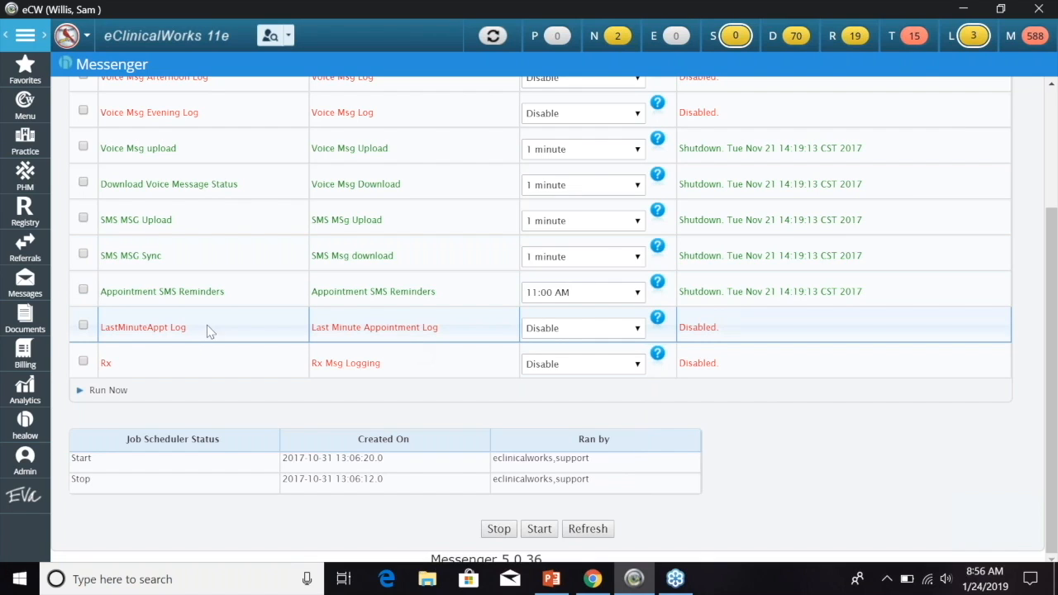
left_click(638, 329)
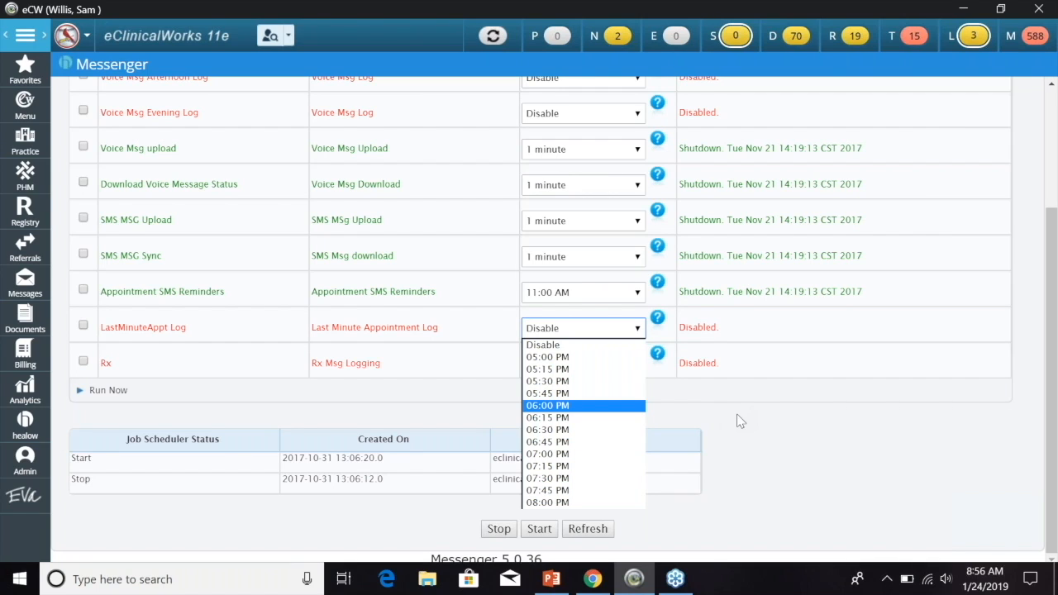
left_click(723, 381)
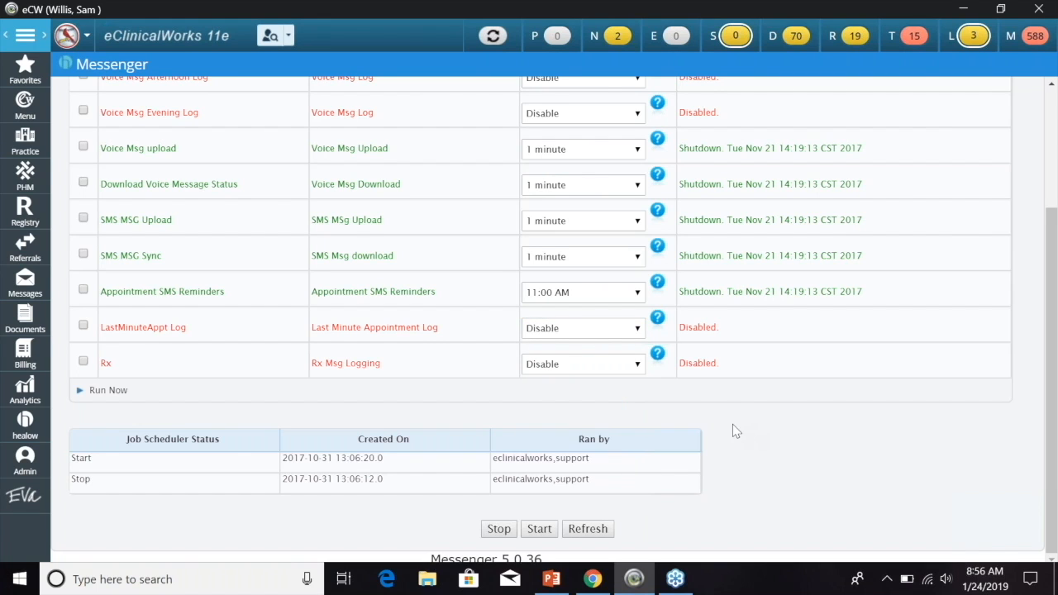
- Show the Voice Logs page, then bring up the eClinicalMessenger PowerPoint deck
scroll(716, 381, "up", 3)
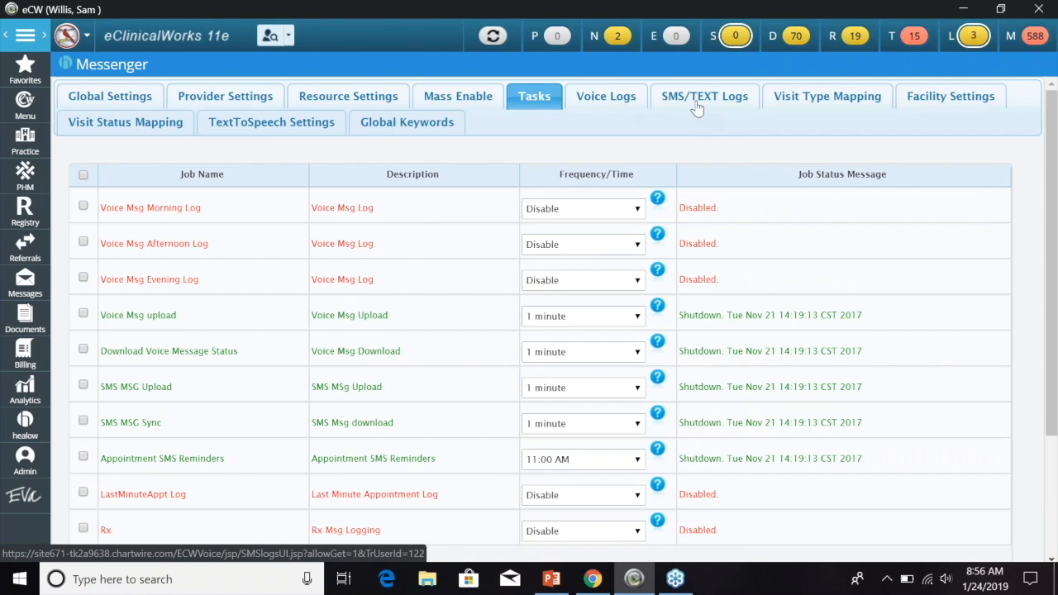
left_click(607, 102)
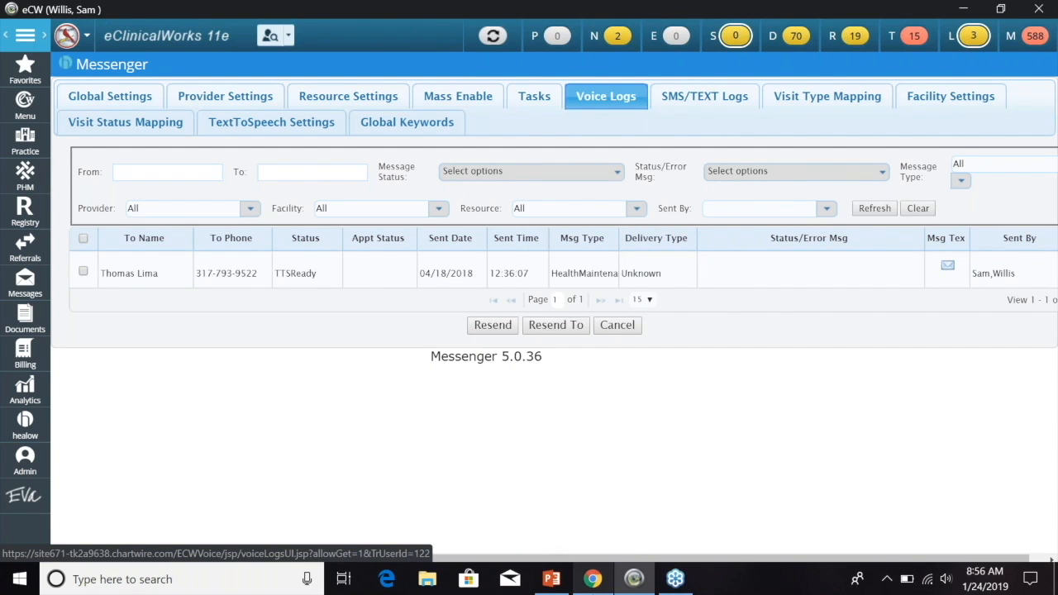
left_click(552, 578)
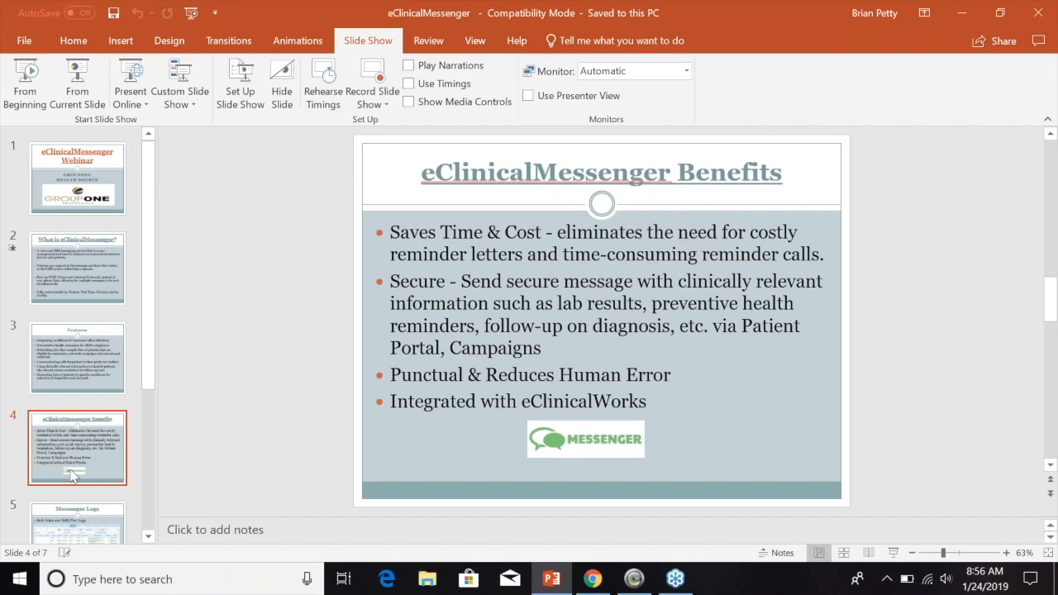
- Present slides 5–6 (Messenger Logs, eClinicalMessenger Costs), then minimise PowerPoint and eClinicalWorks
scroll(100, 483, "down", 1)
left_click(99, 484)
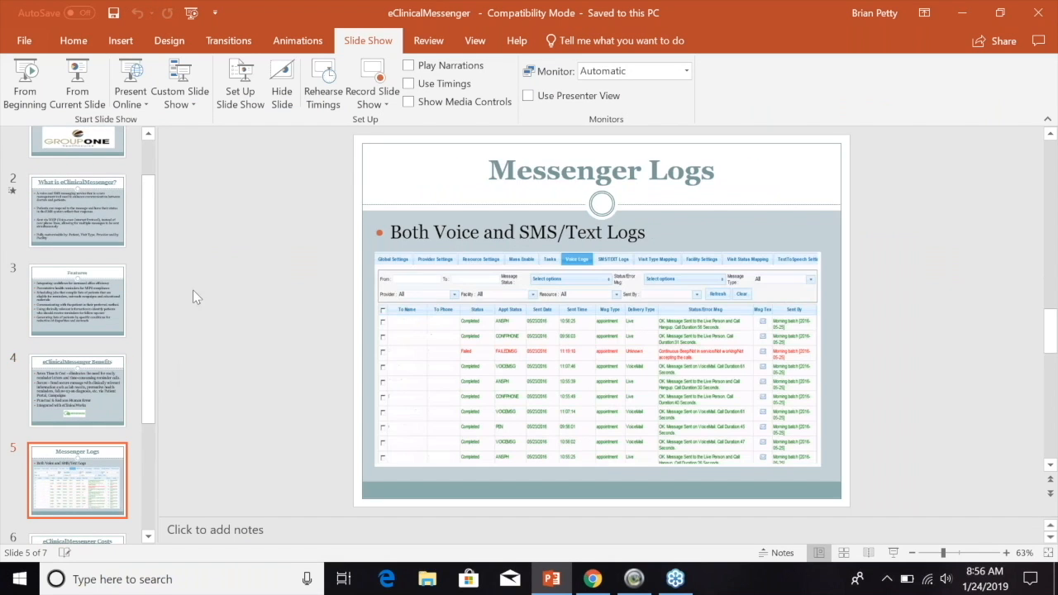
left_click(74, 87)
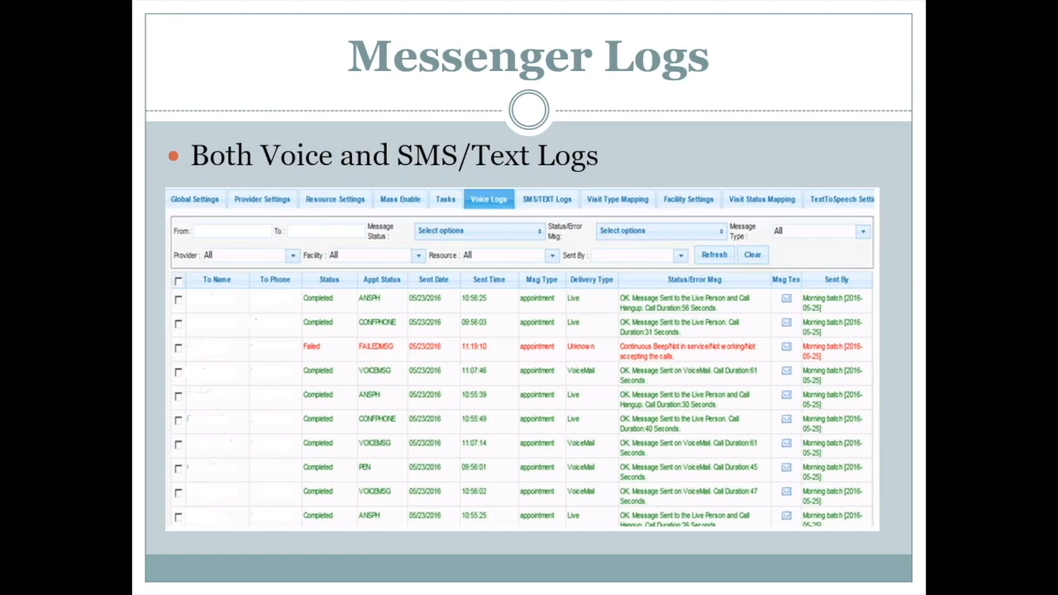
left_click(960, 160)
key("Escape")
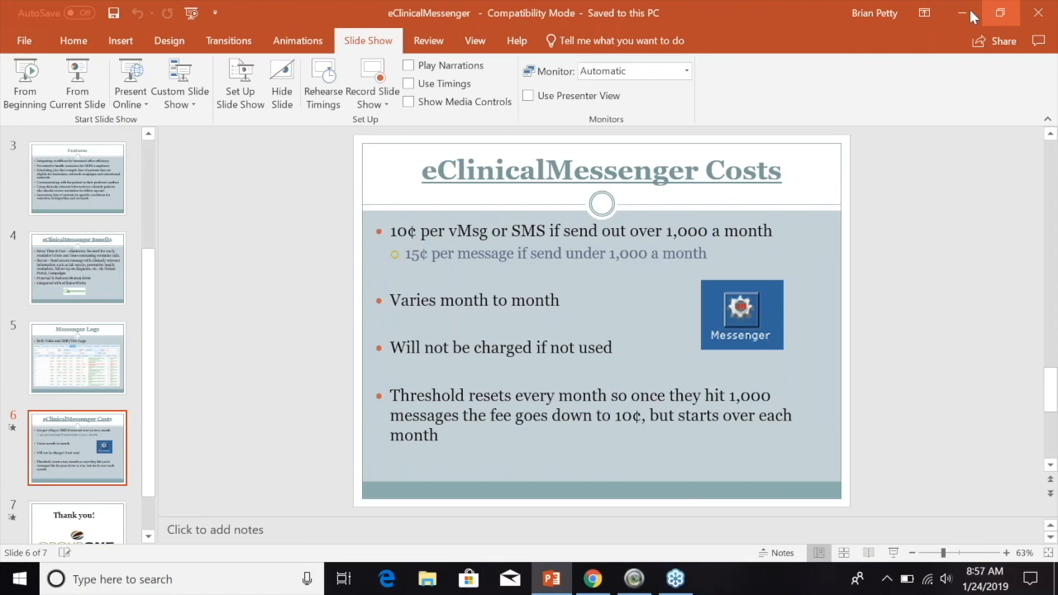
left_click(964, 13)
left_click(635, 582)
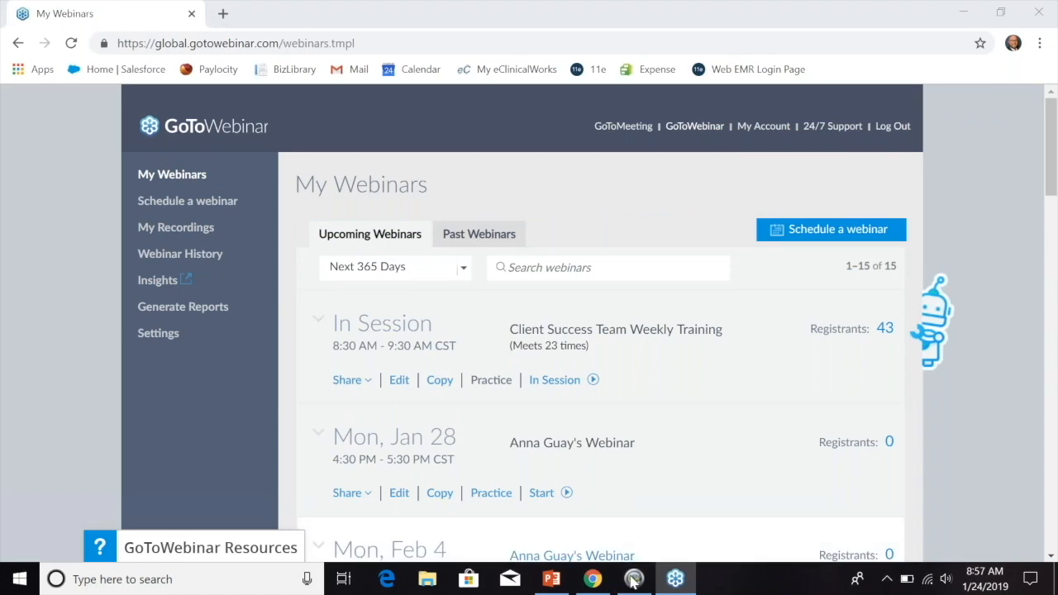
- Return to the Voice Logs page and check the status filter options, leaving no filter applied
left_click(633, 581)
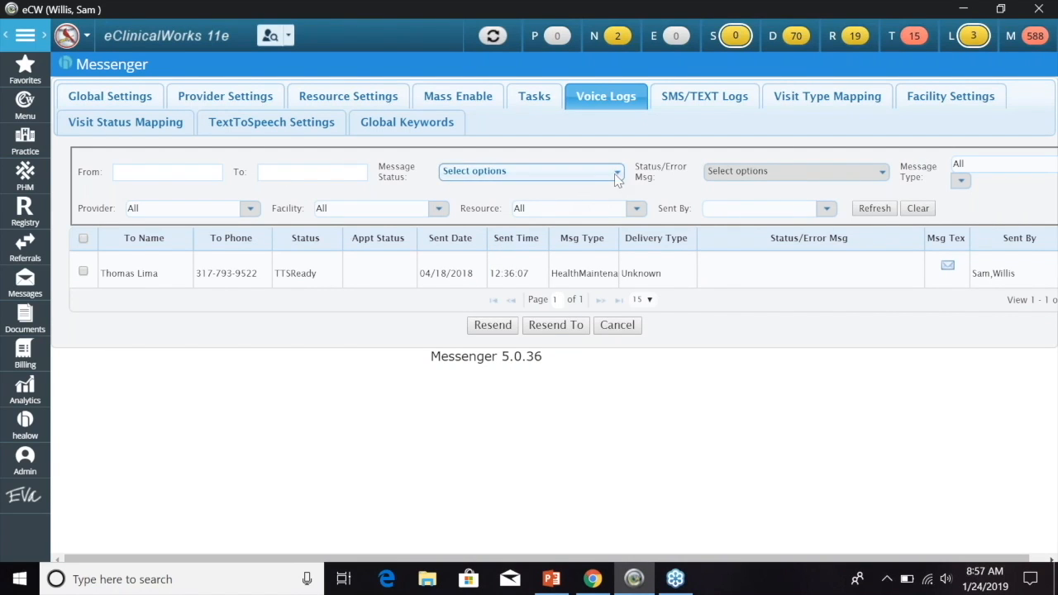
left_click(616, 173)
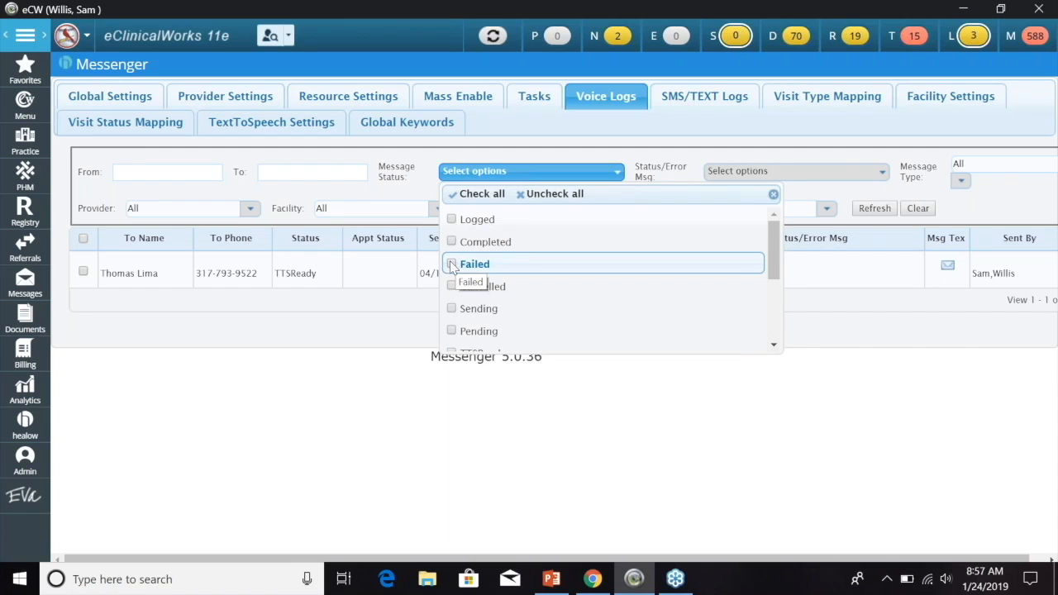
left_click(594, 154)
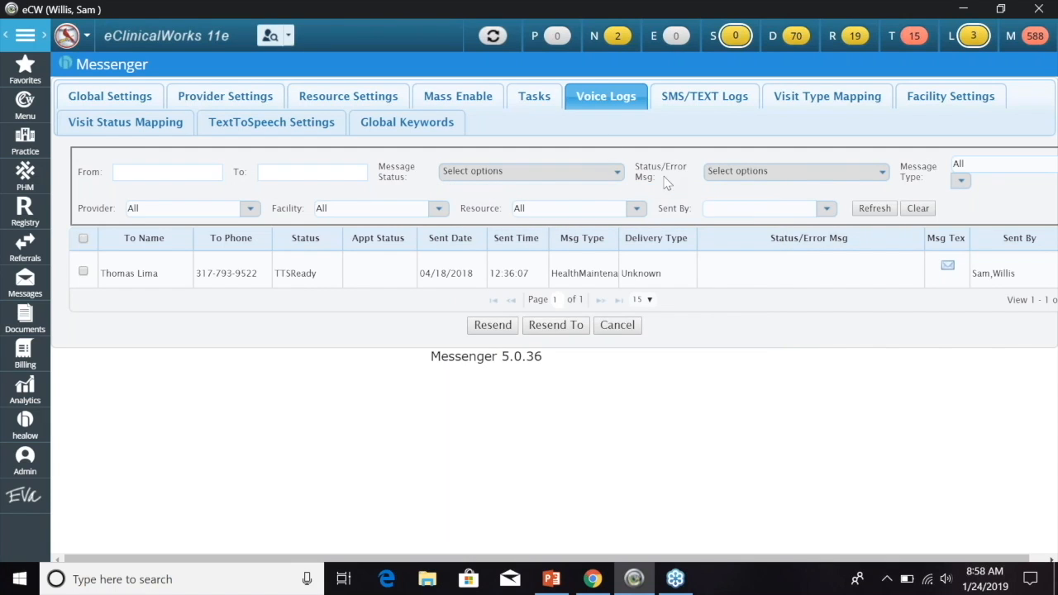
- Read the first logged HealthMaintenance text message in the SMS/TEXT log, then move to Visit Type Mapping
left_click(704, 105)
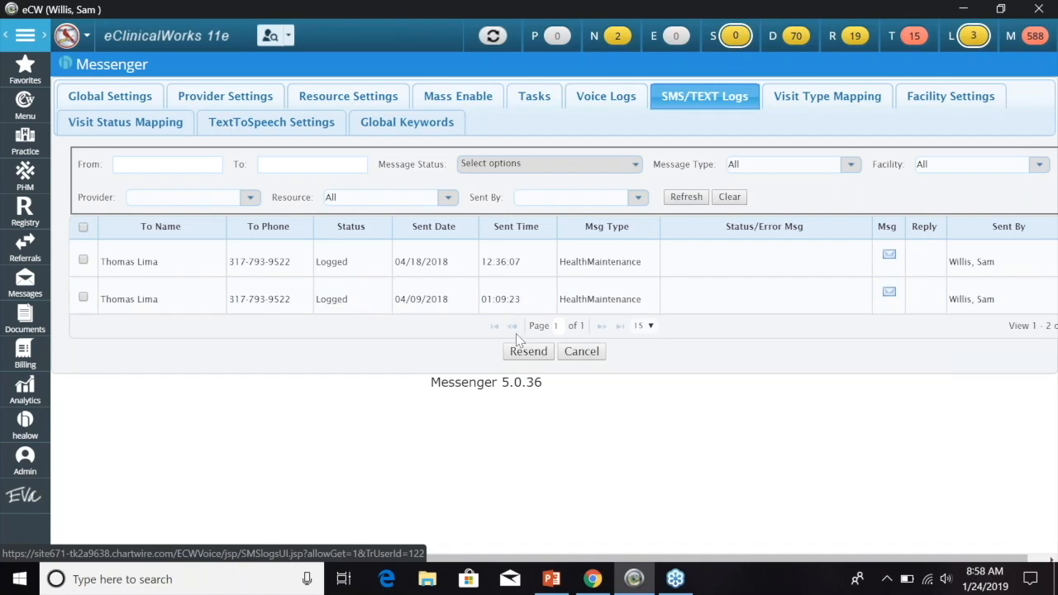
mouse_move(529, 295)
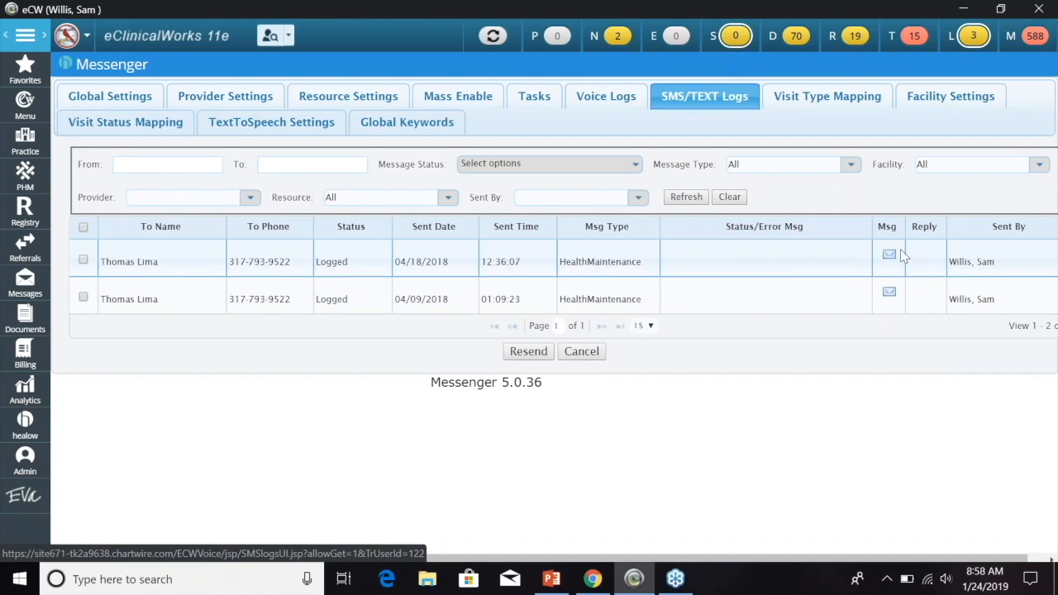
mouse_move(889, 259)
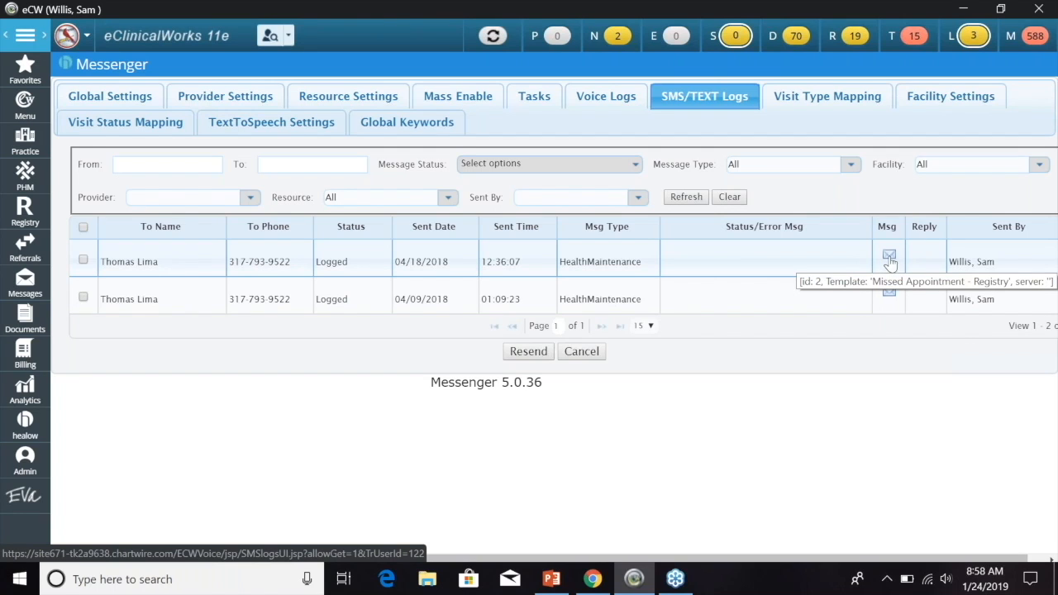
left_click(889, 259)
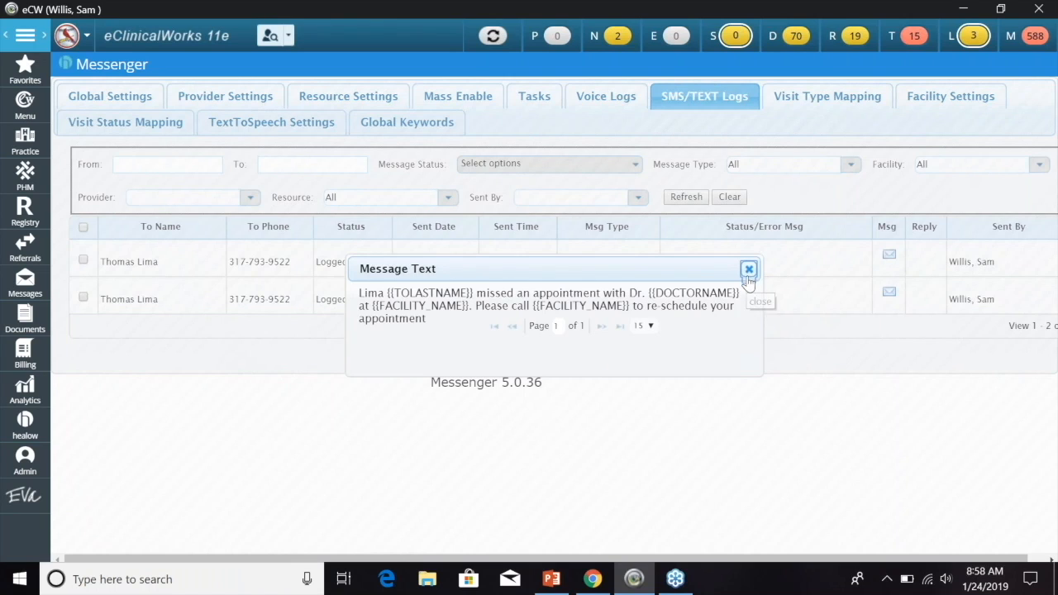
left_click(749, 270)
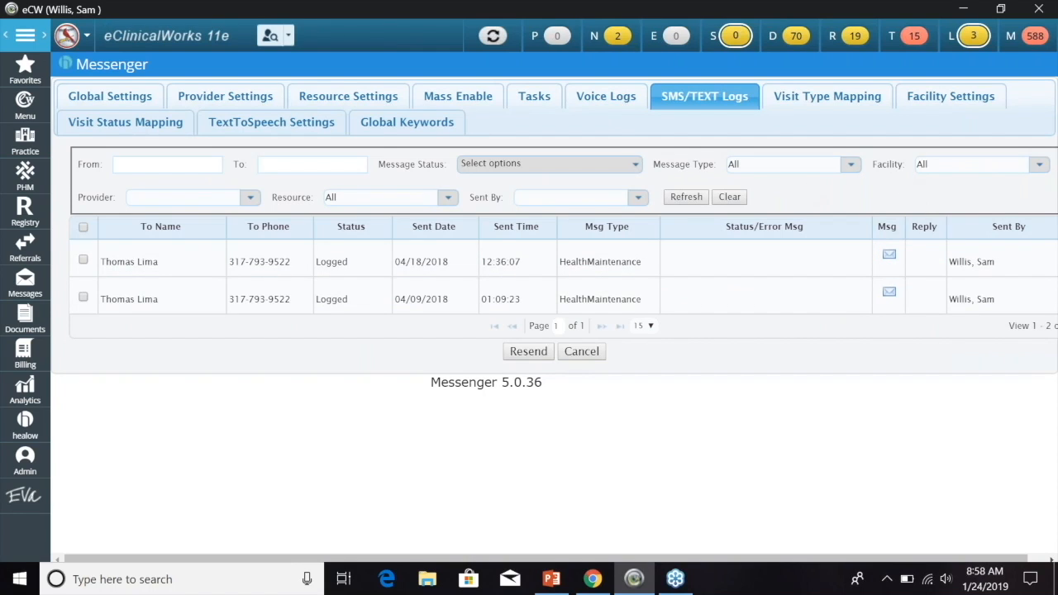
left_click(821, 99)
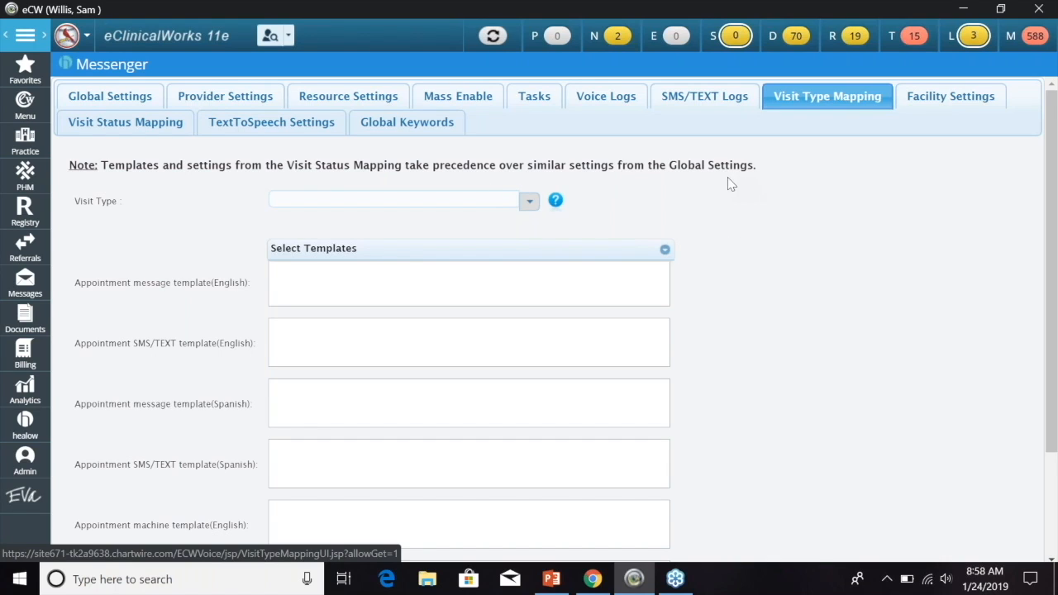
- Select the ANN VISIT - Annual Visit type to load its message templates
left_click(529, 201)
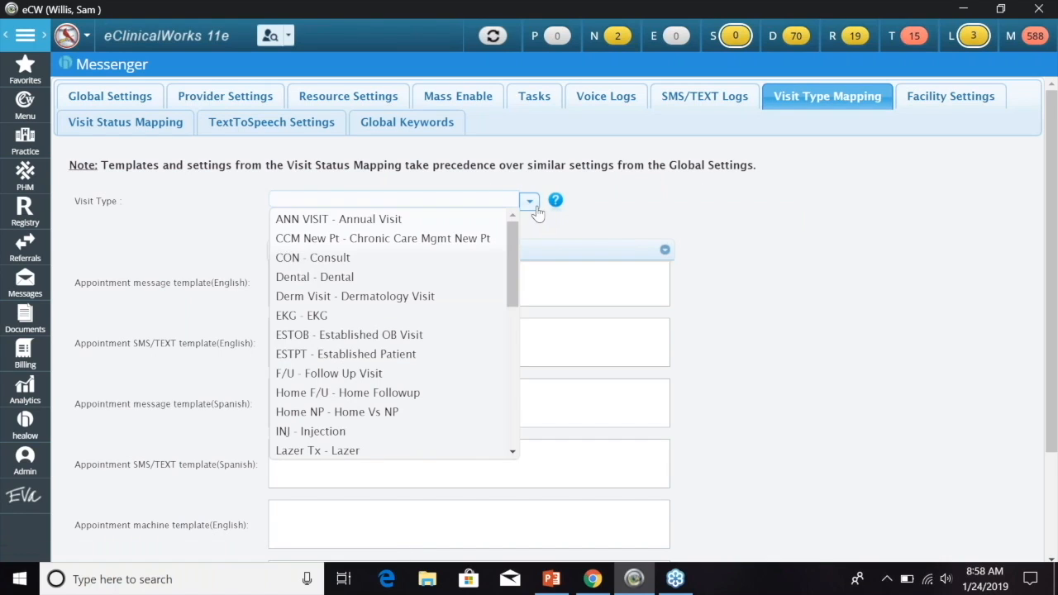
left_click(449, 222)
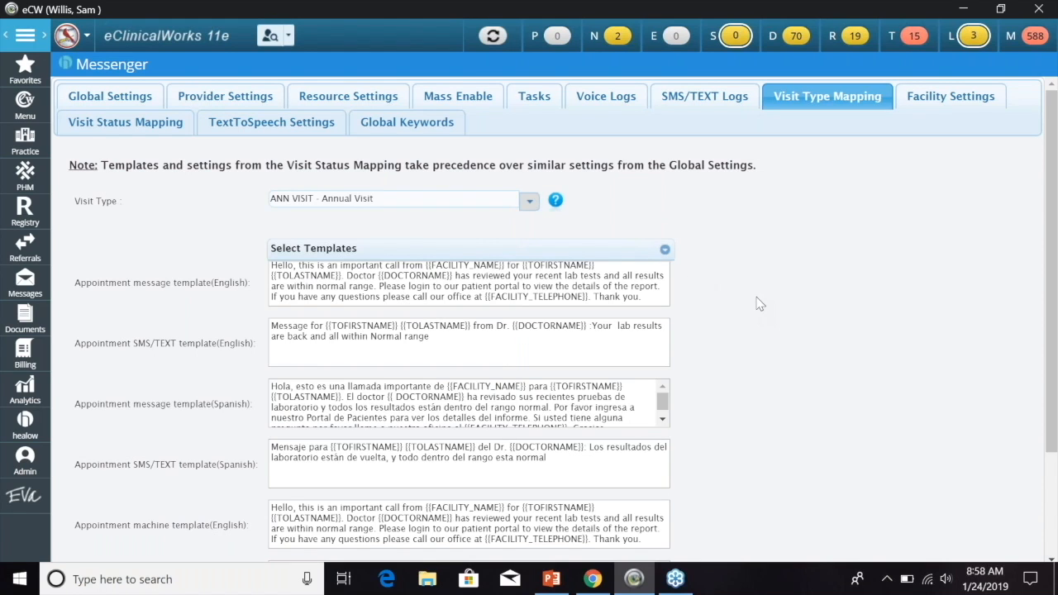
scroll(751, 302, "down", 3)
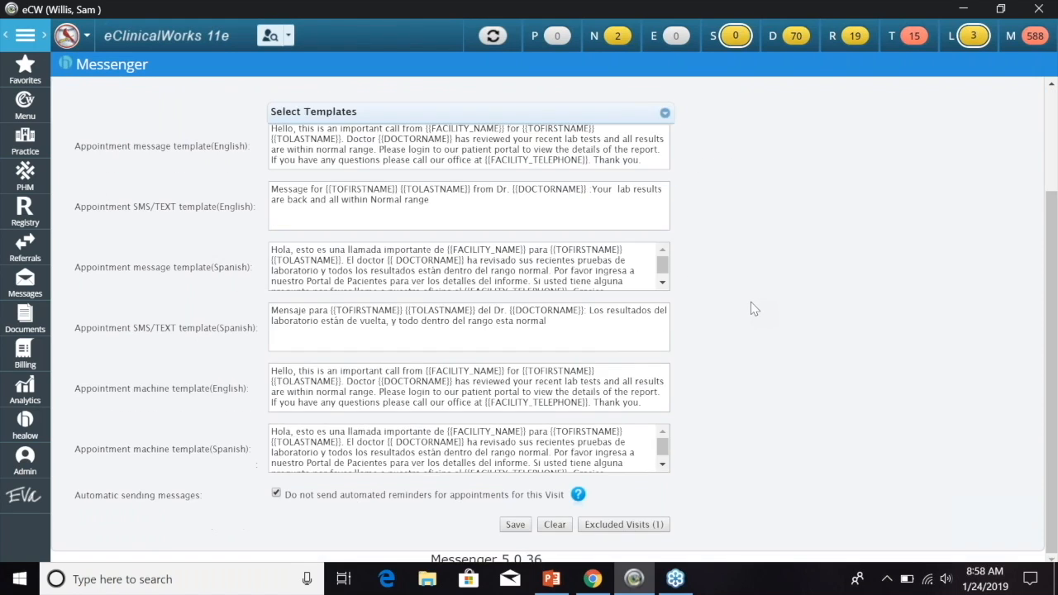
scroll(751, 301, "up", 3)
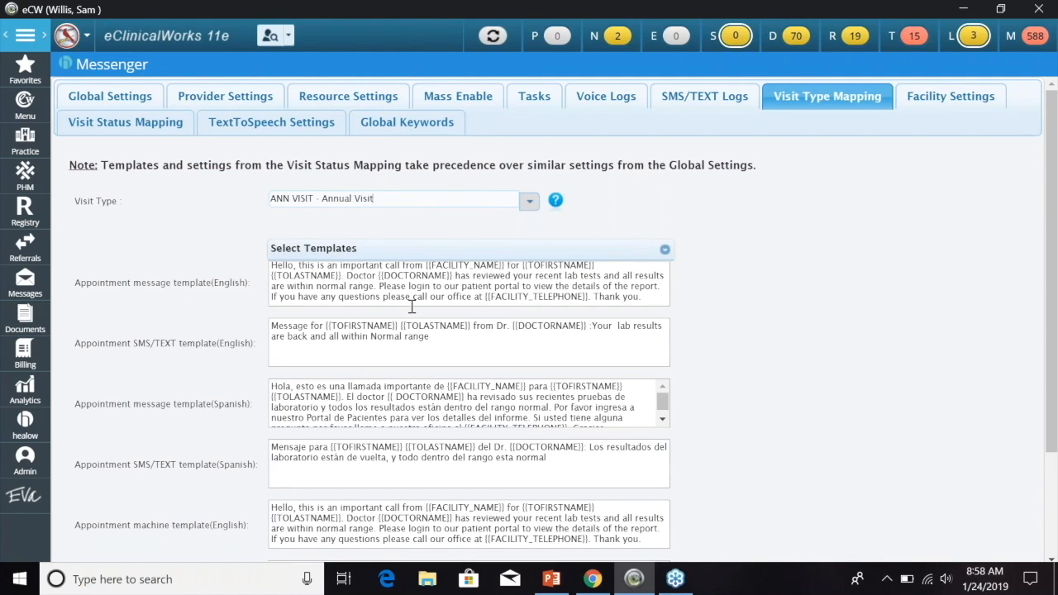
left_click(533, 207)
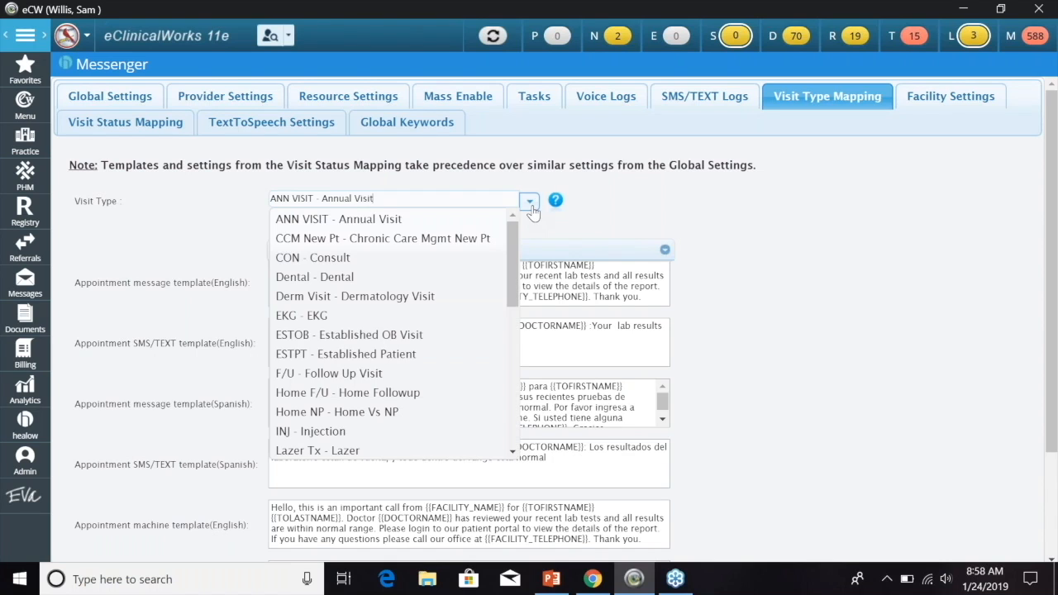
left_click(766, 360)
- Review the one excluded visit type, then go to Facility Settings
scroll(765, 365, "down", 3)
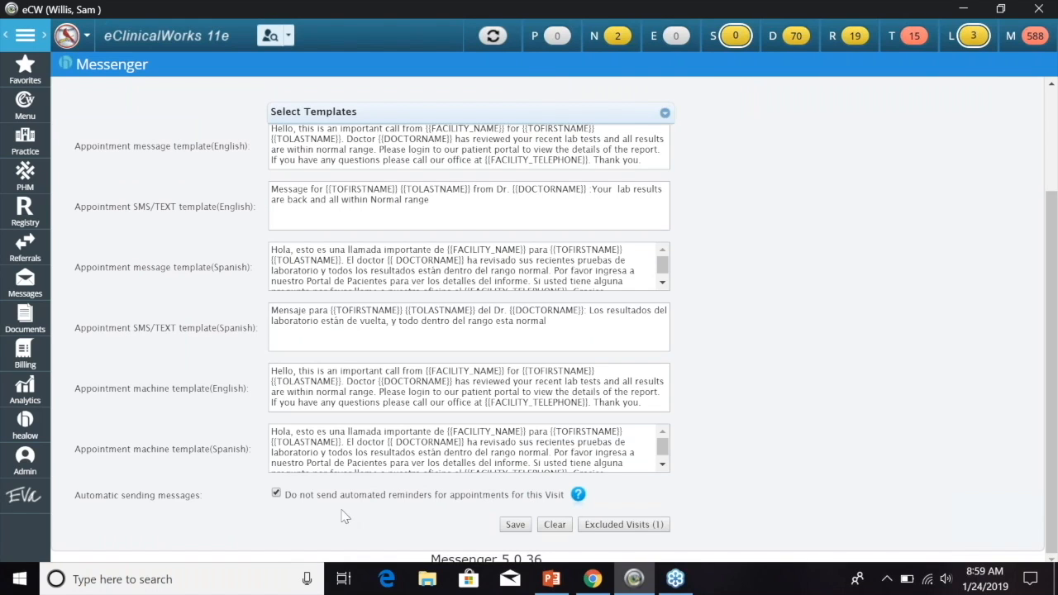
left_click(619, 525)
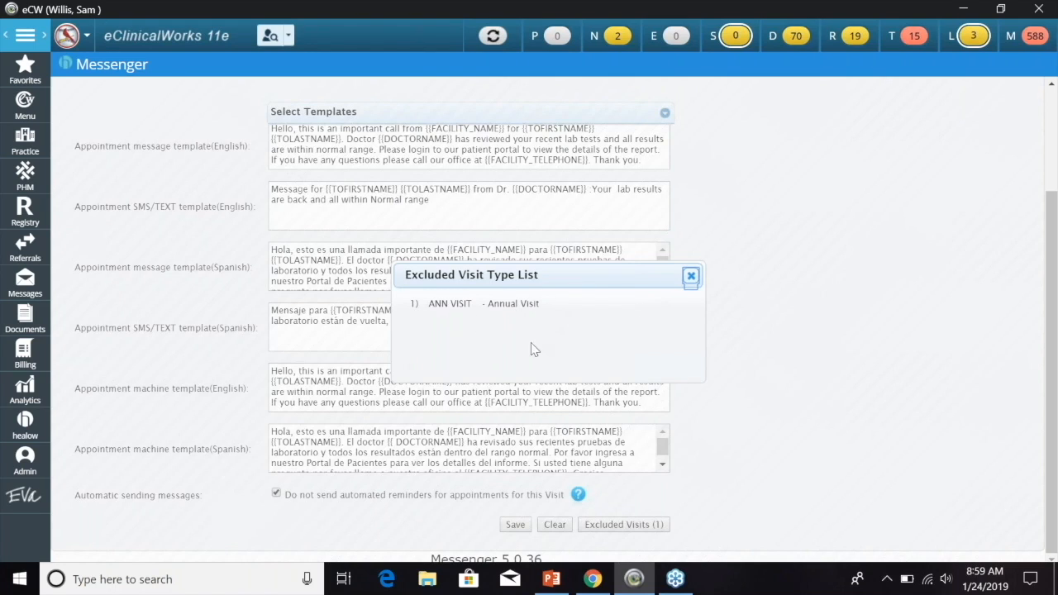
left_click(691, 276)
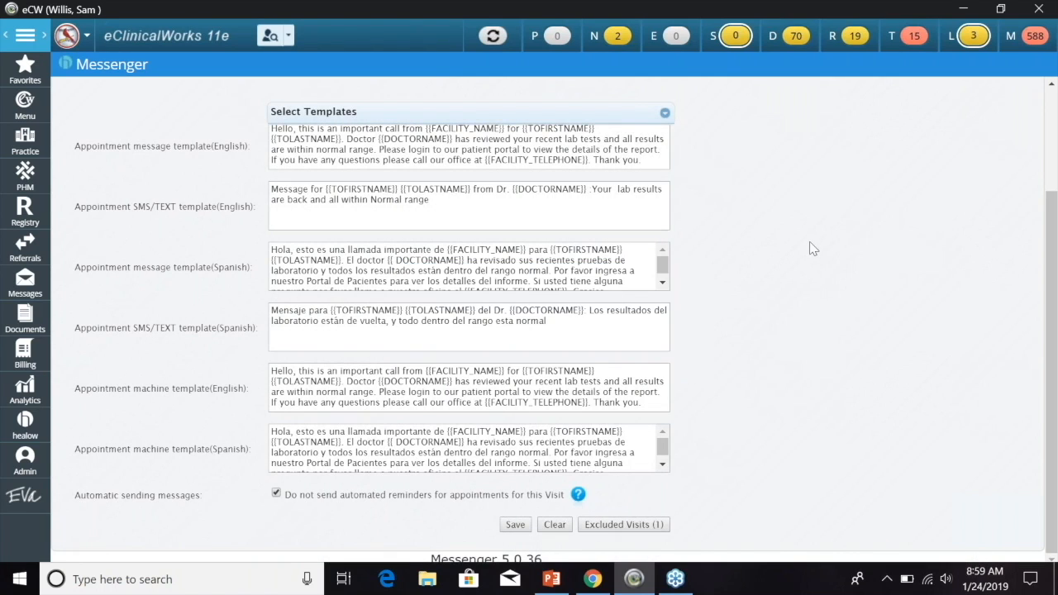
scroll(801, 263, "up", 3)
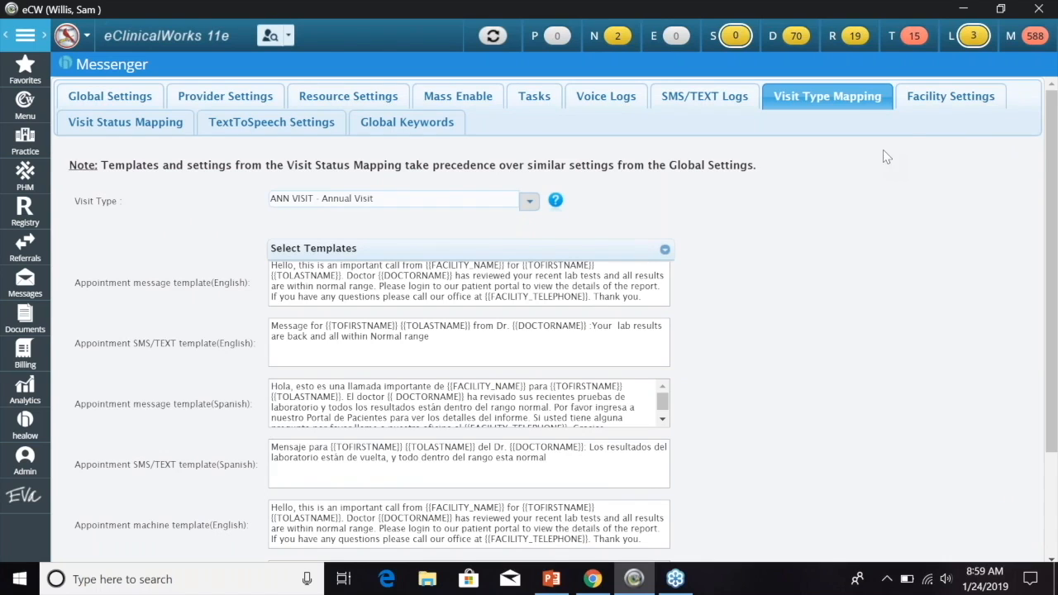
left_click(953, 107)
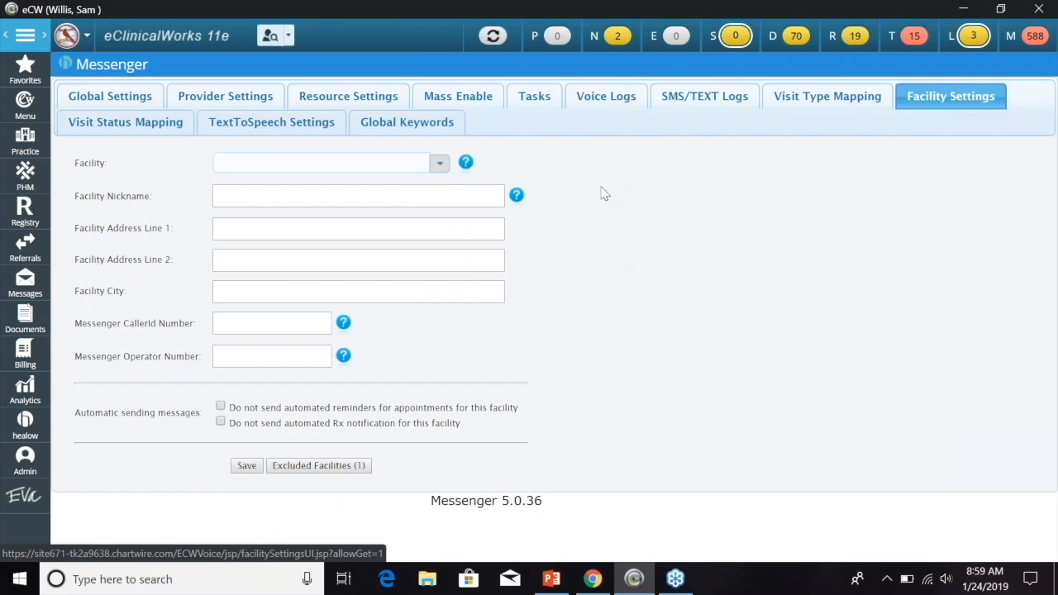
- Load Missouri Medical Consultants facility settings, review the one excluded facility, then open Visit Status Mapping
left_click(440, 166)
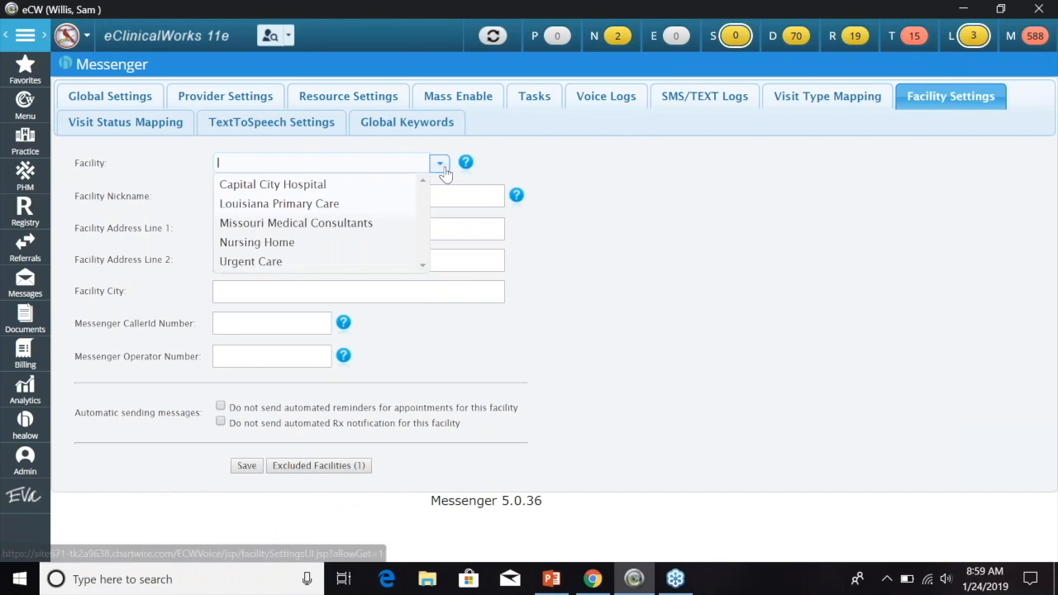
left_click(361, 222)
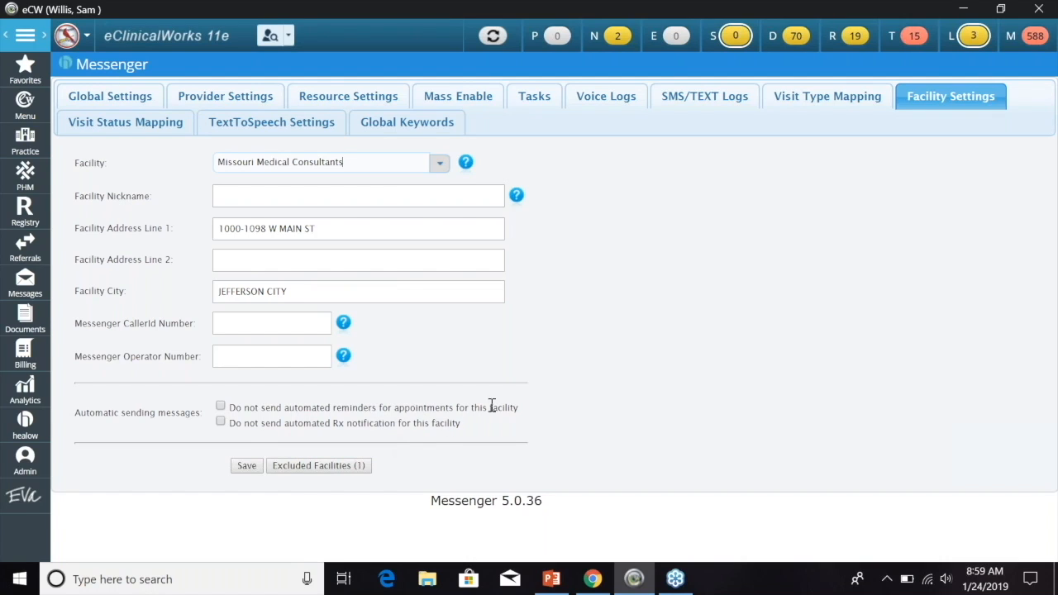
left_click(304, 470)
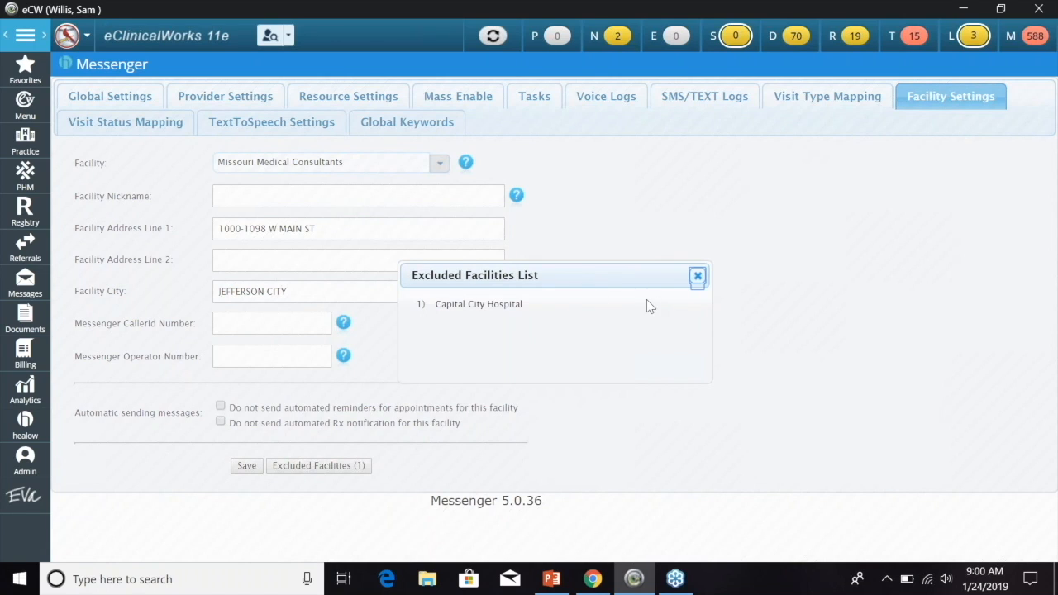
left_click(698, 276)
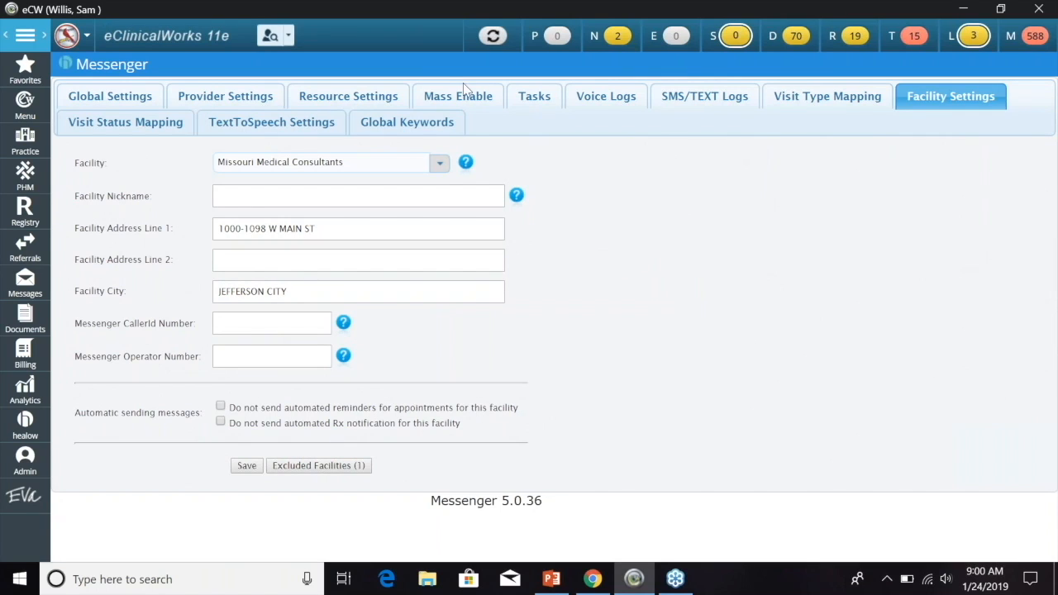
left_click(154, 124)
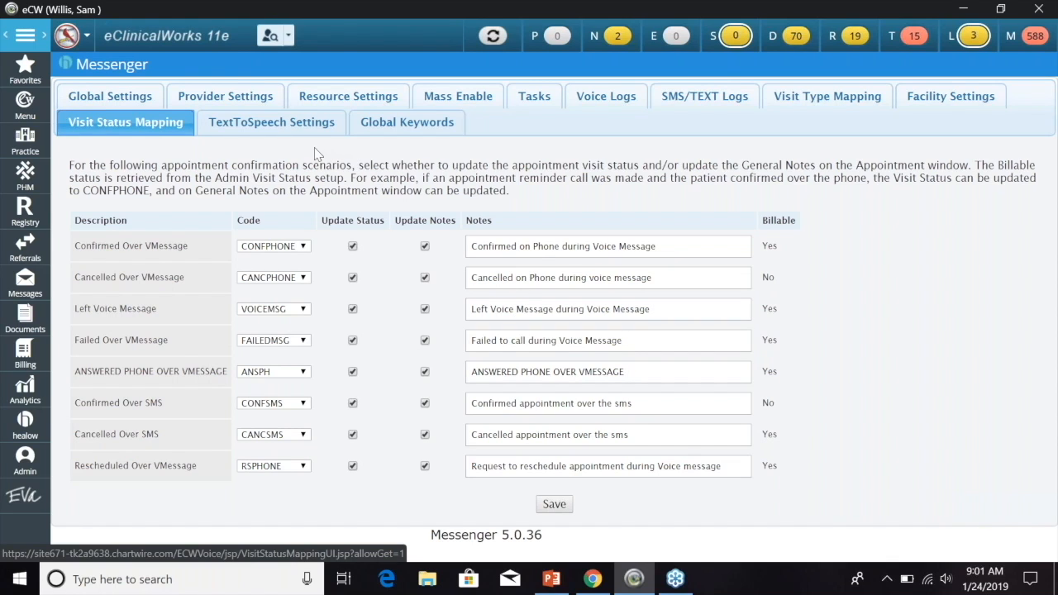
- Show the TextToSpeech Settings (Male voice, English) and place the caret in the empty Preview Text box
left_click(262, 132)
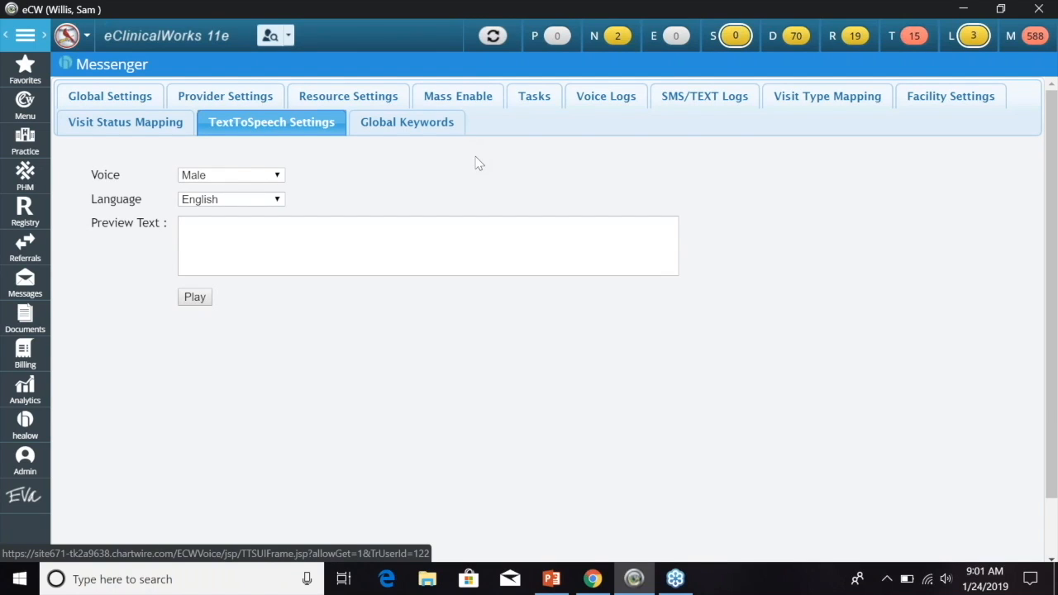
left_click(292, 232)
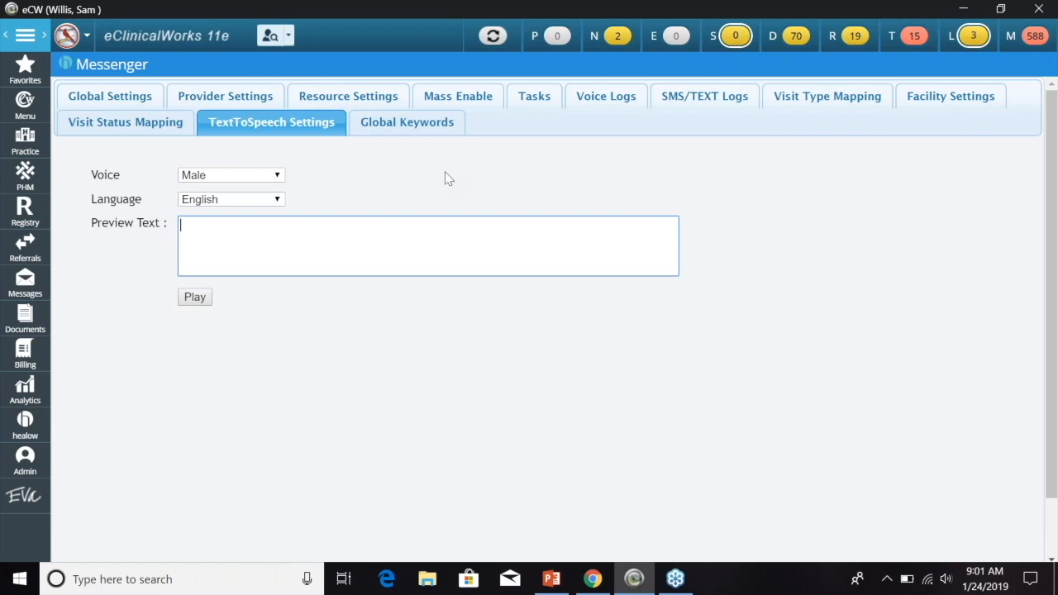
left_click(282, 231)
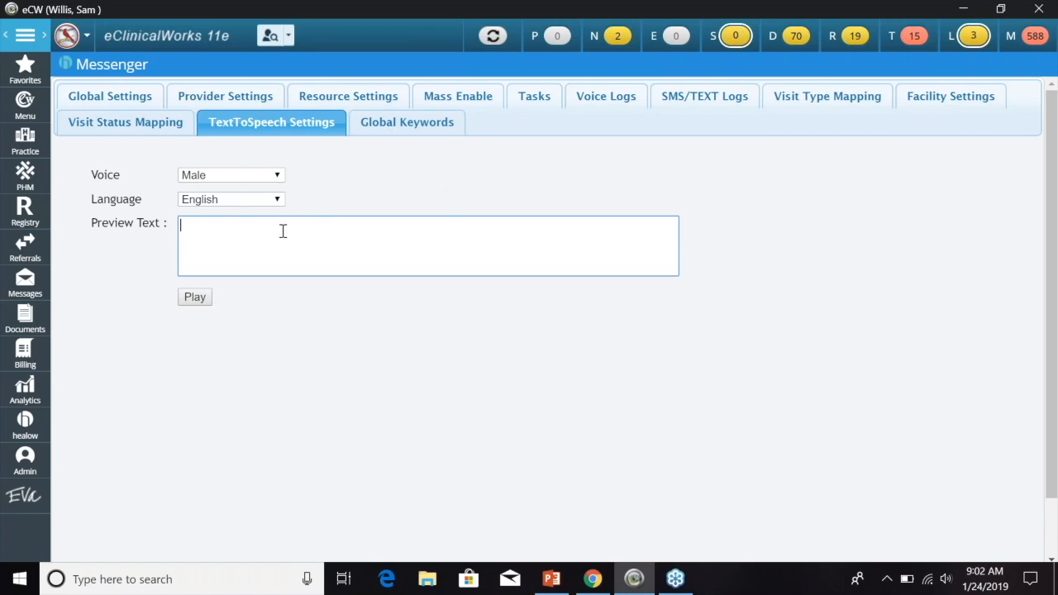
- Bring up the Global Keywords page and click into its blank Keyword and Value fields
left_click(409, 128)
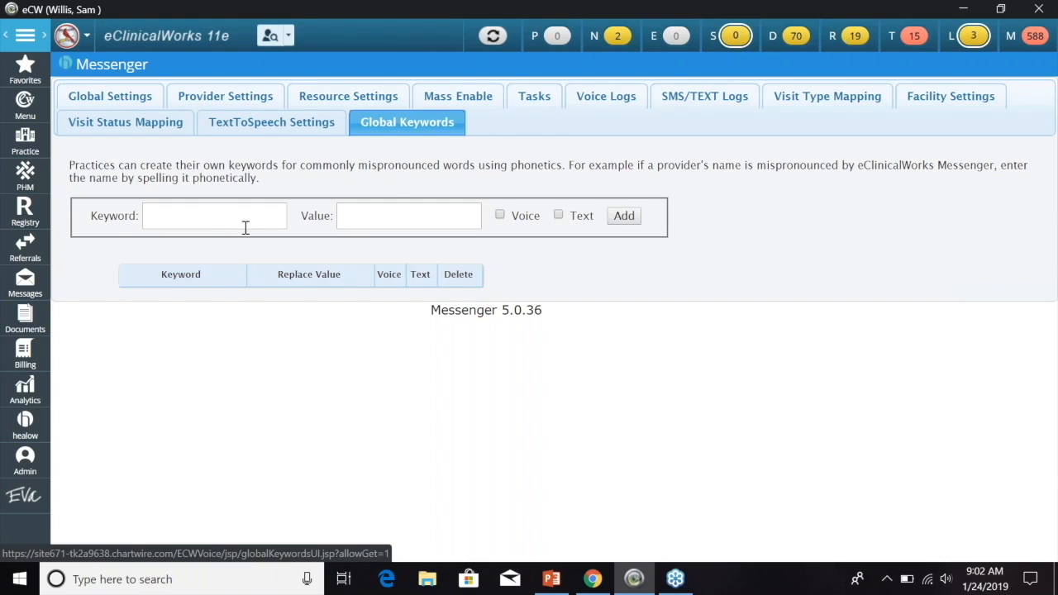
left_click(201, 219)
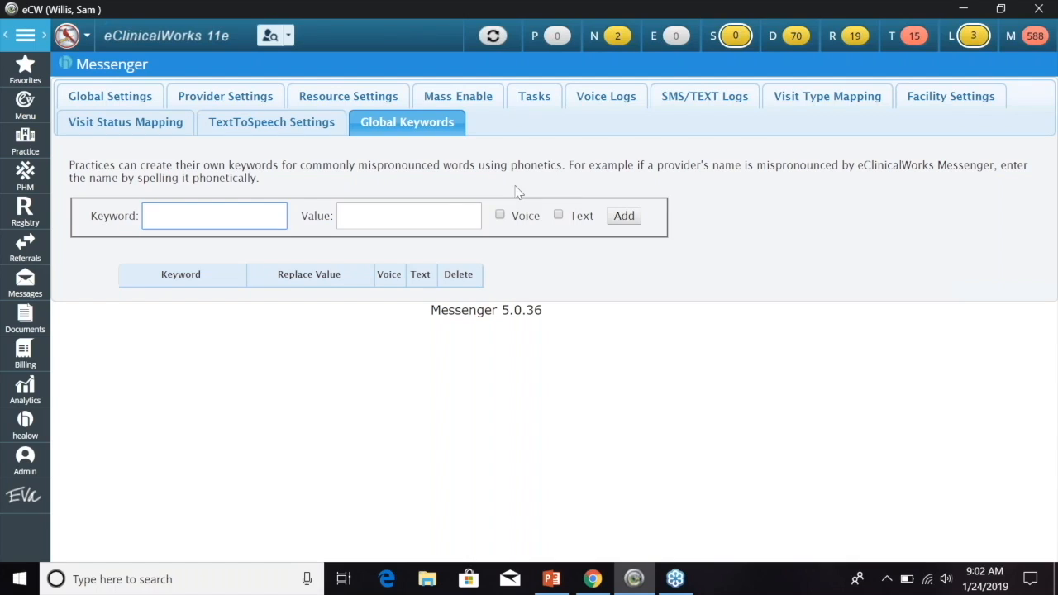
left_click(396, 215)
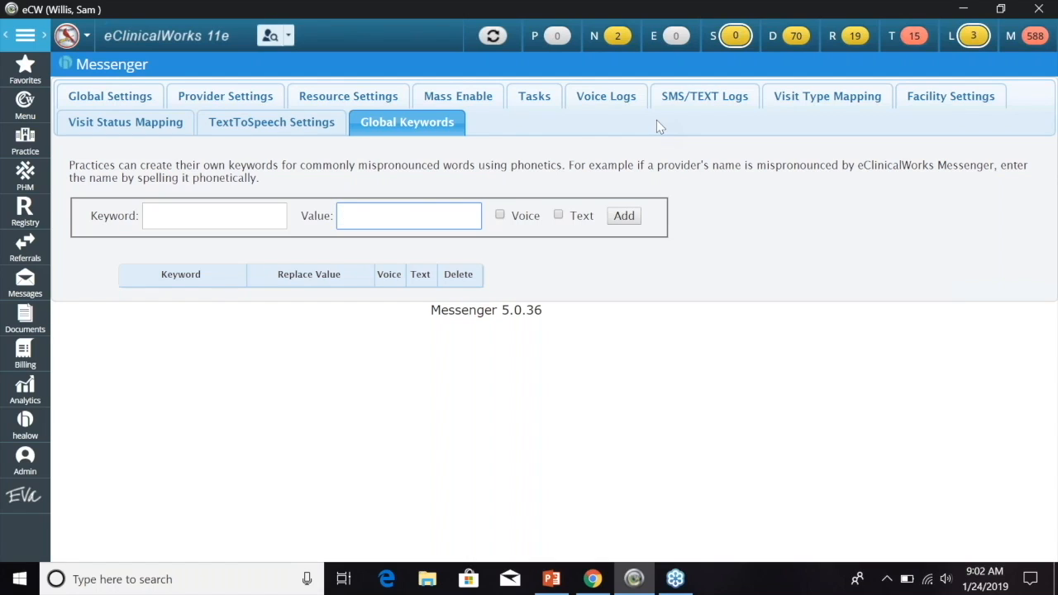
left_click(160, 39)
- Open Messenger Templates from Menu > EMR > Messenger, showing the 57 custom templates
left_click(24, 106)
left_click(203, 103)
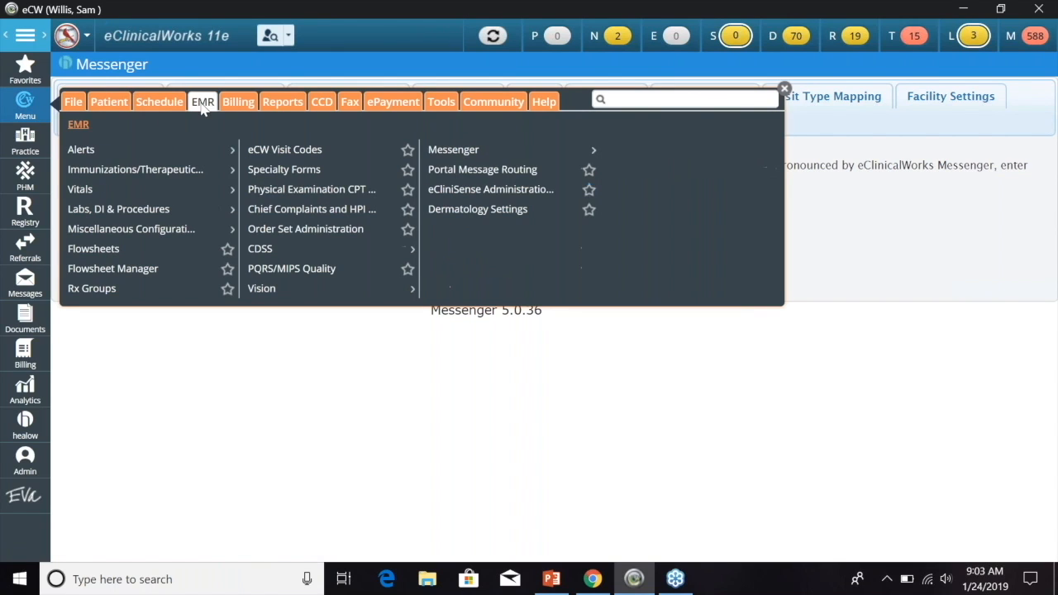
left_click(460, 153)
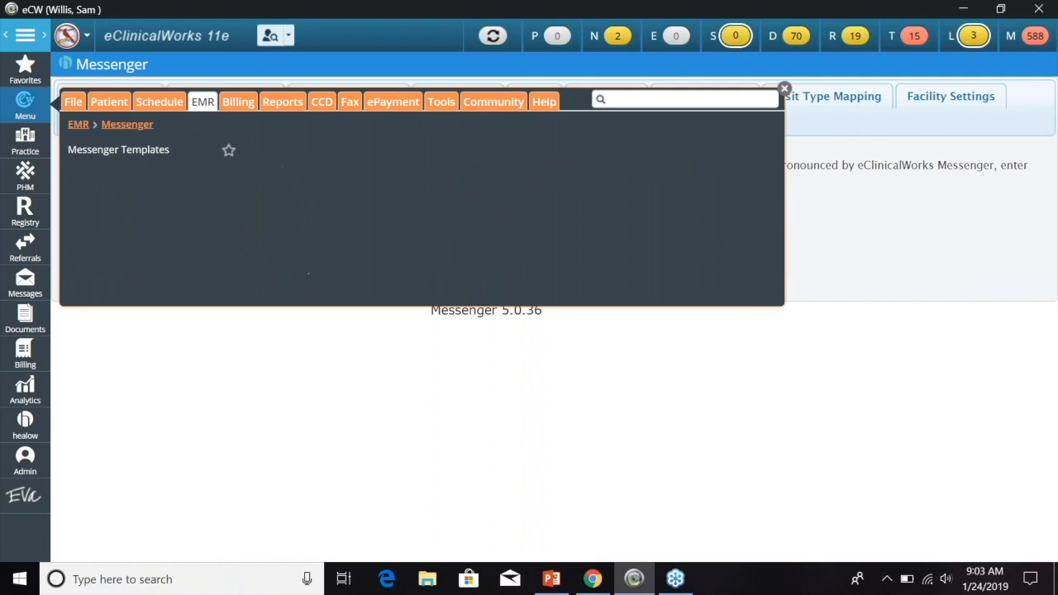
left_click(126, 152)
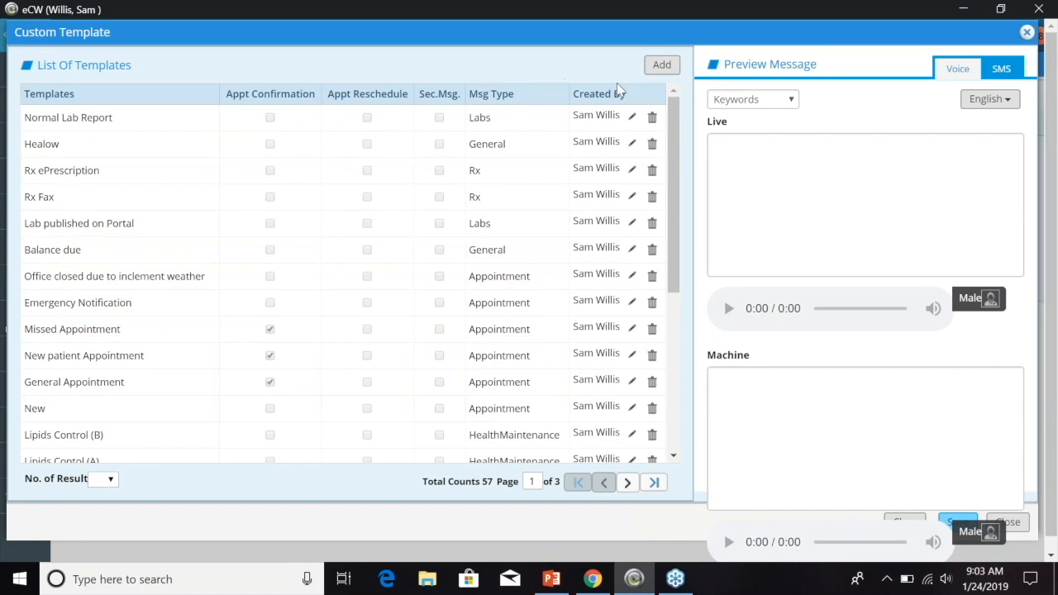
- Add and submit a template named 'Test' with Appt Confirmation checked and Msg Type Appointment
left_click(659, 66)
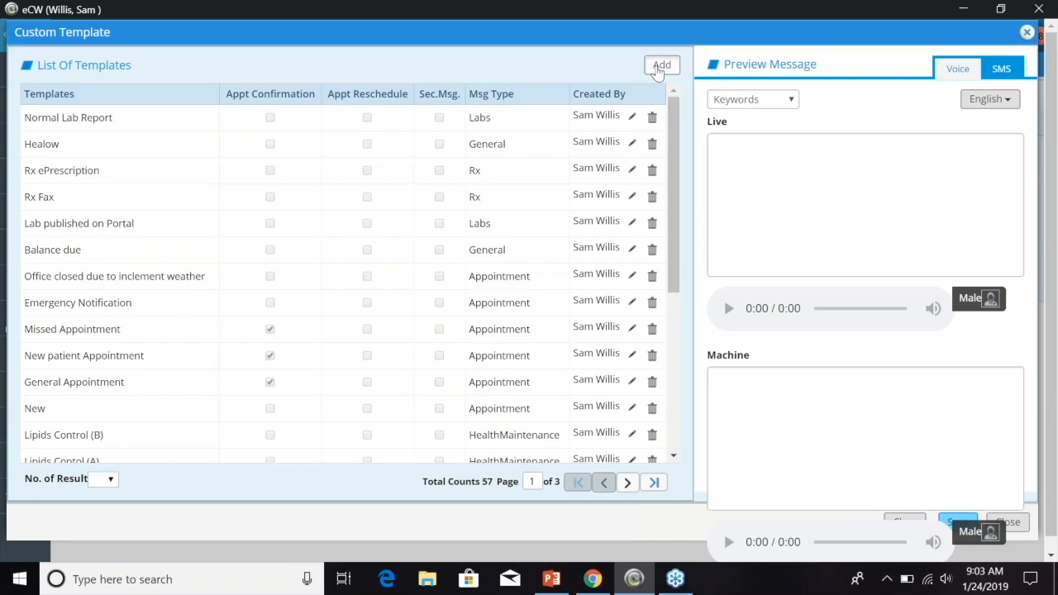
left_click(574, 110)
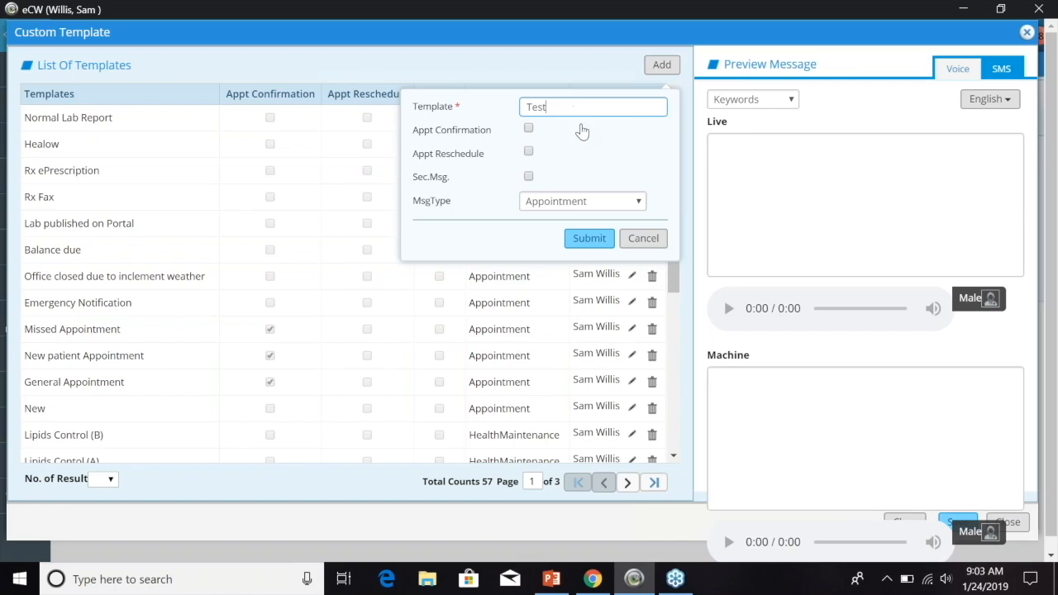
left_click(529, 129)
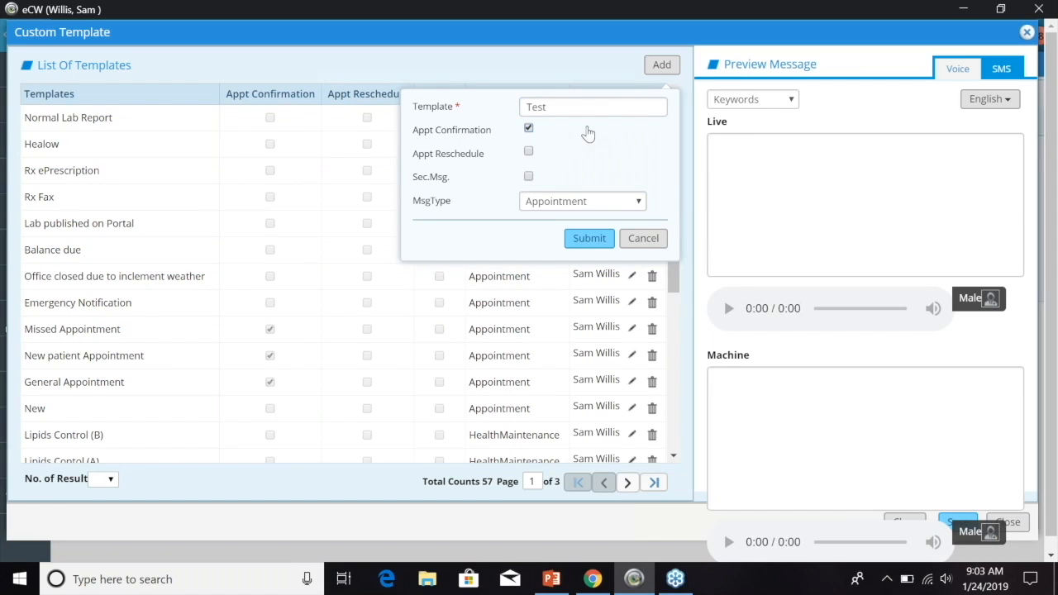
left_click(640, 203)
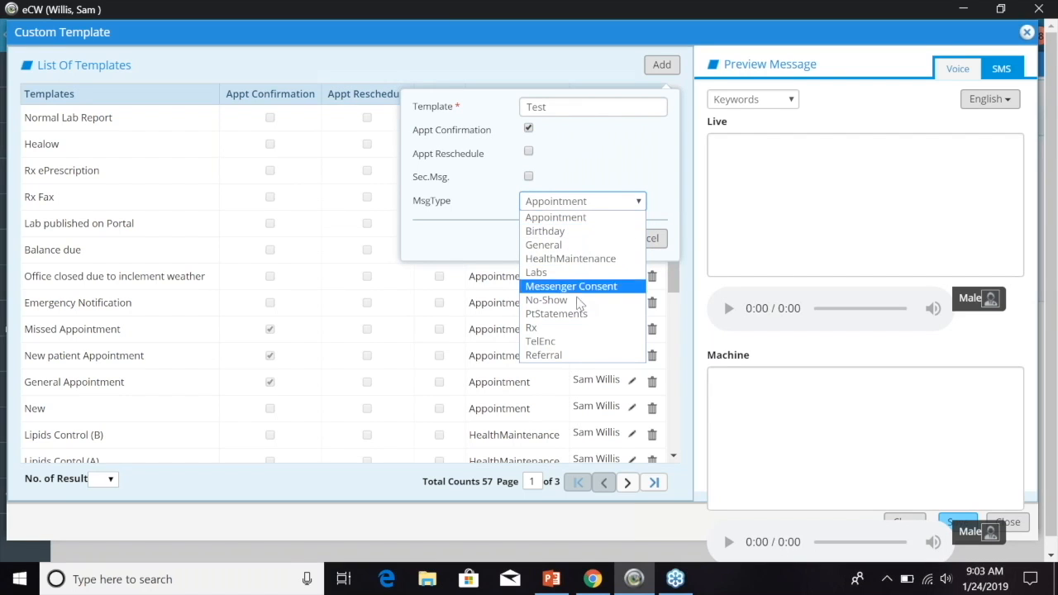
left_click(567, 220)
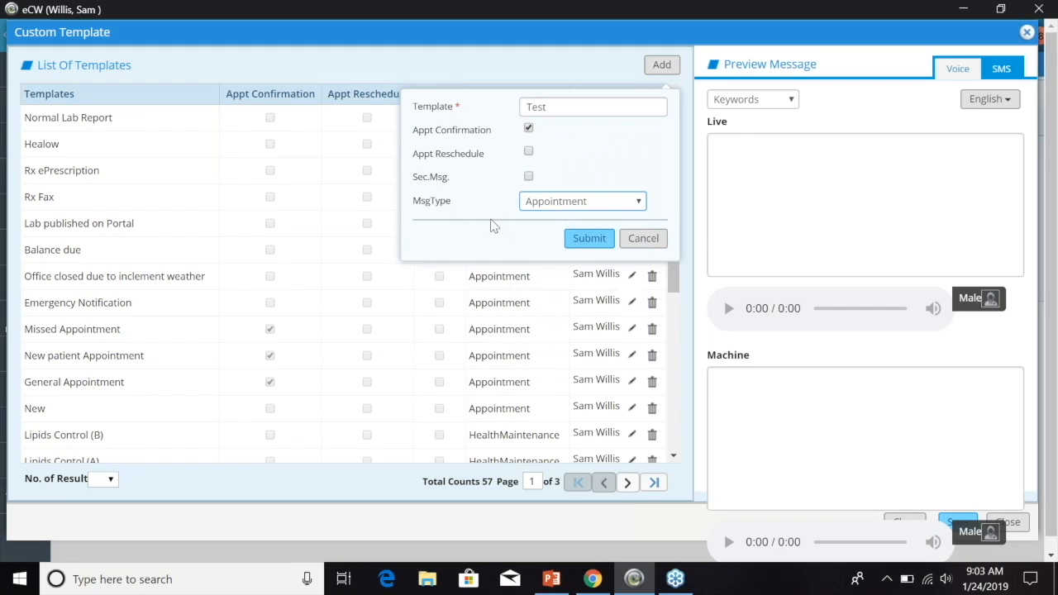
left_click(589, 238)
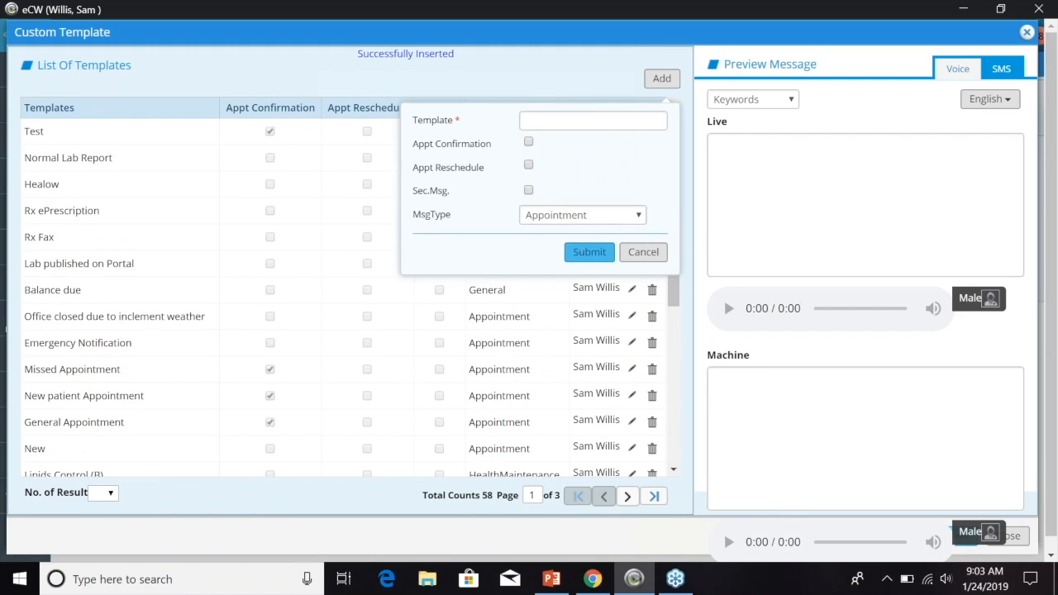
left_click(643, 251)
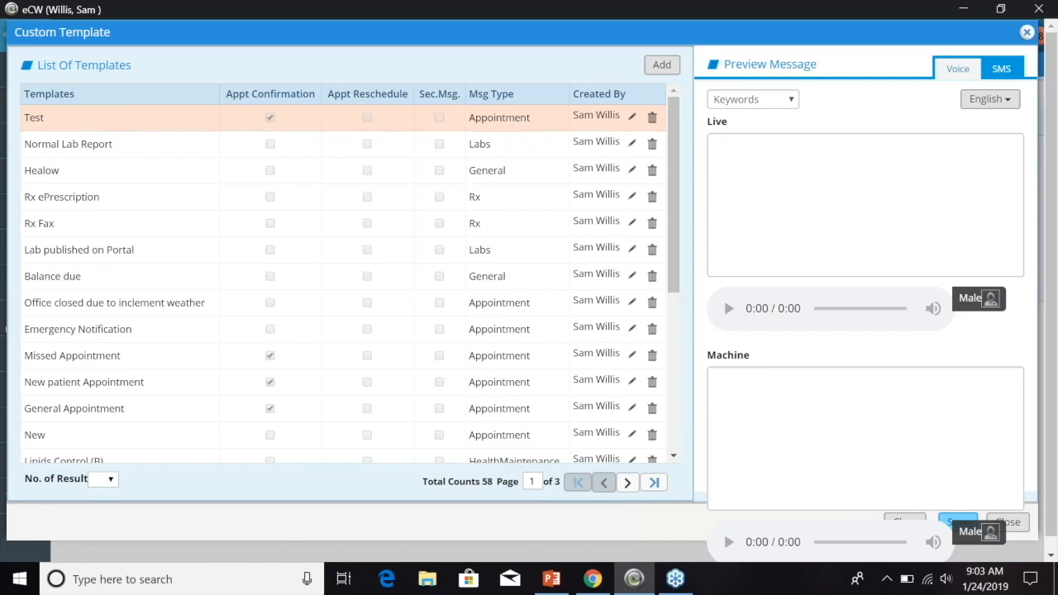
left_click(776, 153)
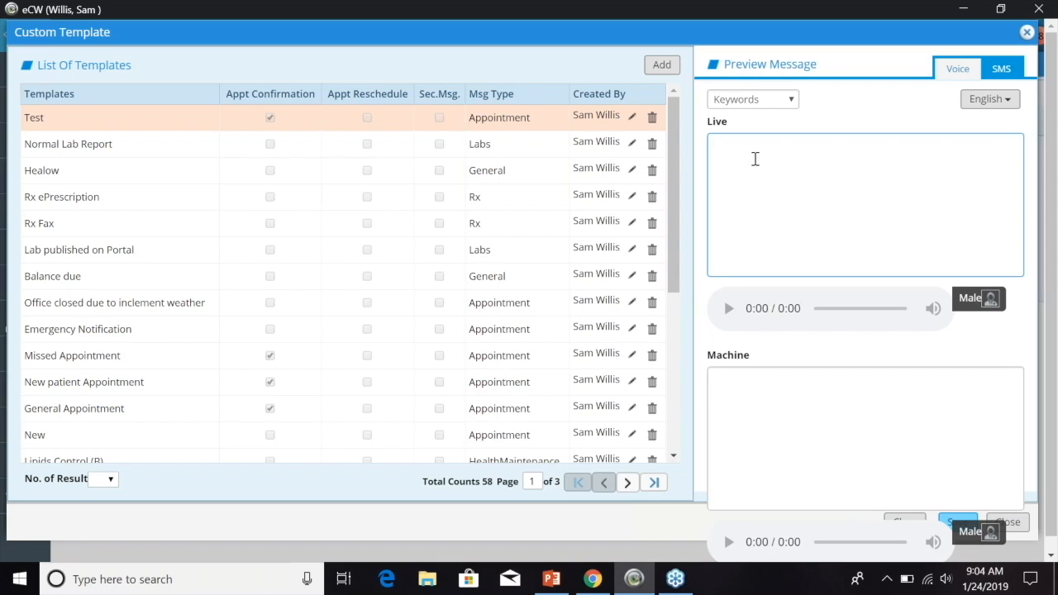
left_click(795, 106)
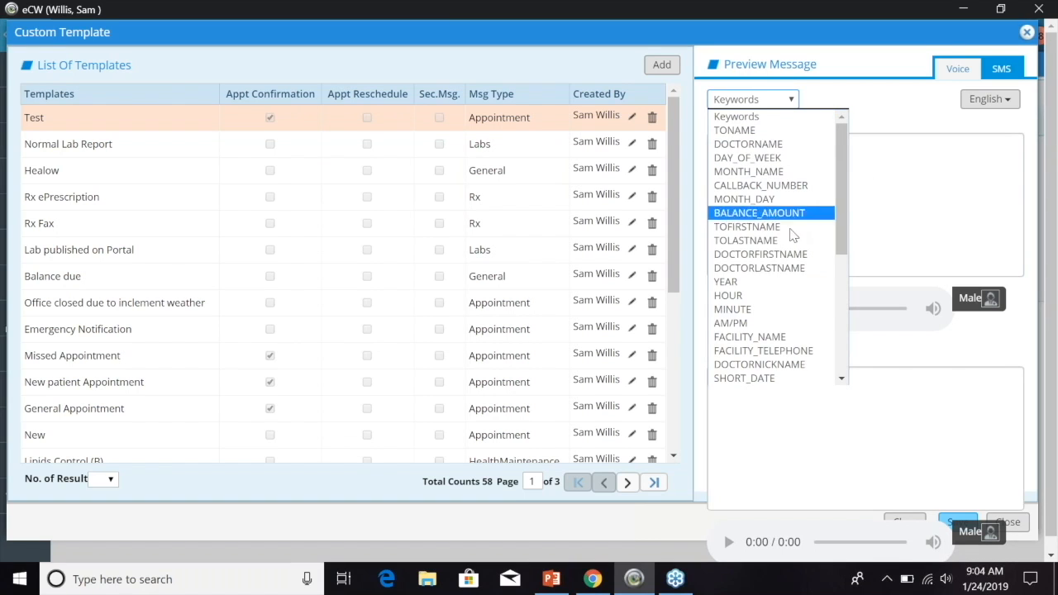
mouse_move(839, 212)
left_mouse_down()
mouse_move(841, 296)
mouse_move(841, 211)
left_mouse_up()
left_click(748, 131)
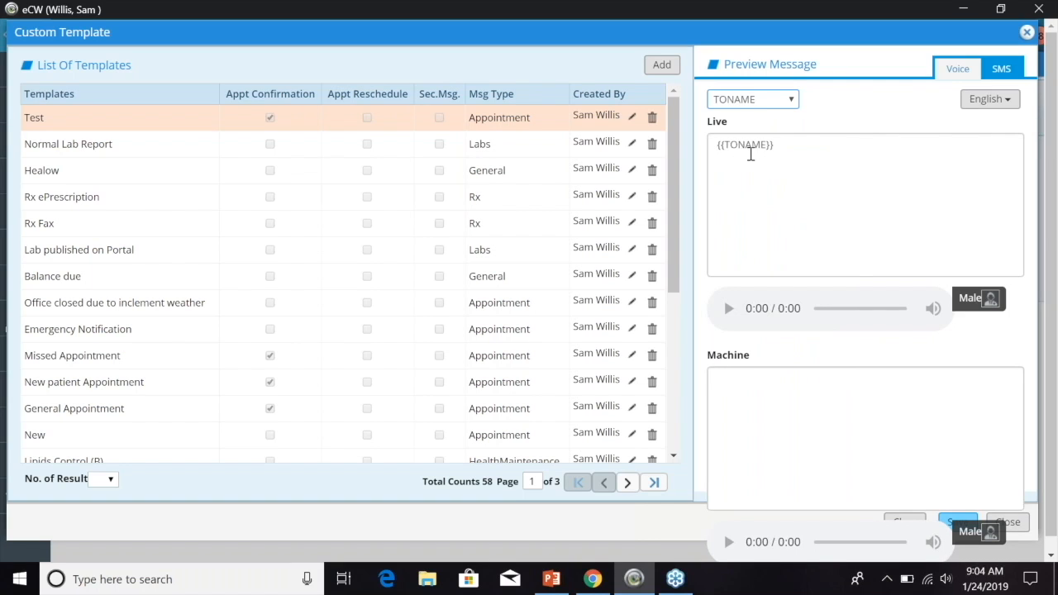
left_click(791, 101)
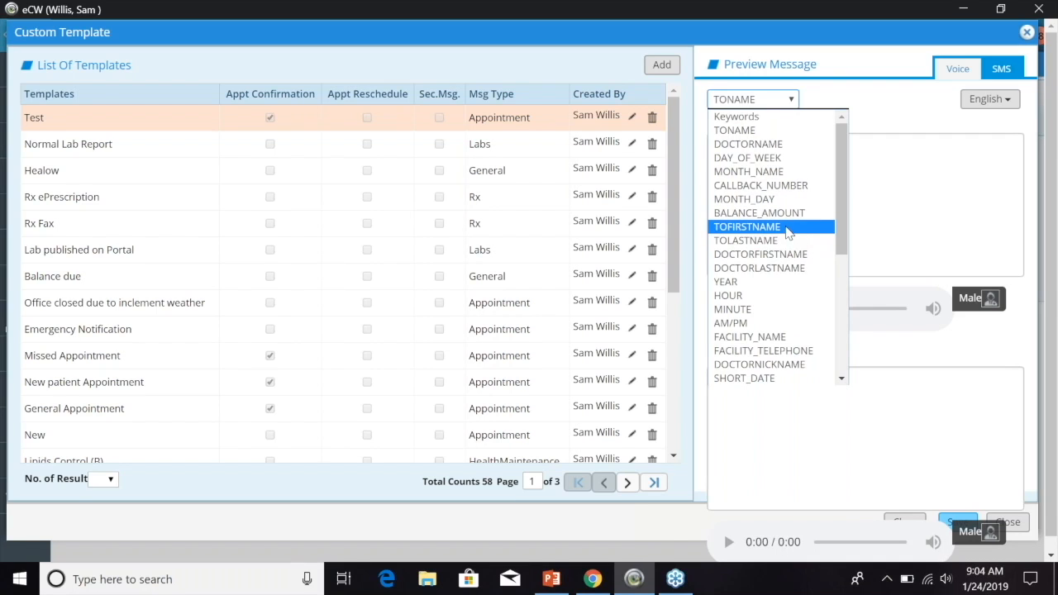
left_click(767, 158)
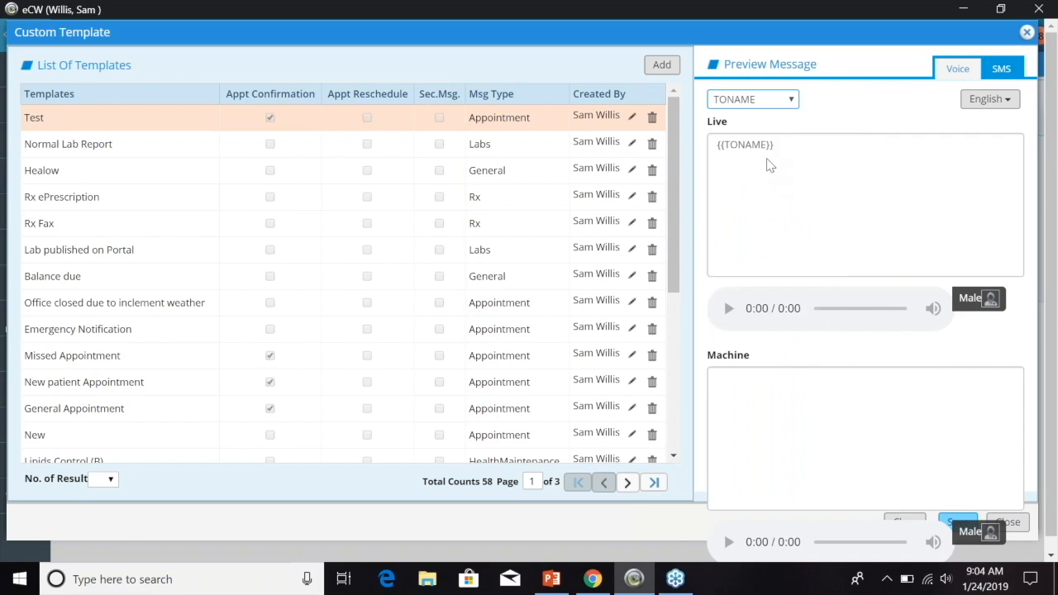
left_click(791, 99)
left_click(770, 143)
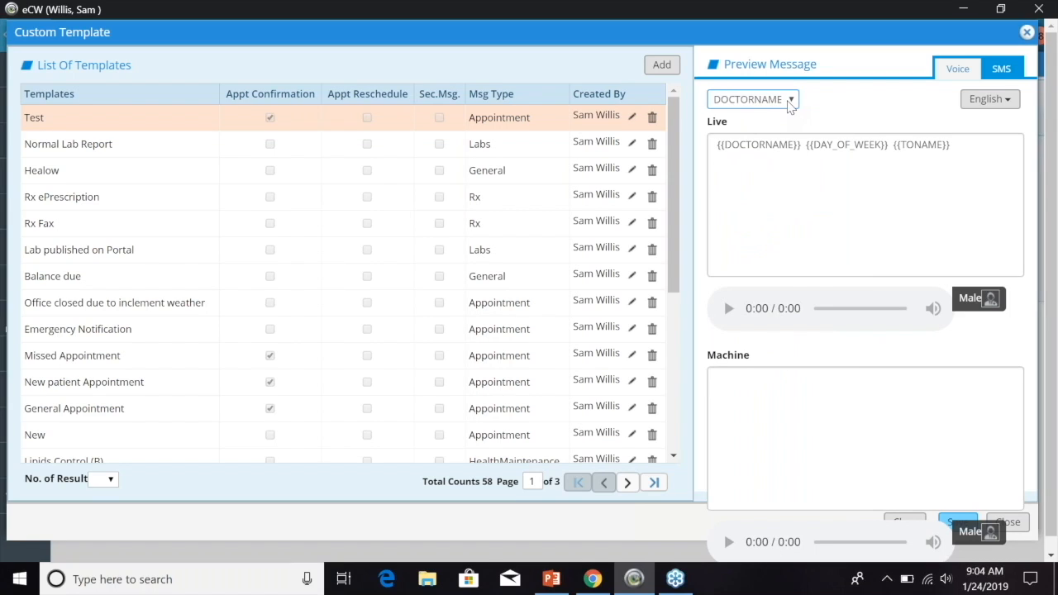
left_click_drag(959, 146, 705, 157)
key("BackSpace")
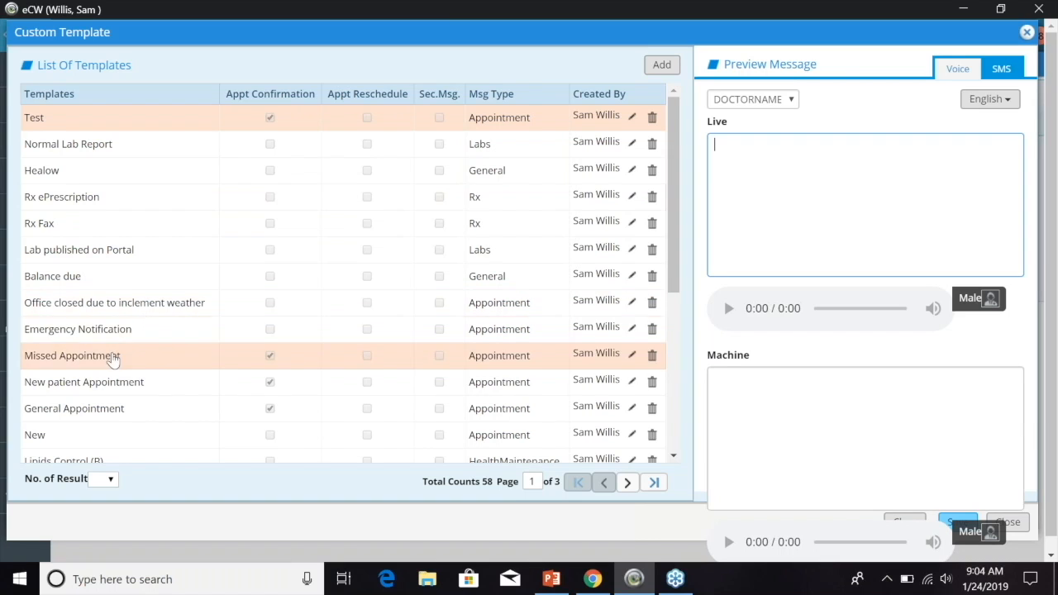
- Select the General Appointment template and switch its preview to the SMS version
left_click(102, 406)
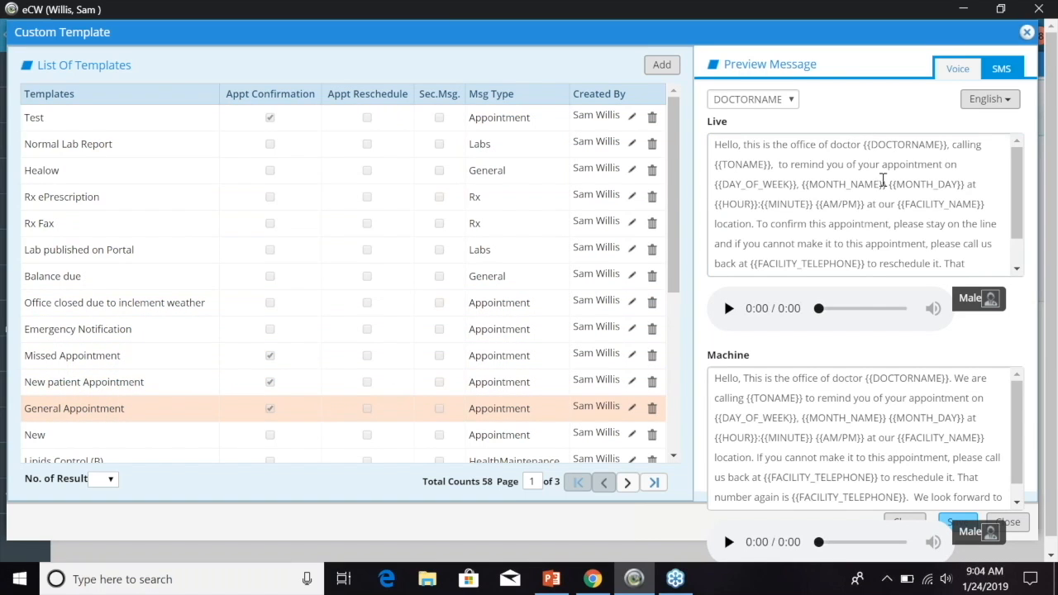
mouse_move(1018, 171)
left_mouse_down()
mouse_move(1031, 210)
mouse_move(1015, 162)
left_mouse_up()
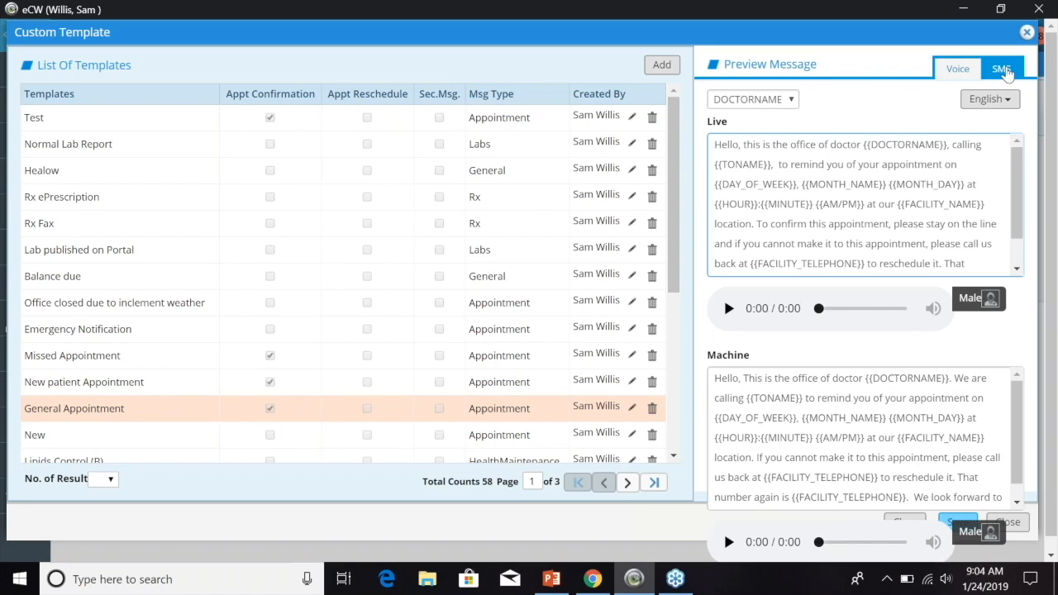
left_click(1005, 71)
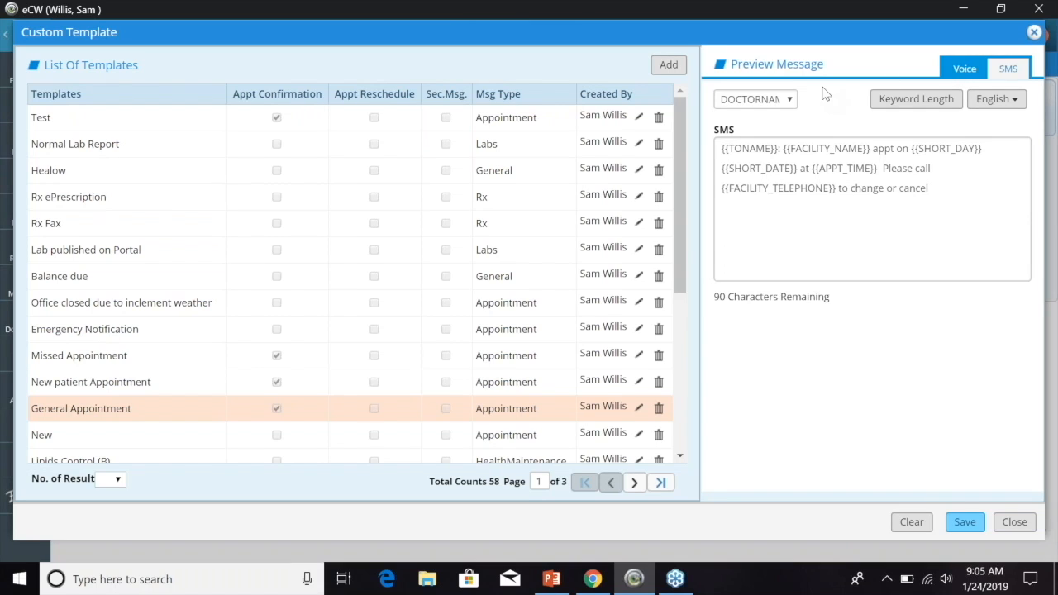
- Review the SMS keyword lengths, edit TONAME's length, discard changes, and close the Custom Template editor
left_click(930, 110)
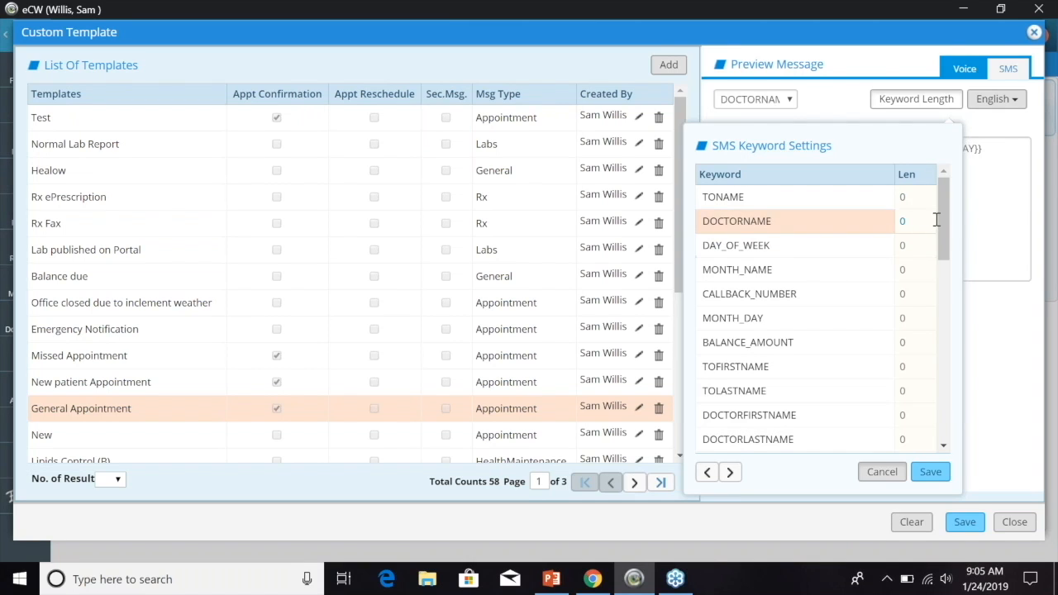
mouse_move(942, 224)
left_mouse_down()
mouse_move(947, 235)
mouse_move(941, 213)
left_mouse_up()
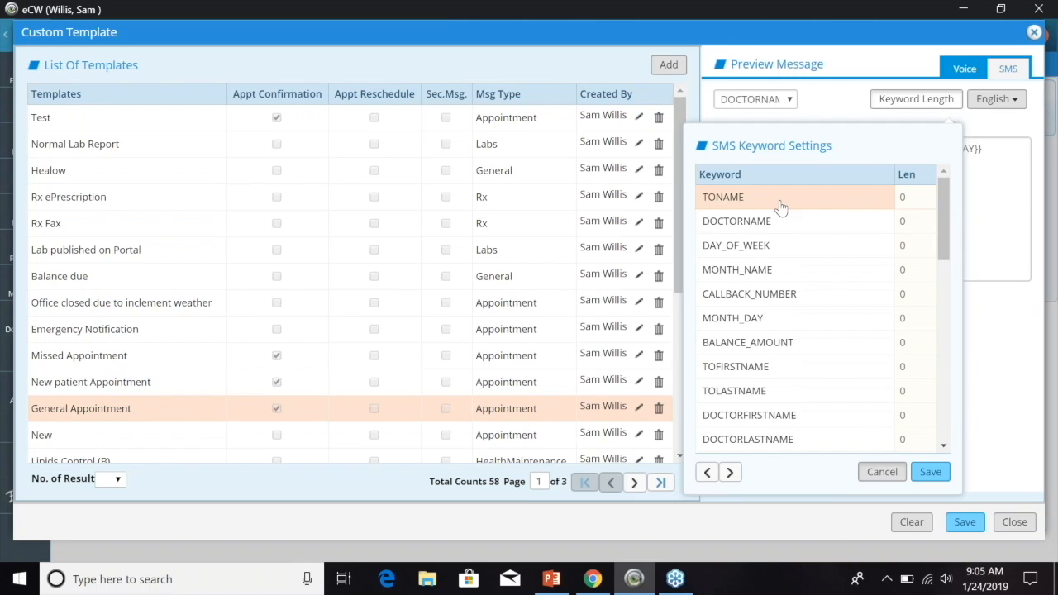
left_click_drag(946, 235, 918, 199)
left_click(918, 199)
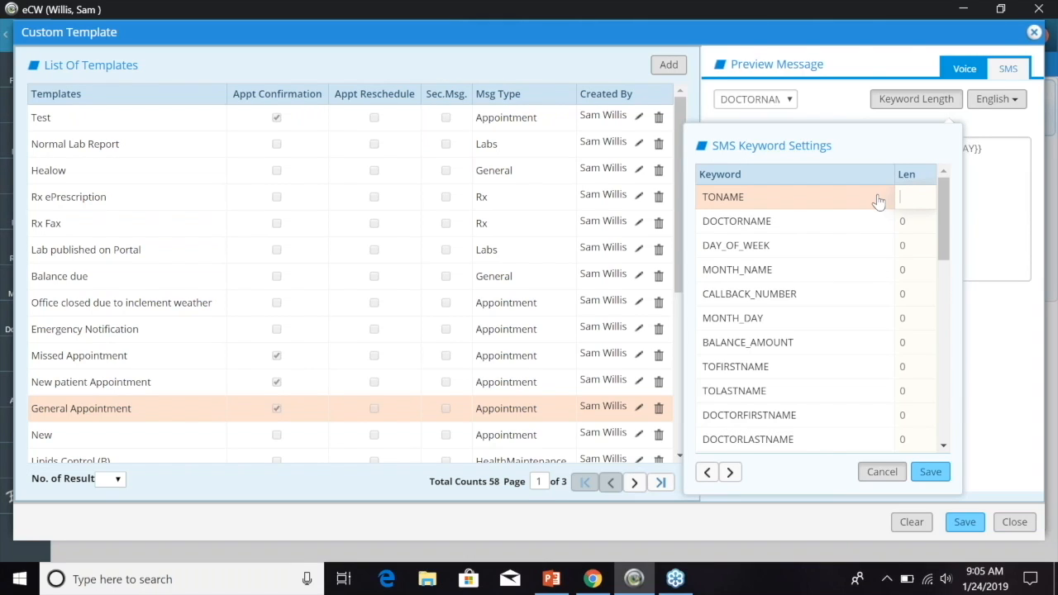
left_click_drag(946, 253, 946, 271)
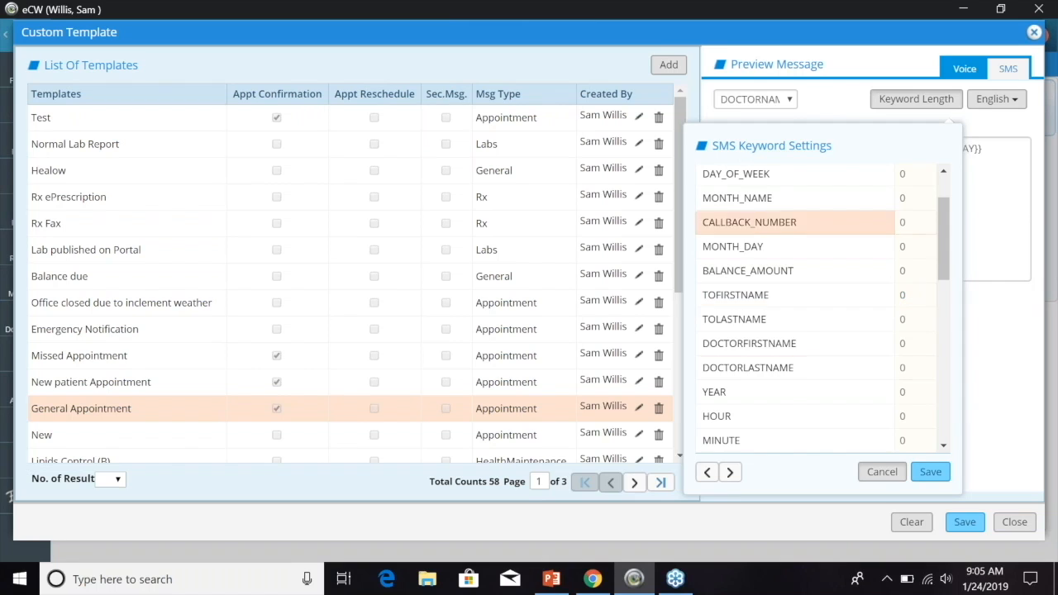
left_click_drag(942, 224, 942, 192)
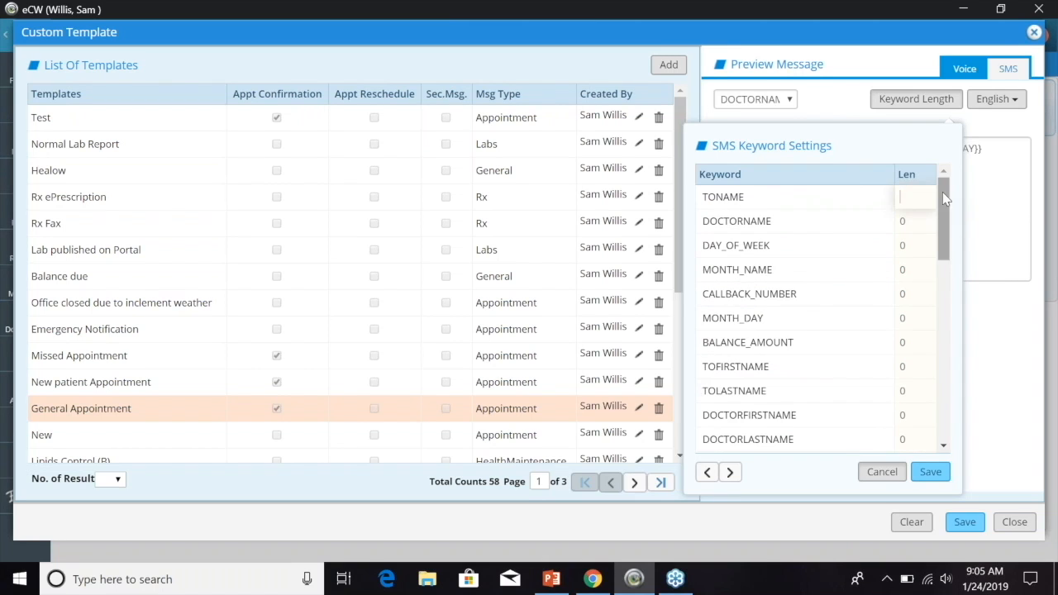
left_click(892, 472)
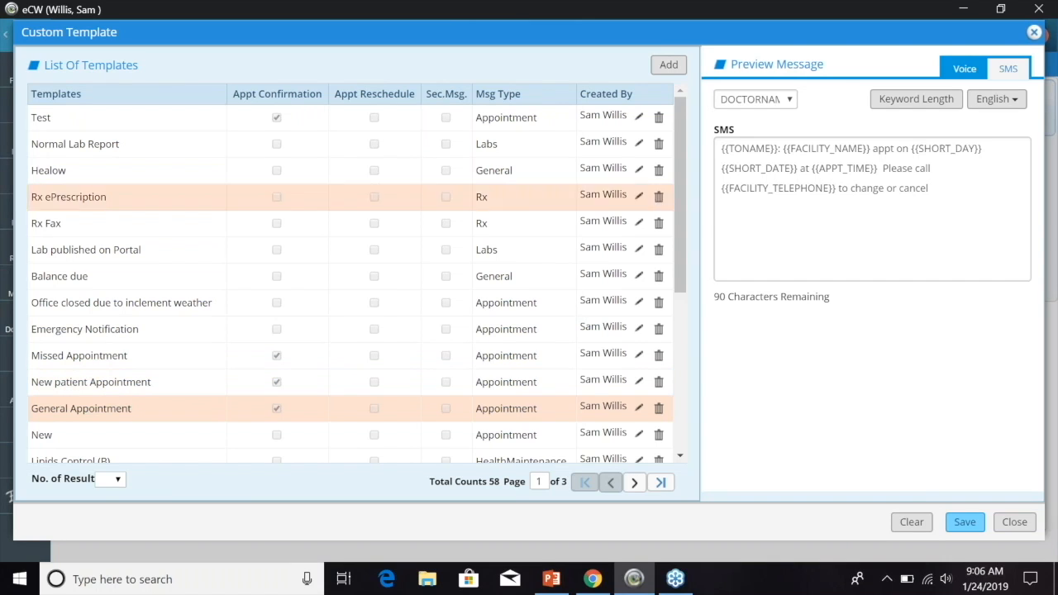
left_click(1034, 33)
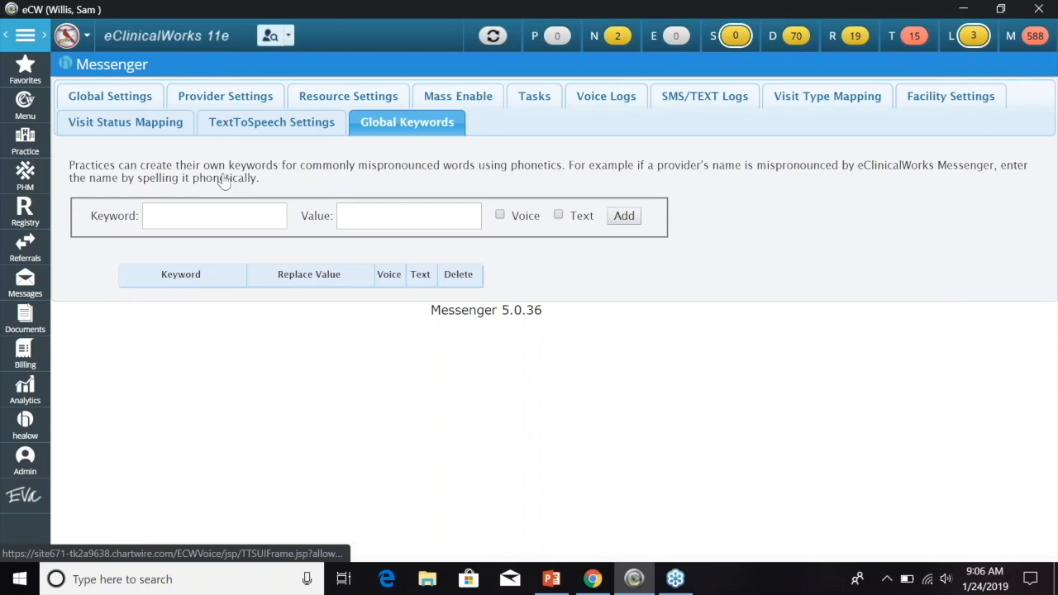
- Search patients by last name and select the matching patient from the results
type("thomas")
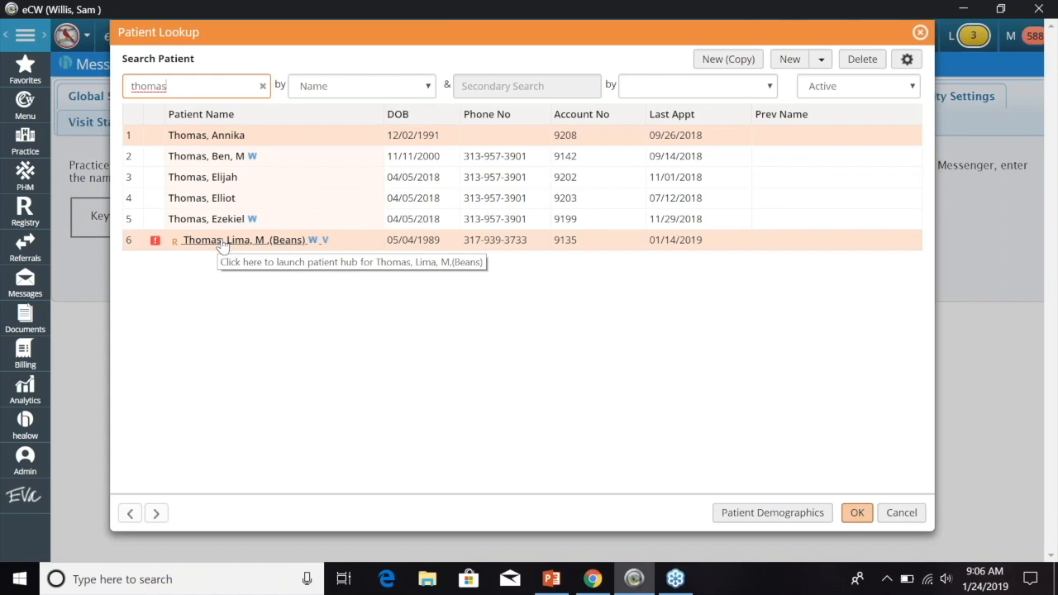
left_click(420, 243)
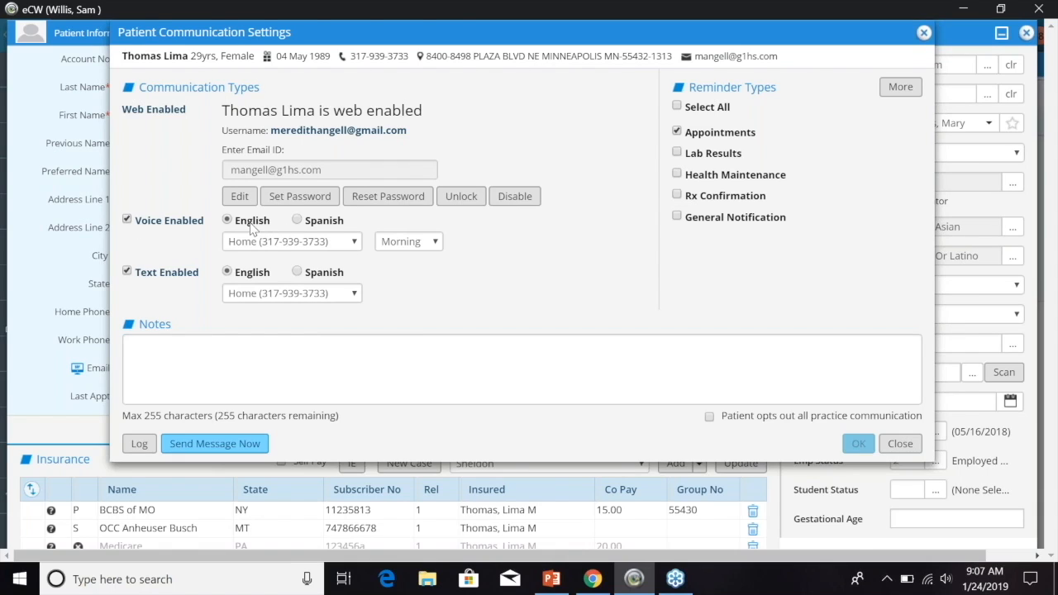
- Review voice phone, call time and text phone, keeping Home and Morning, then close the settings
left_click(356, 243)
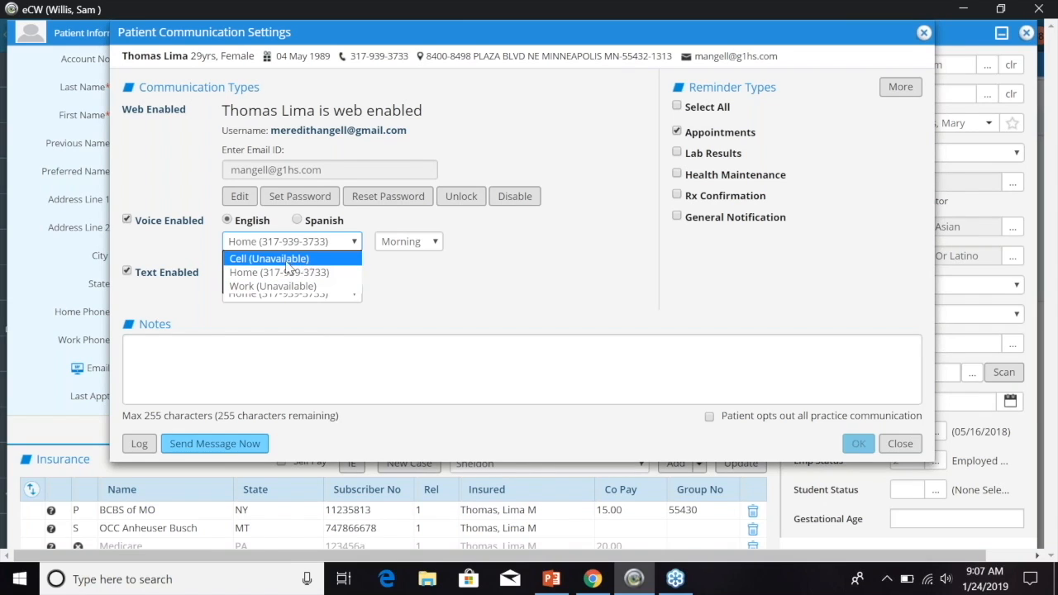
left_click(418, 277)
left_click(435, 247)
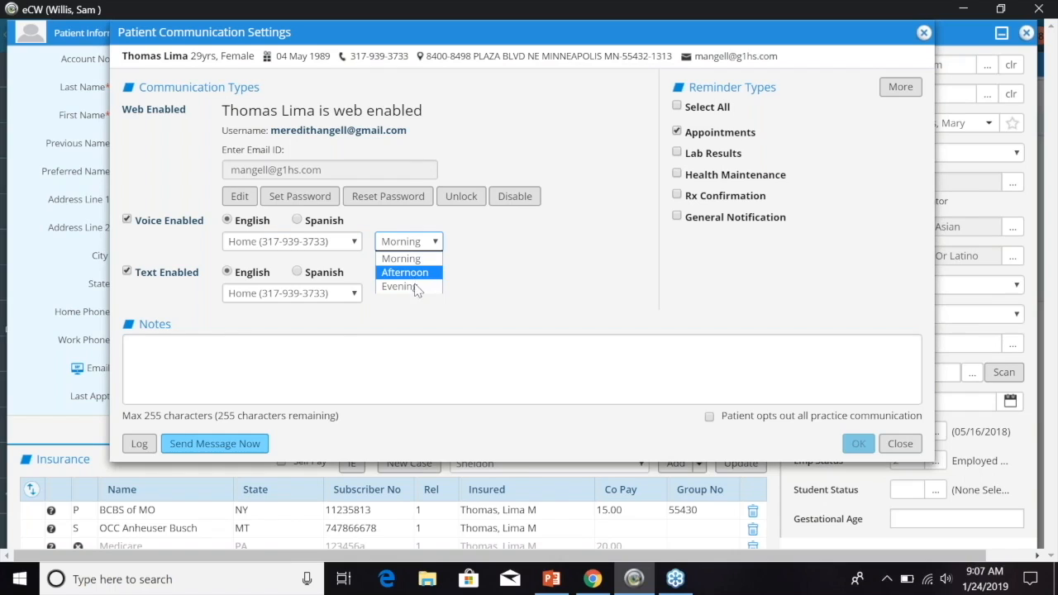
left_click(474, 262)
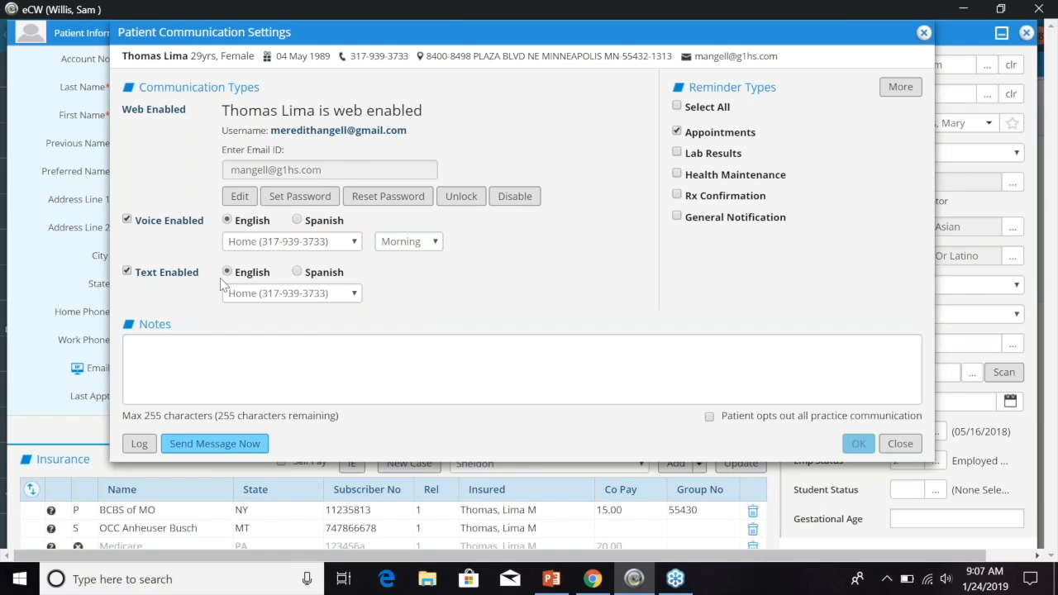
left_click(355, 297)
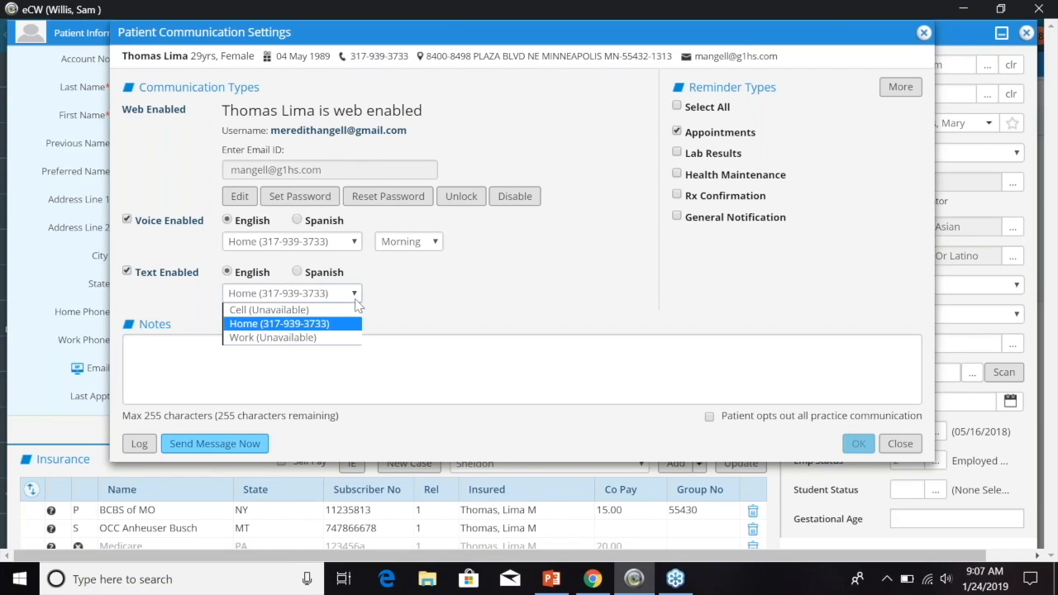
left_click(441, 291)
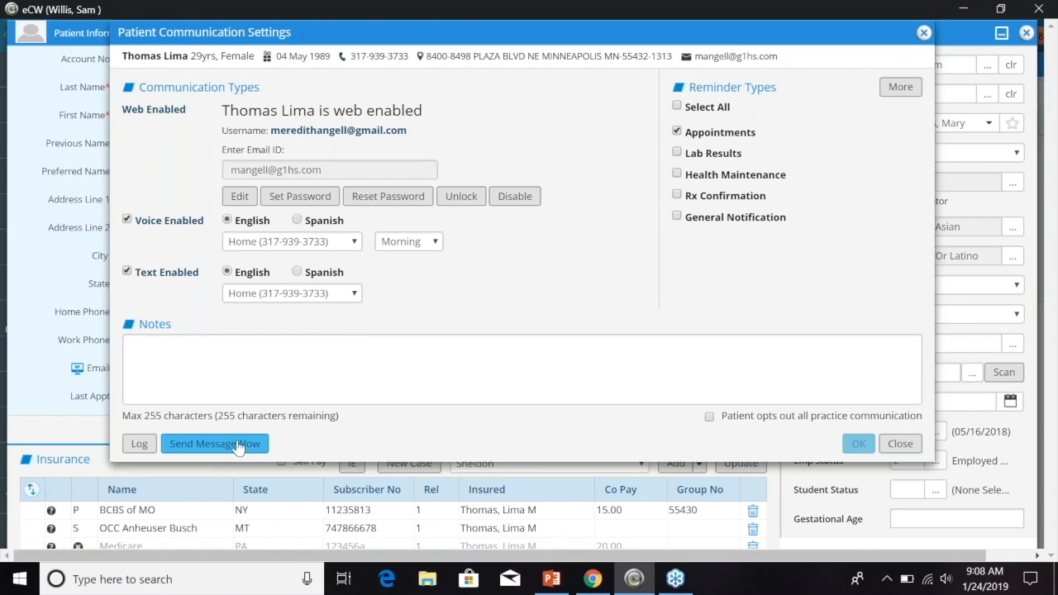
left_click(925, 34)
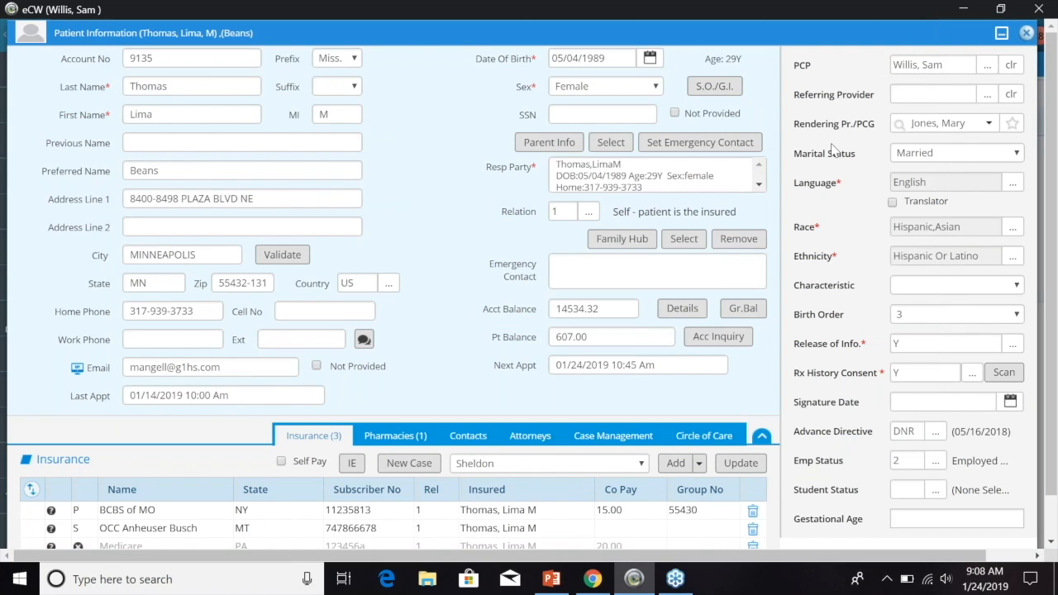
- Close Patient Information, check Messenger Configuration from the Patient Hub, then list the Messenger actions again
left_click(1026, 33)
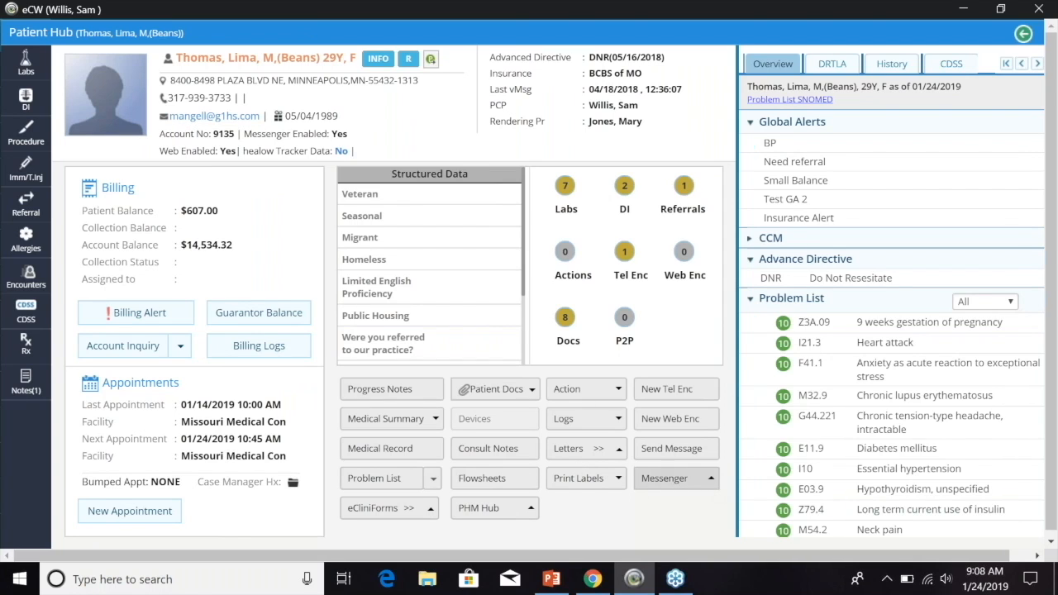
left_click(712, 482)
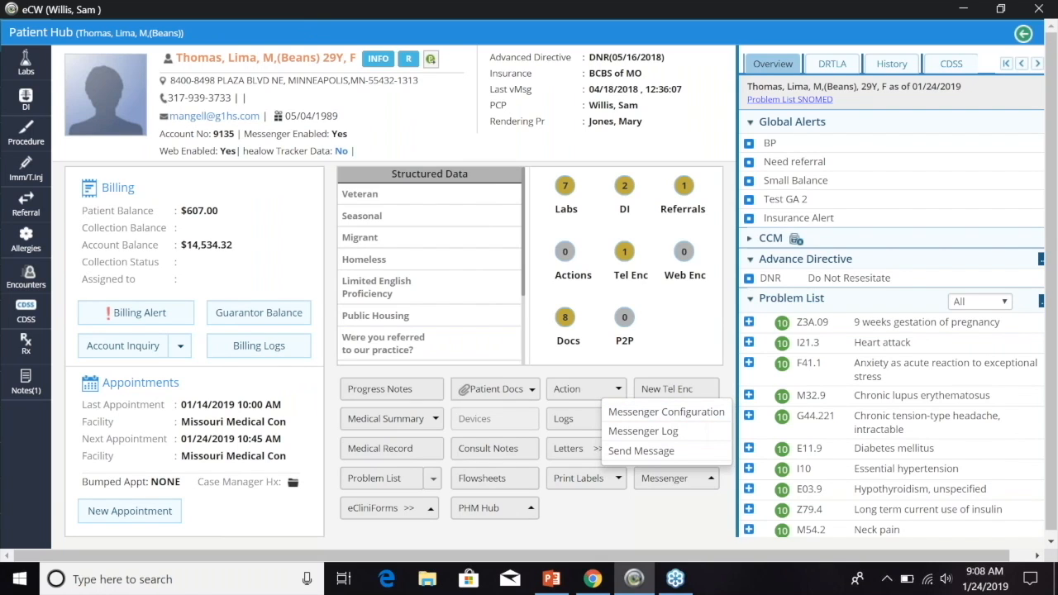
left_click(666, 412)
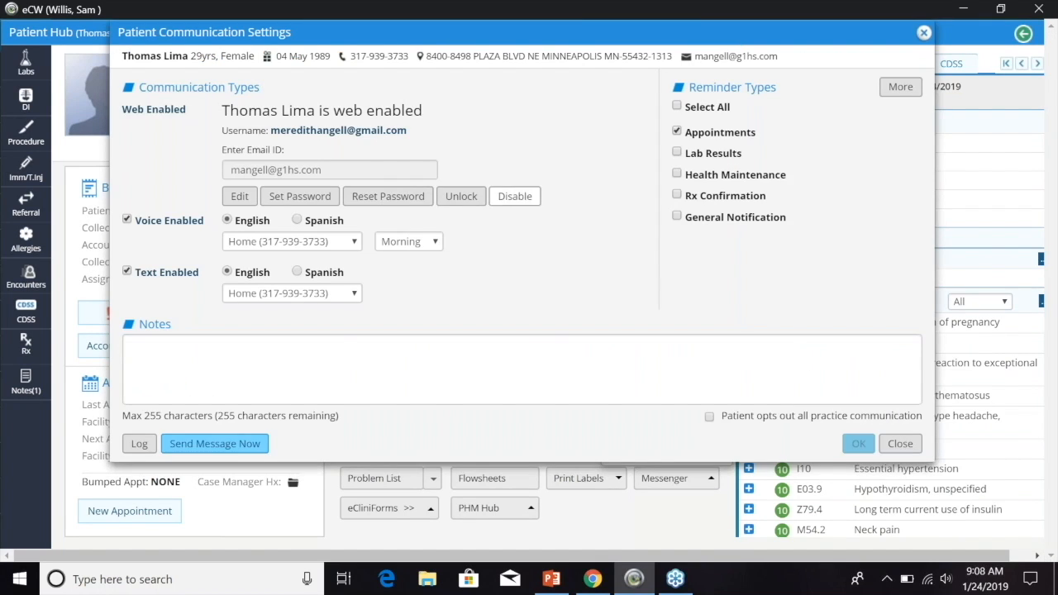
left_click(924, 35)
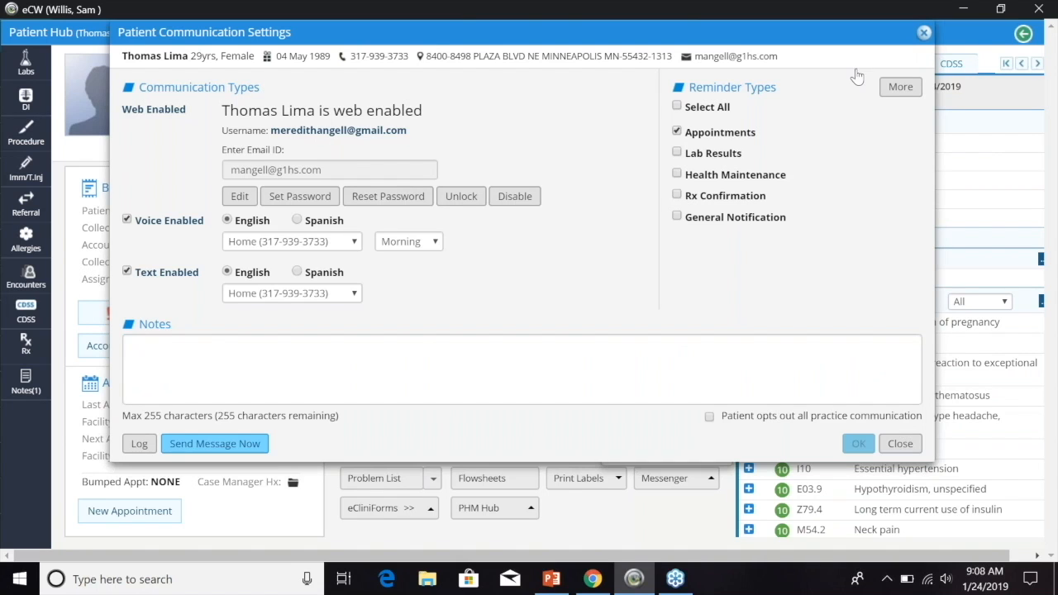
left_click(712, 479)
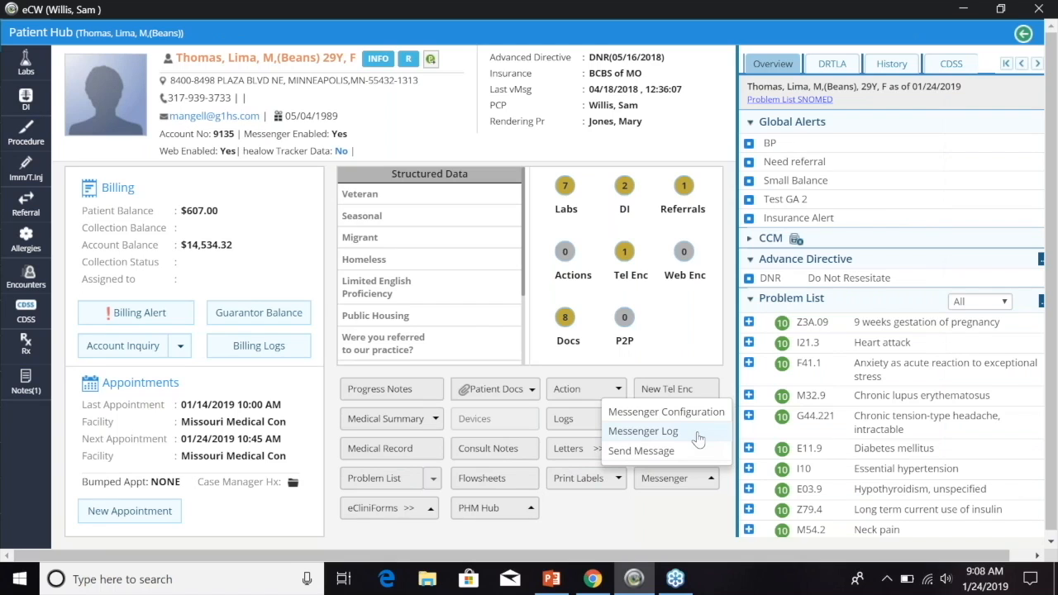
left_click(643, 430)
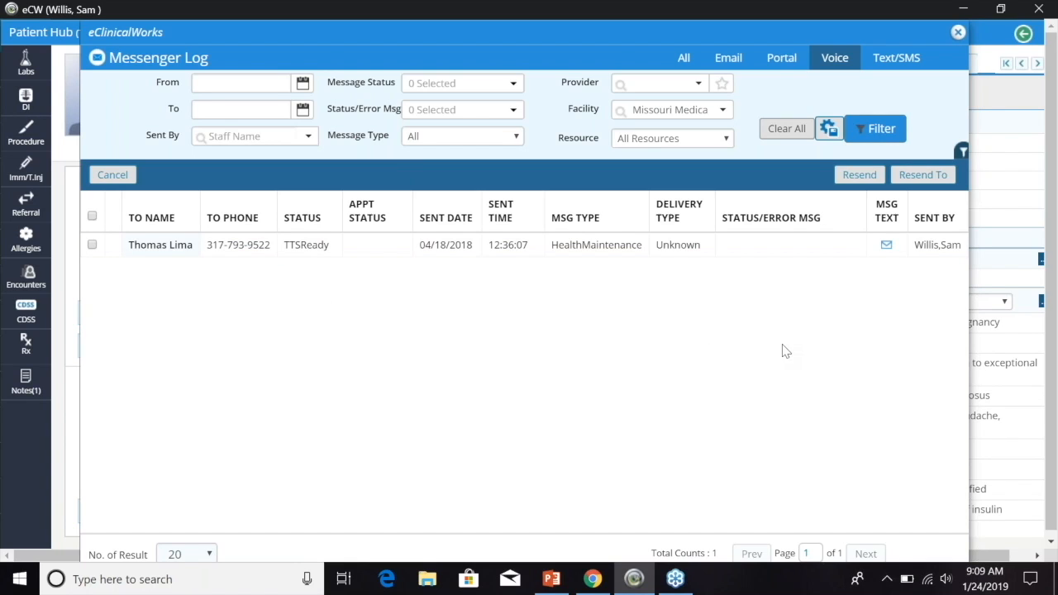
mouse_move(885, 252)
left_click(957, 34)
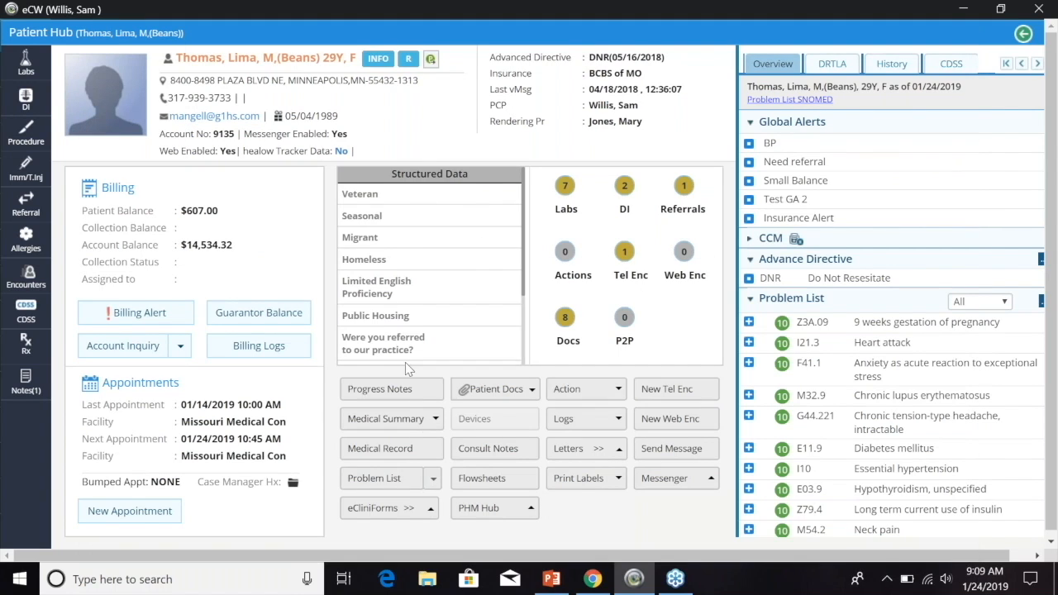
left_click(713, 491)
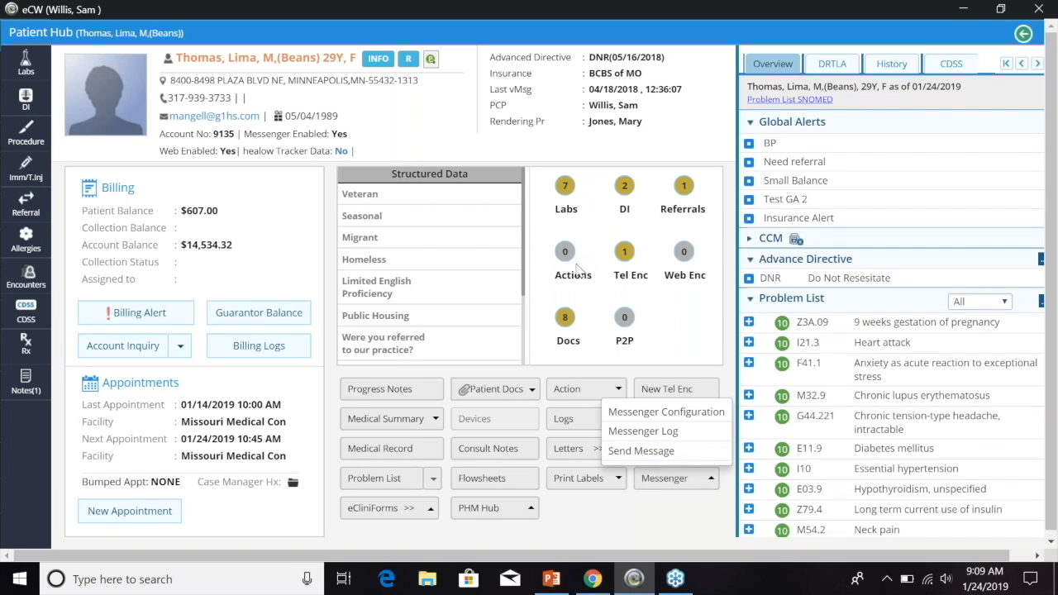
- Preview the Missed Appointment SMS template in Send Message, then close the window without sending
left_click(645, 452)
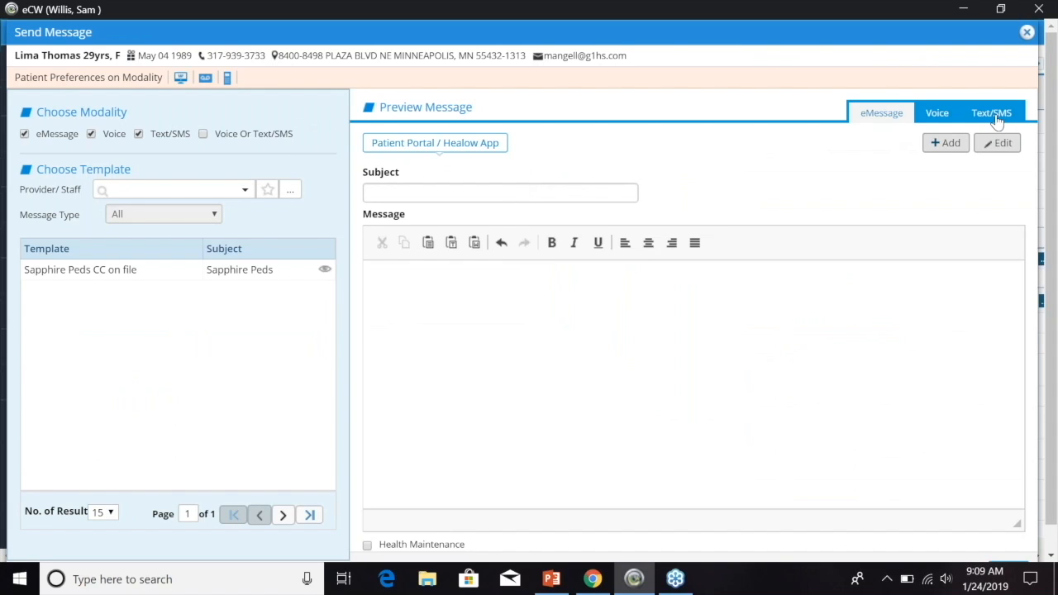
left_click(995, 115)
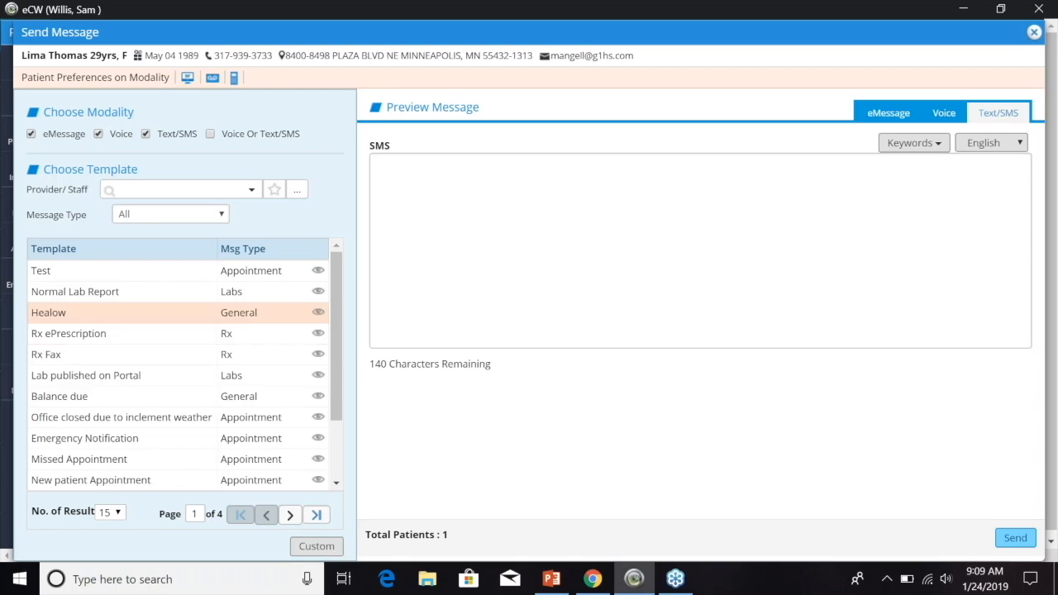
left_click(110, 461)
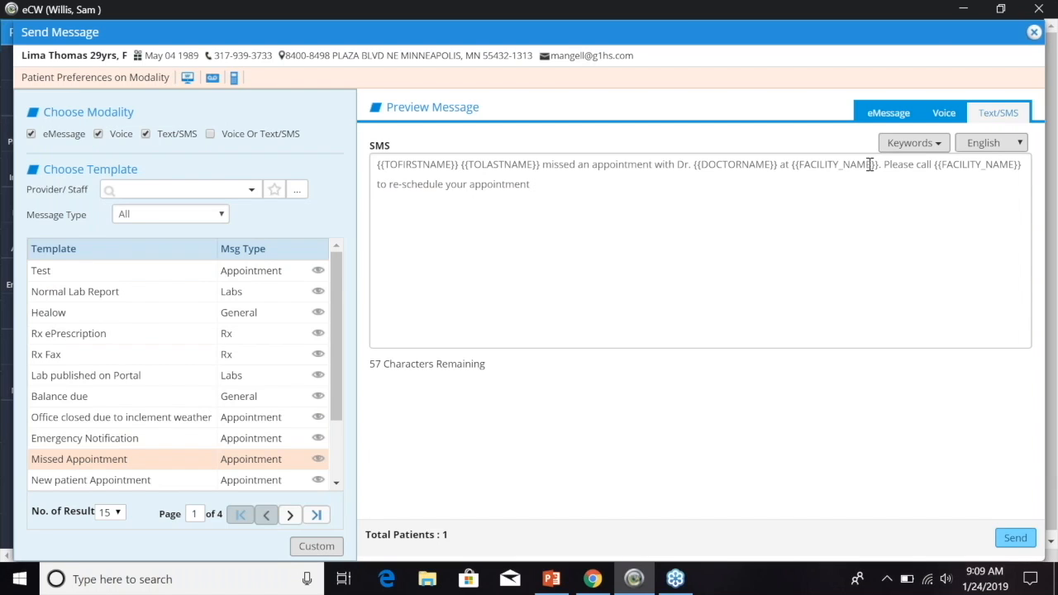
left_click(1033, 35)
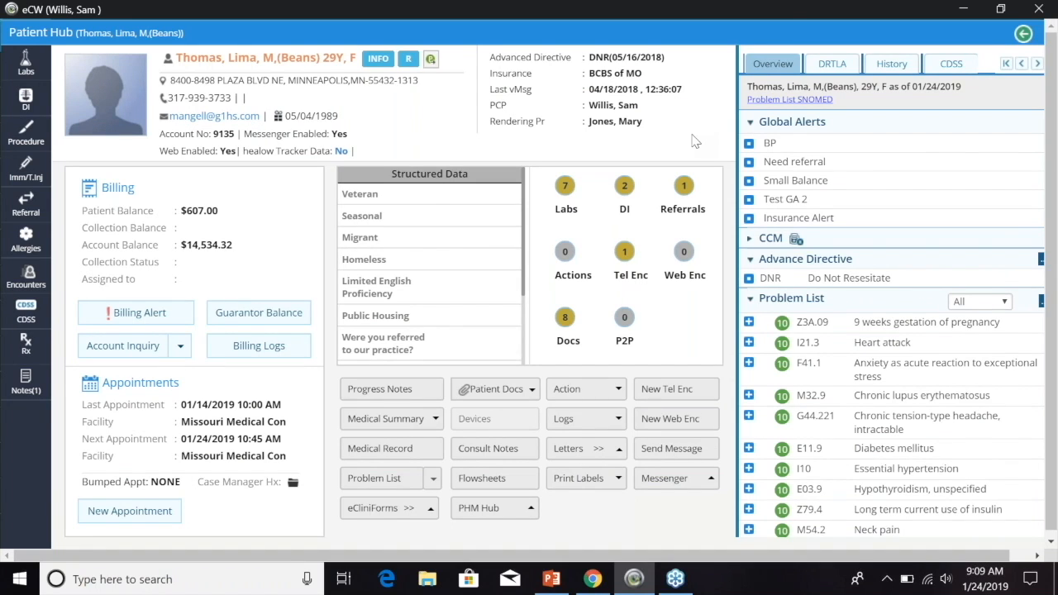
- Close the Patient Hub, open healow Messenger Campaigns, and scroll the 47 campaign cards
left_click(1023, 34)
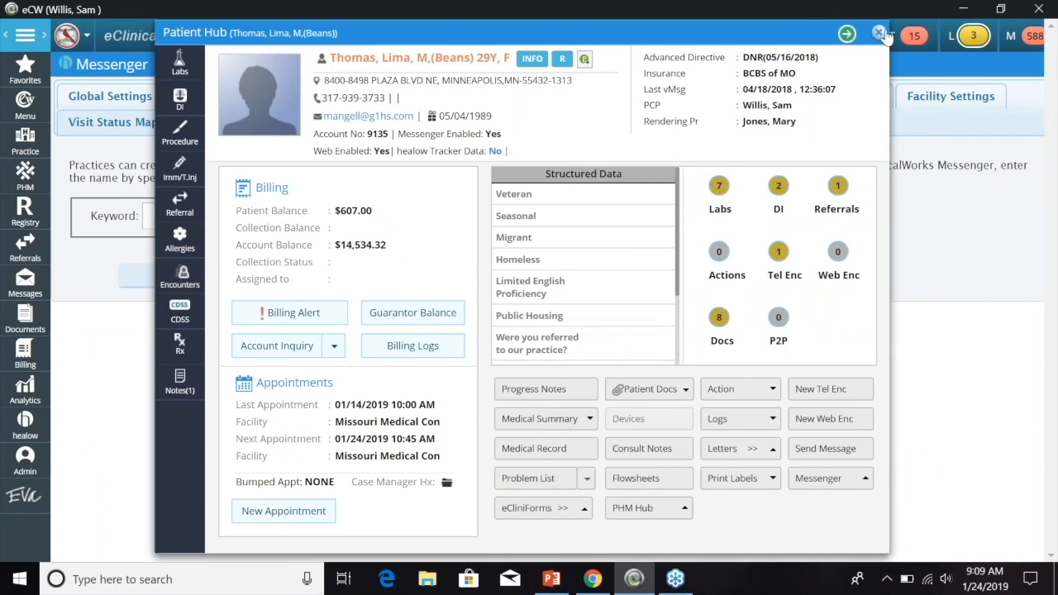
left_click(879, 33)
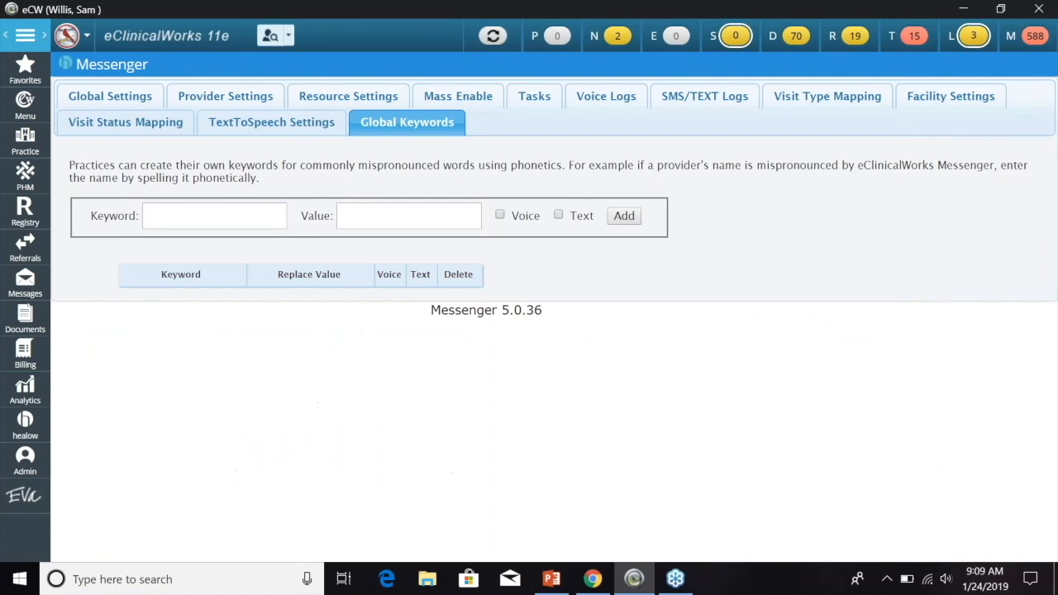
left_click(25, 427)
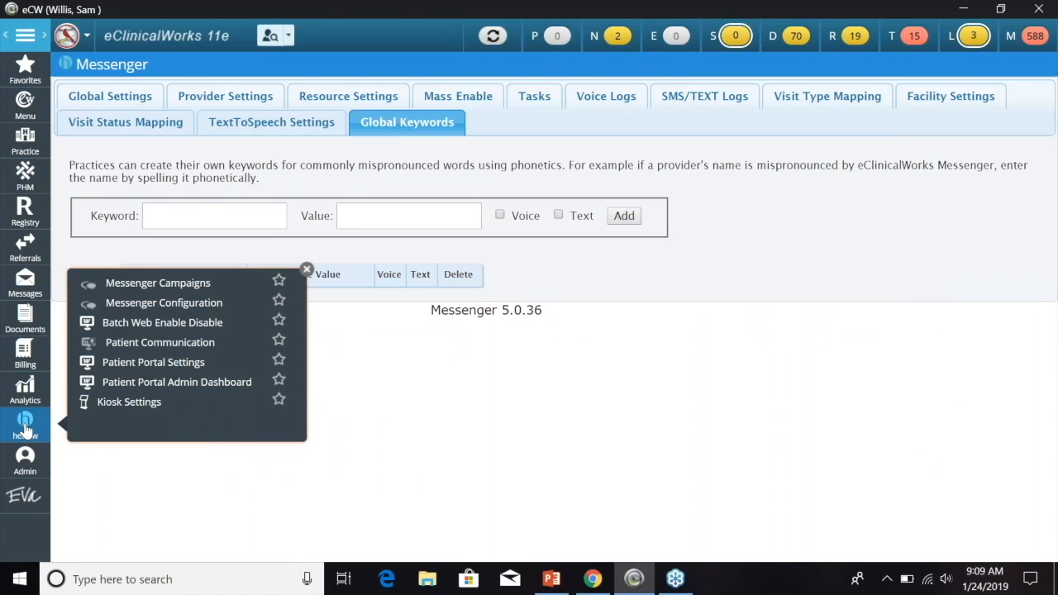
left_click(159, 284)
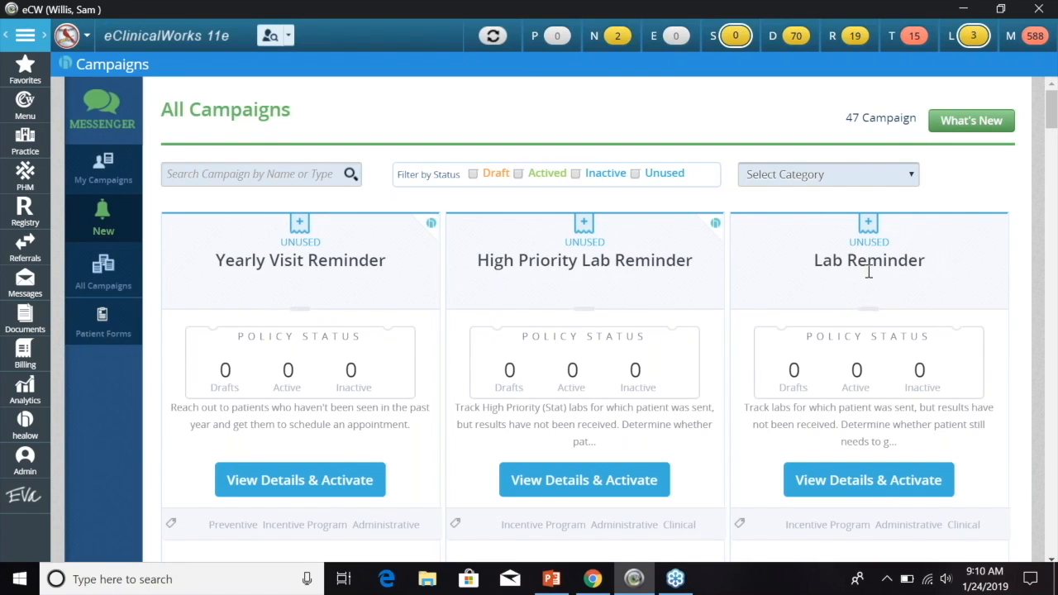
scroll(732, 295, "down", 4)
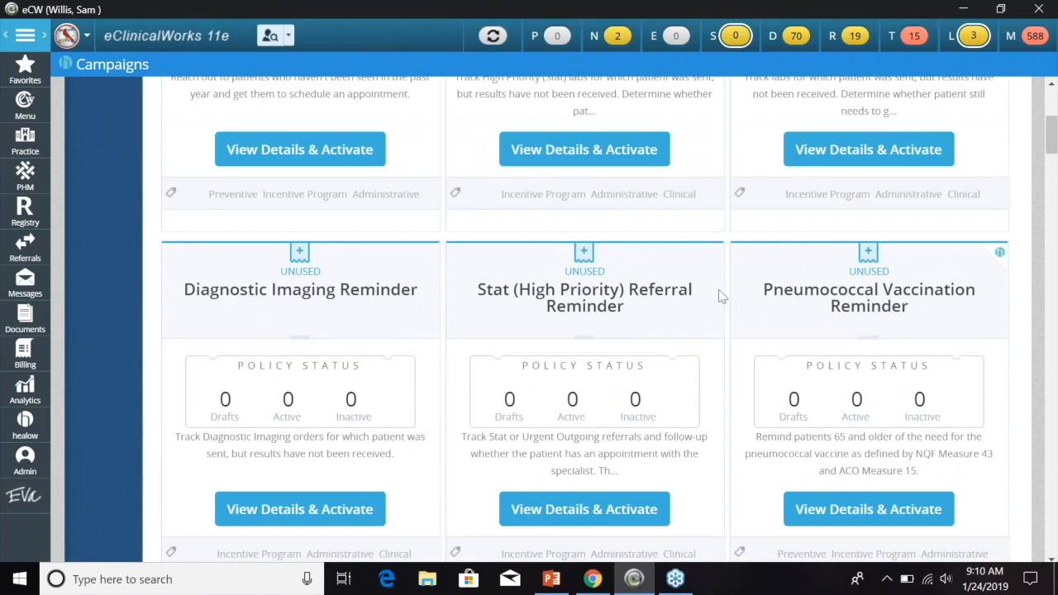
scroll(720, 296, "down", 7)
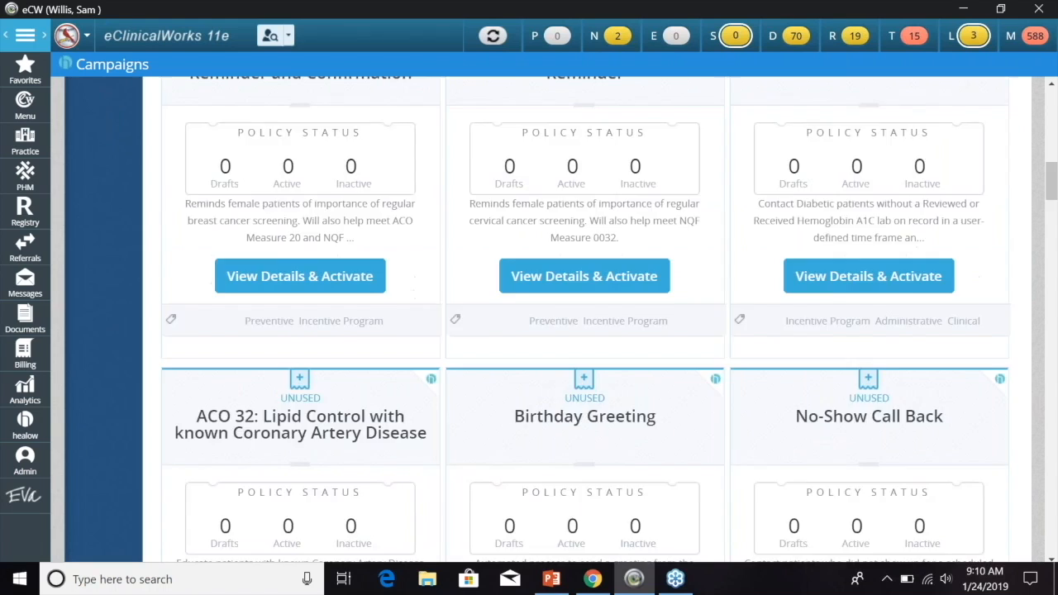
scroll(718, 307, "down", 6)
scroll(717, 308, "down", 2)
scroll(716, 309, "up", 20)
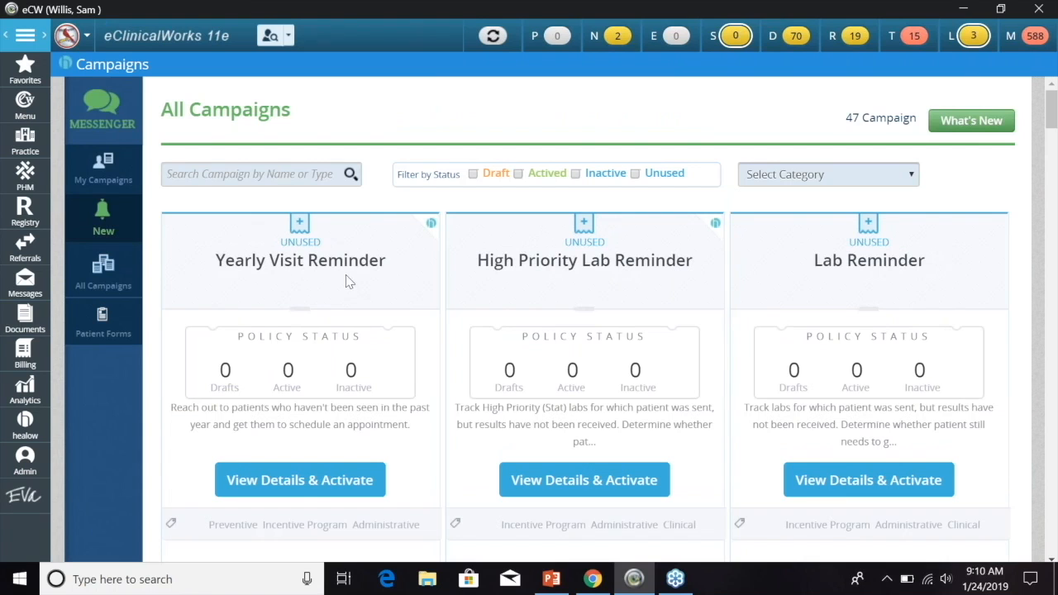
- Read the Yearly Visit Reminder's delivery and trigger details, then subscribe to it
left_click(299, 490)
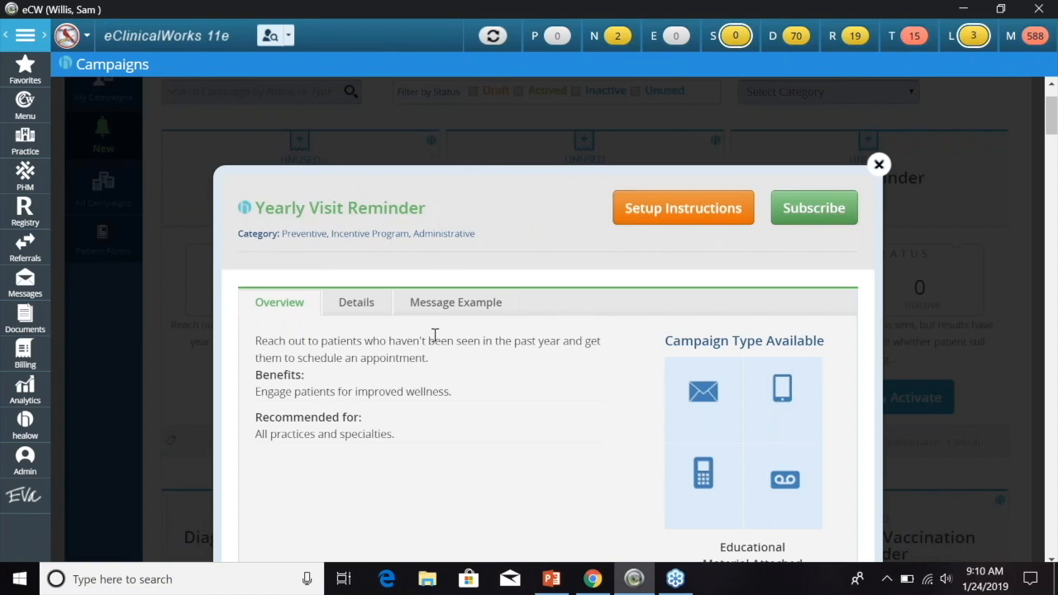
left_click(356, 302)
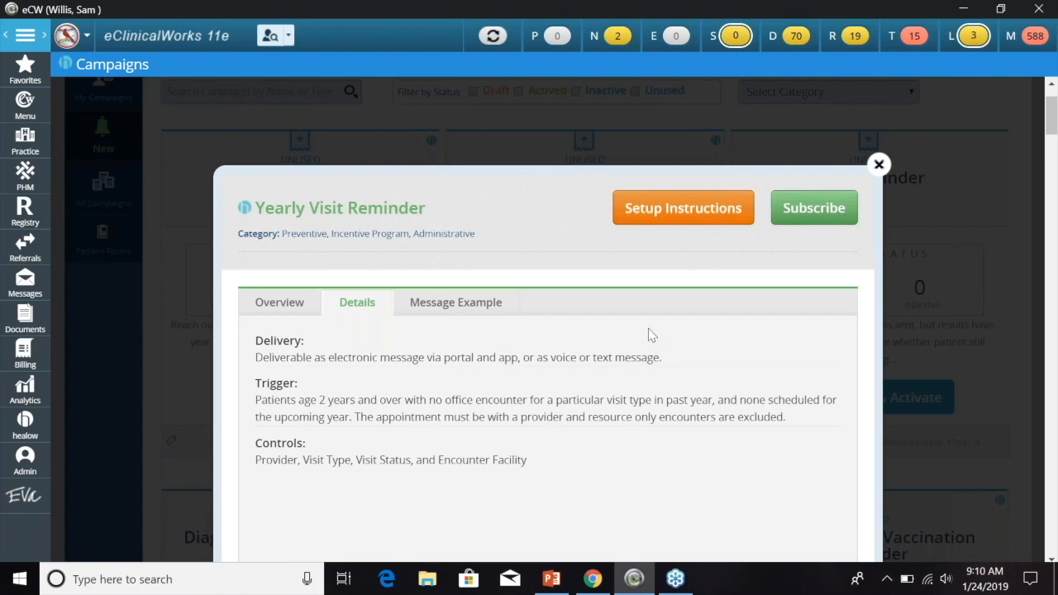
left_click(803, 212)
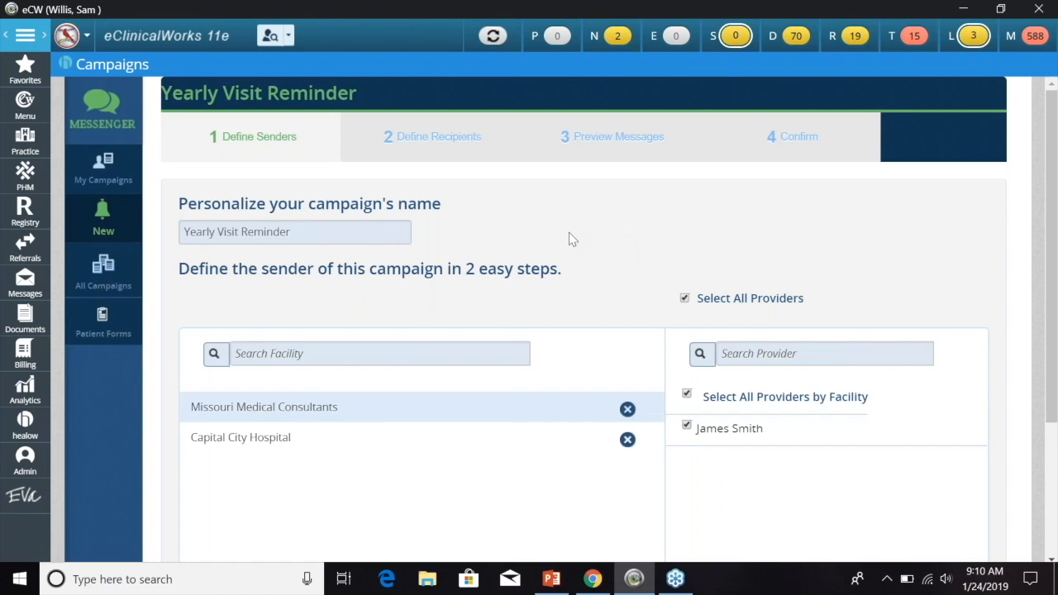
- Move the Yearly Visit Reminder wizard through Define Recipients to the Email Notification preview
scroll(414, 307, "down", 1)
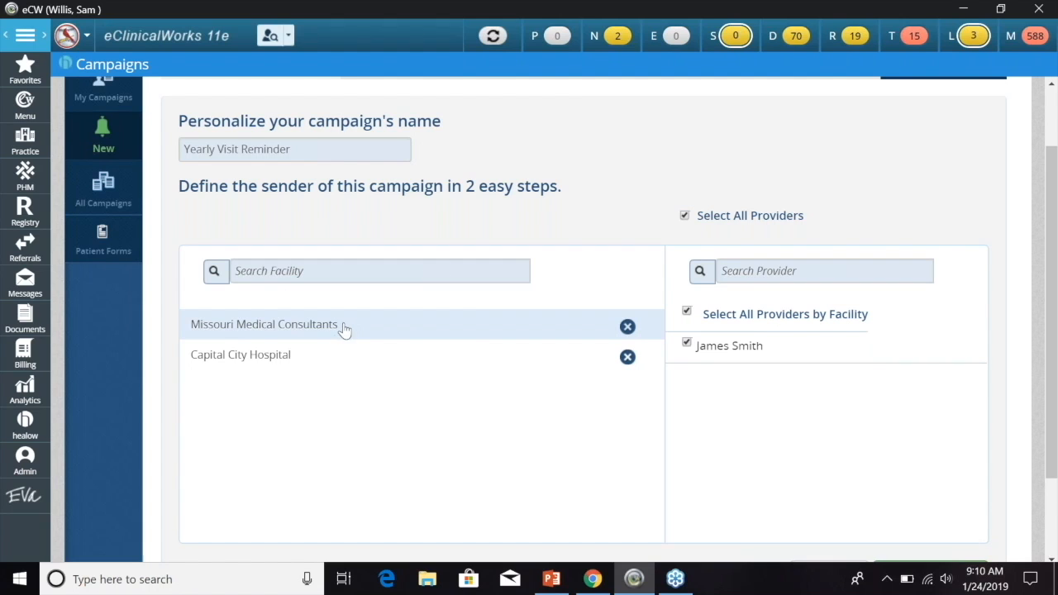
scroll(635, 295, "up", 1)
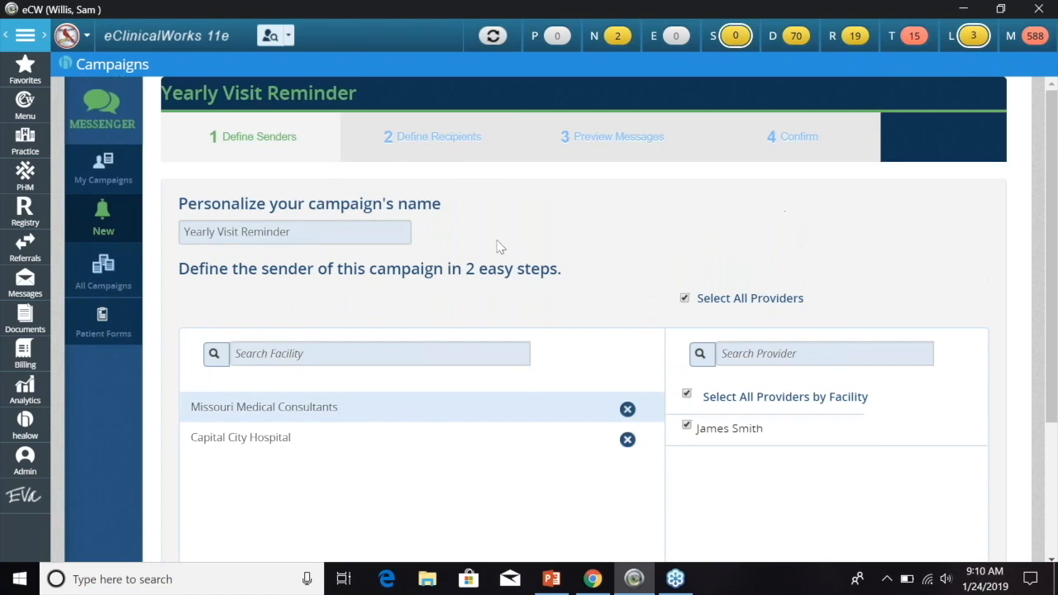
left_click(467, 156)
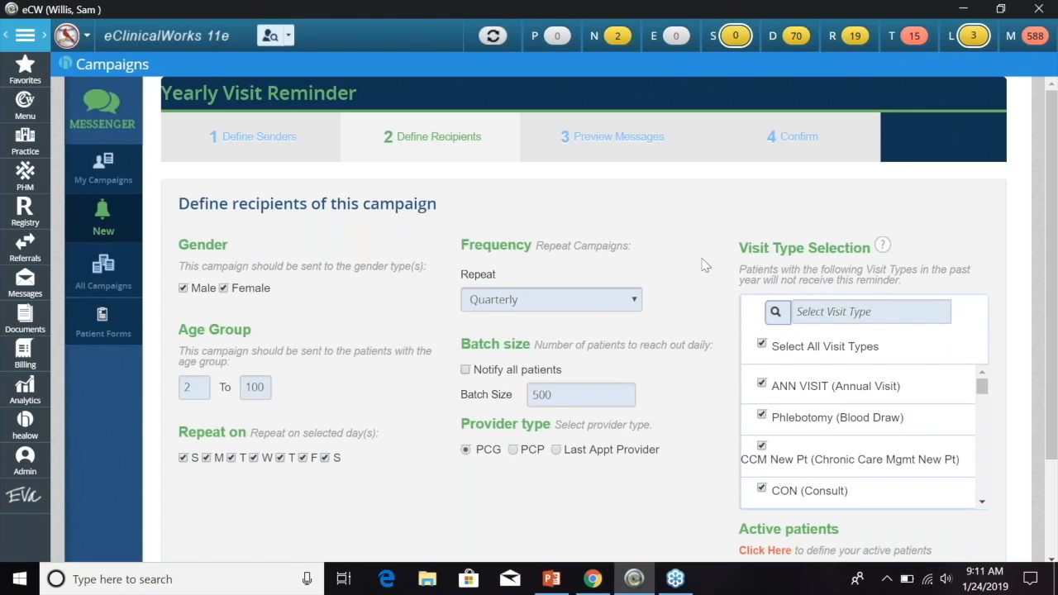
left_click(621, 147)
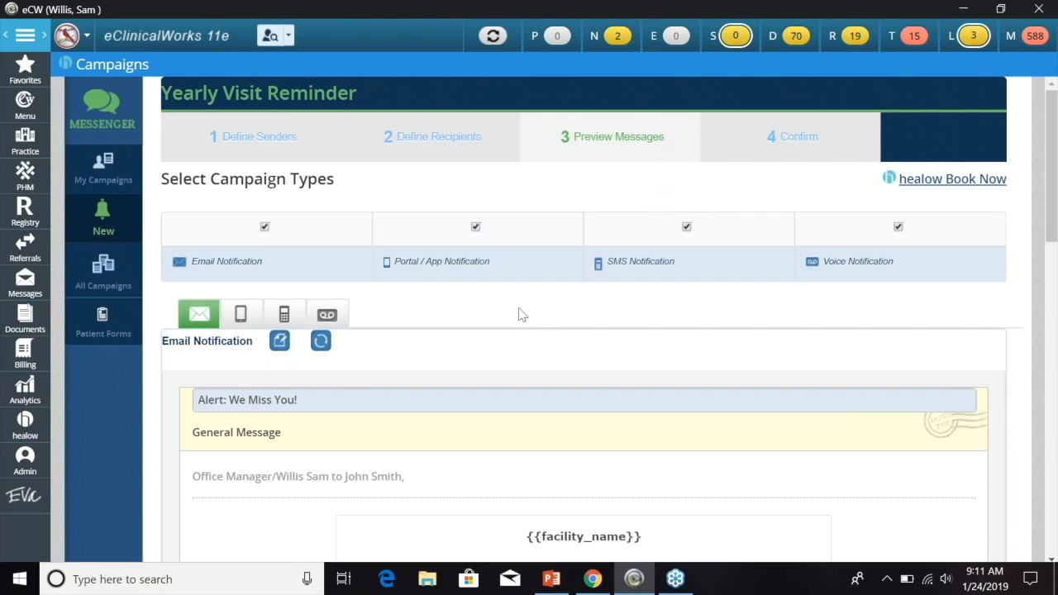
scroll(516, 357, "down", 3)
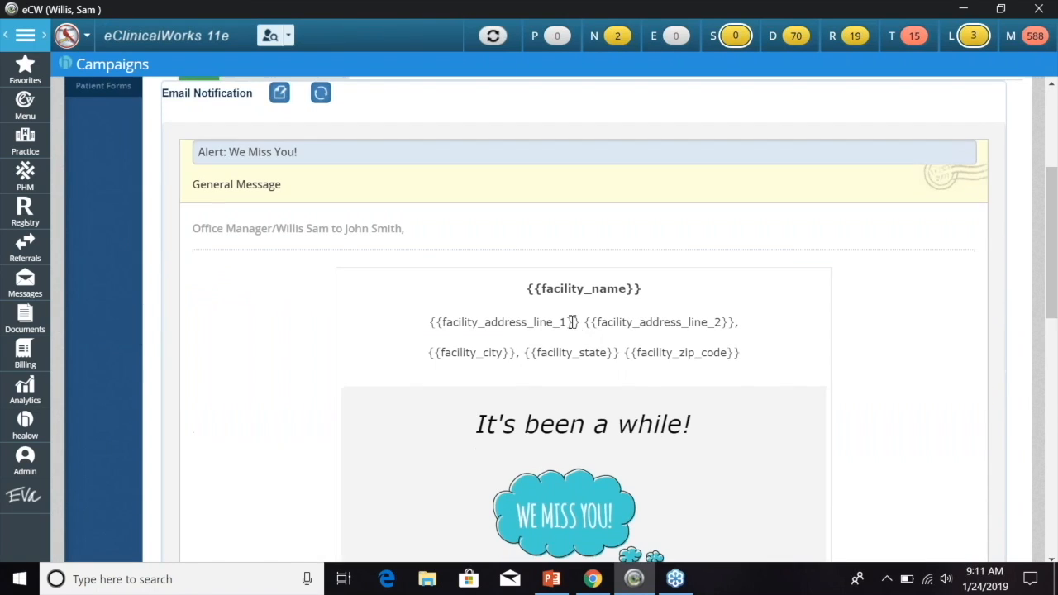
scroll(765, 354, "down", 4)
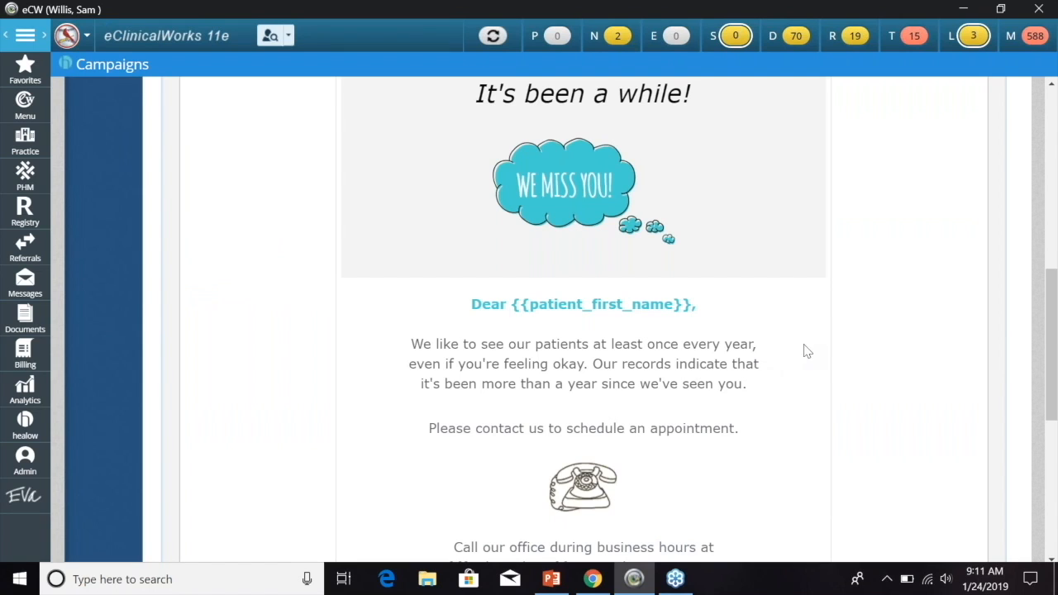
scroll(860, 339, "up", 6)
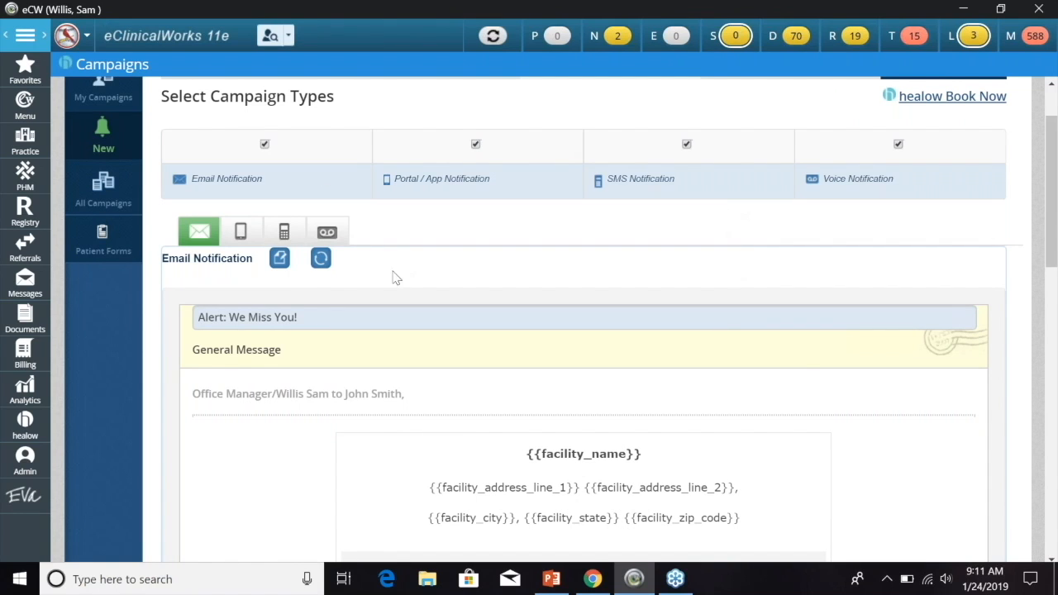
scroll(803, 366, "up", 2)
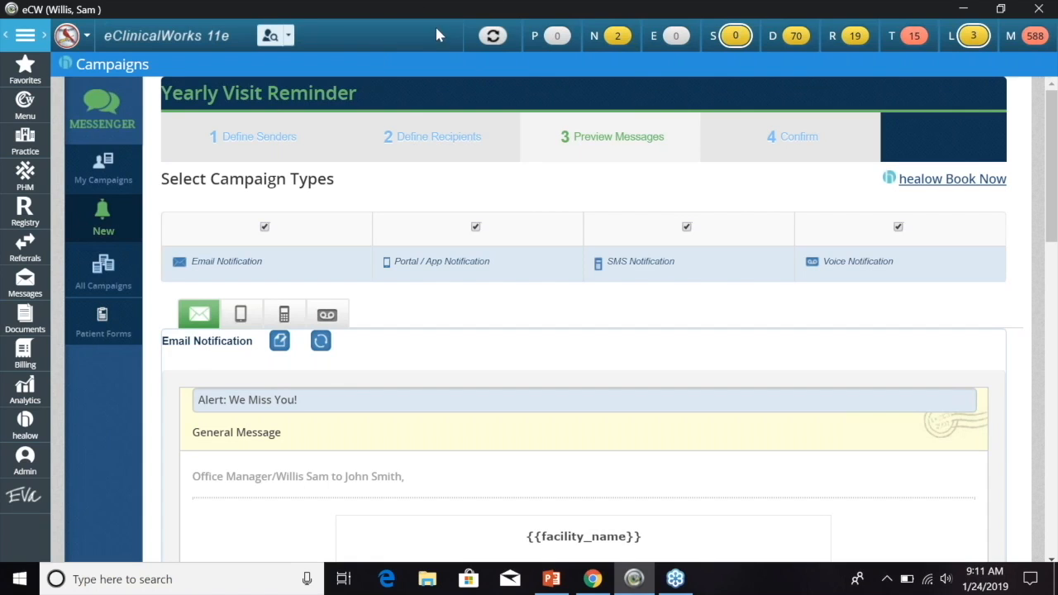
left_click(736, 37)
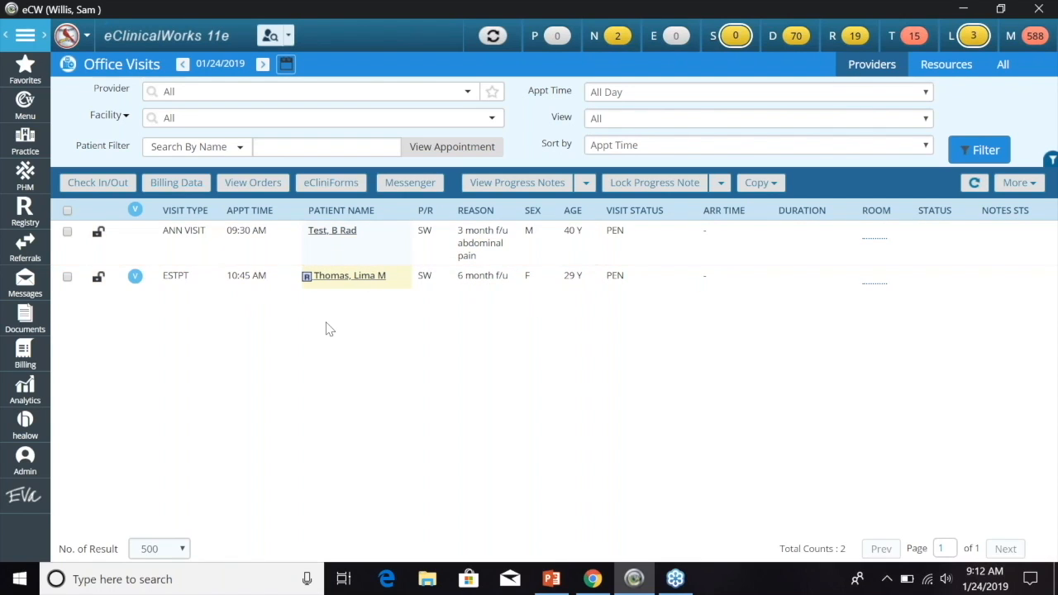
- Draft a text message to the 09:30 ANN VISIT patient, then close it unsent
left_click(70, 233)
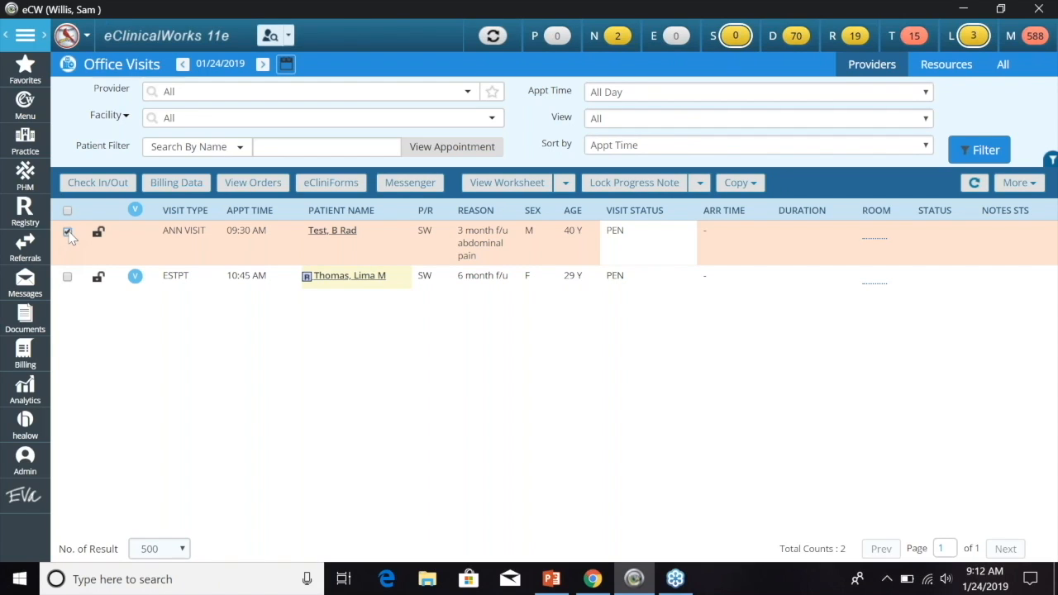
left_click(411, 184)
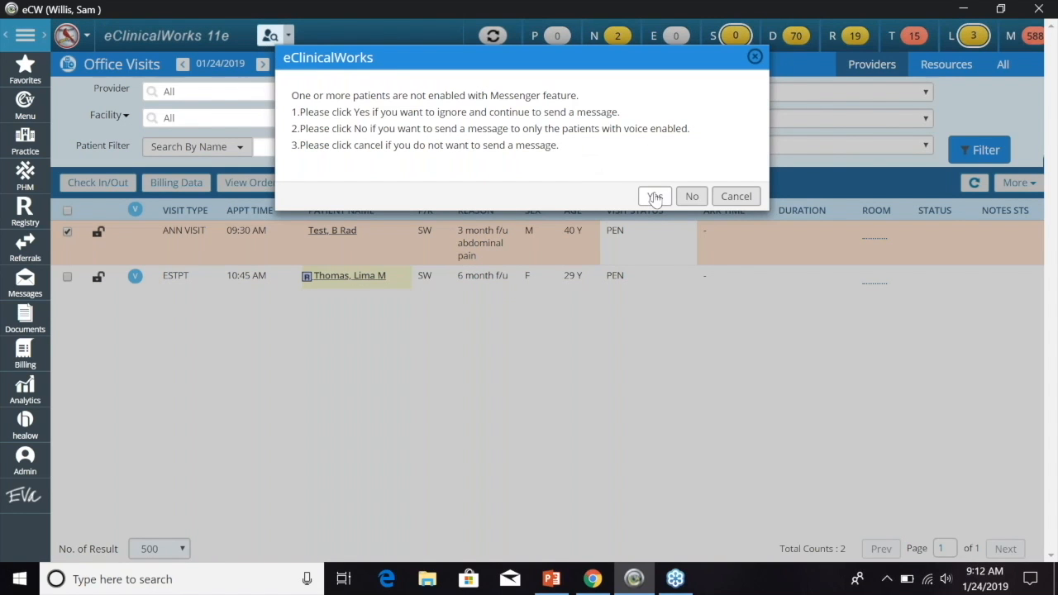
left_click(655, 198)
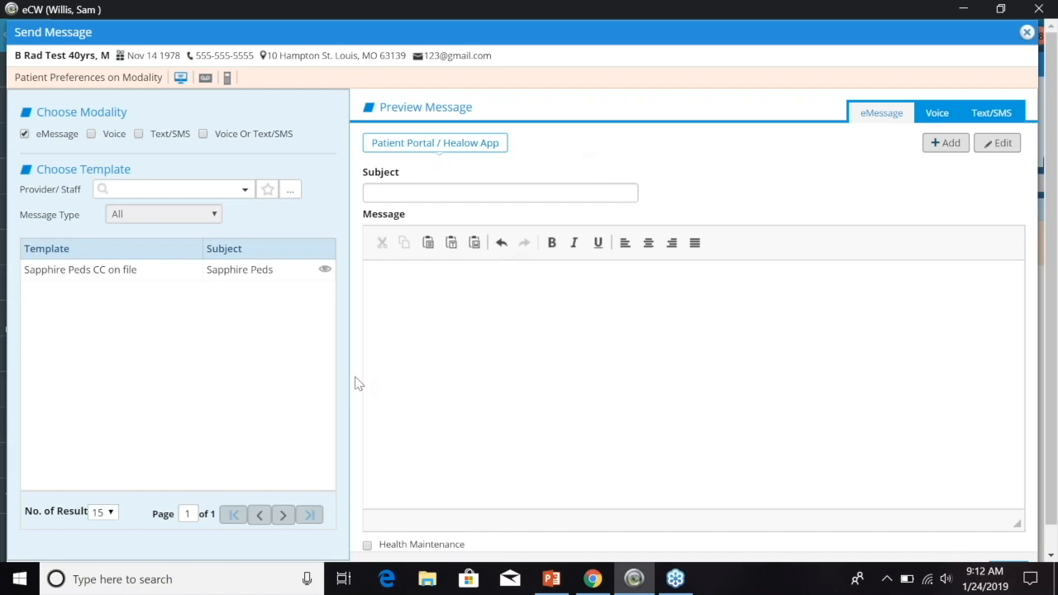
left_click(1005, 118)
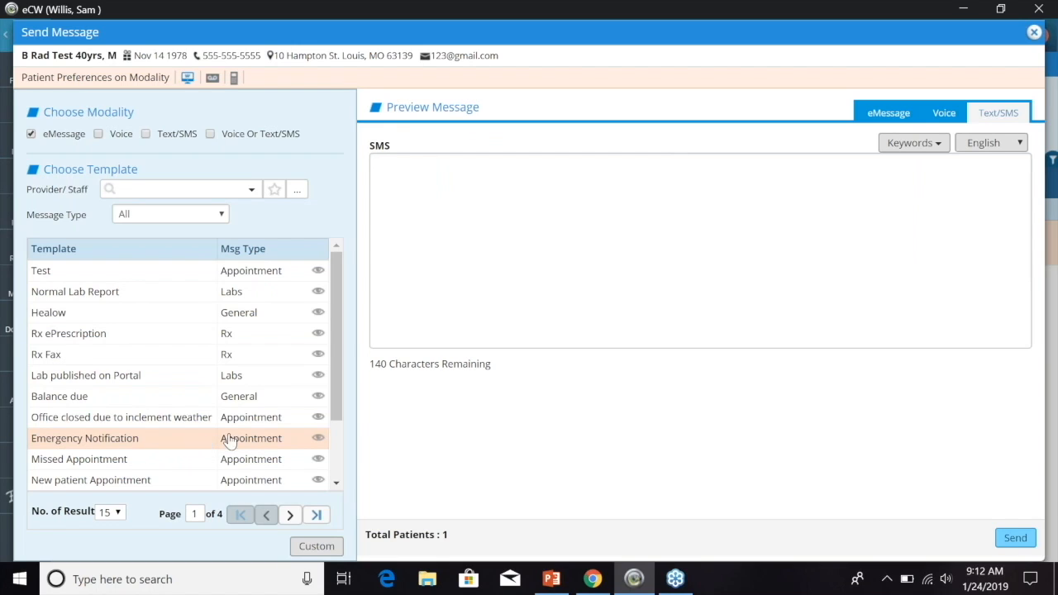
left_click(1035, 32)
- Check the messages list, dismiss it, and bring up the Practice screens list
left_click(1012, 35)
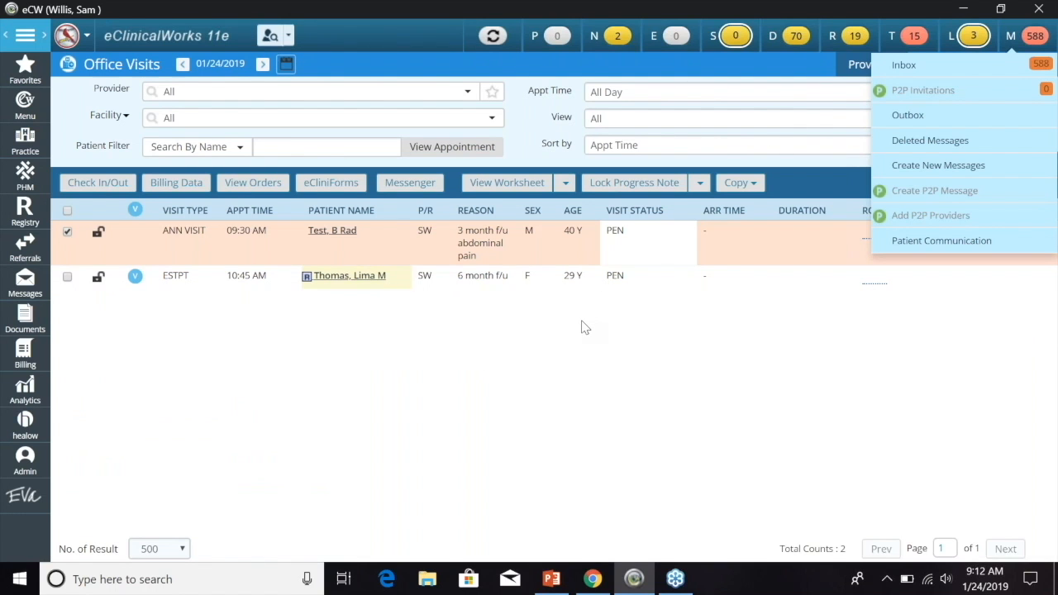
left_click(533, 97)
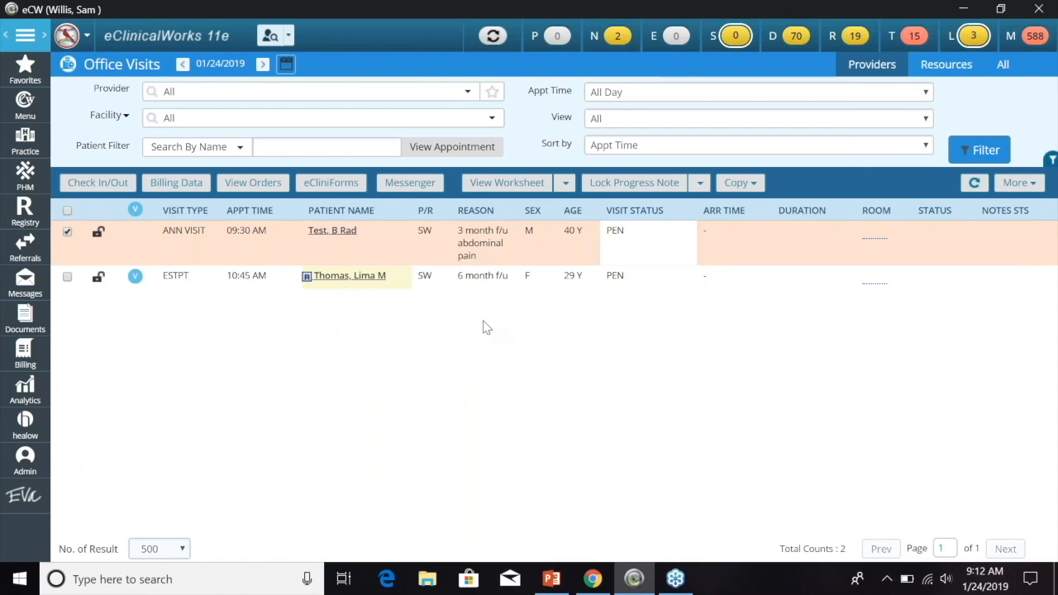
left_click(27, 145)
- Open the January 24, 2019 schedule and check the 9:30 appointment's actions, choosing none
left_click(112, 144)
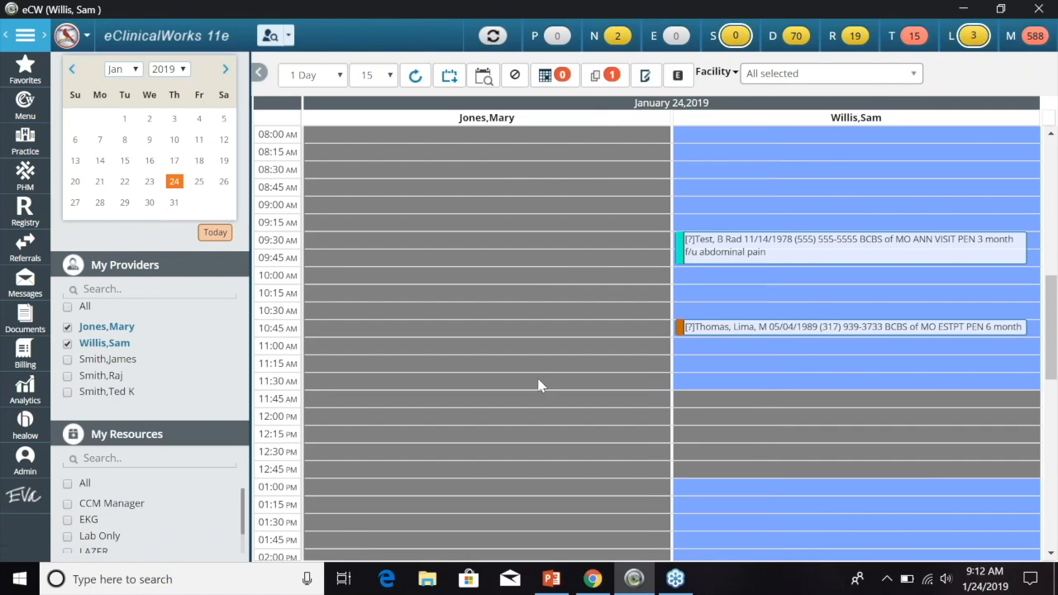
right_click(793, 252)
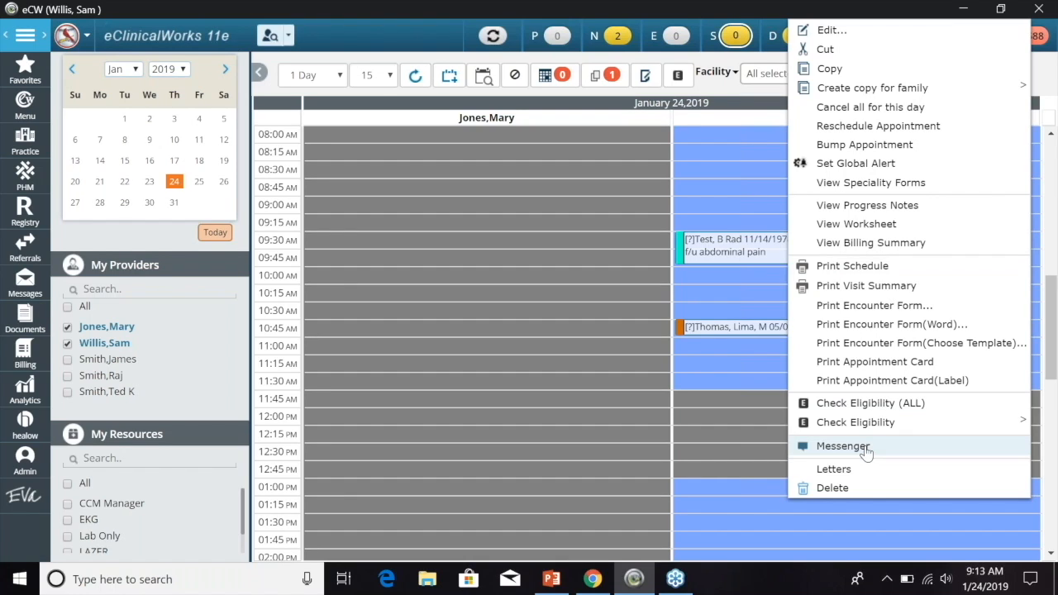
left_click(725, 96)
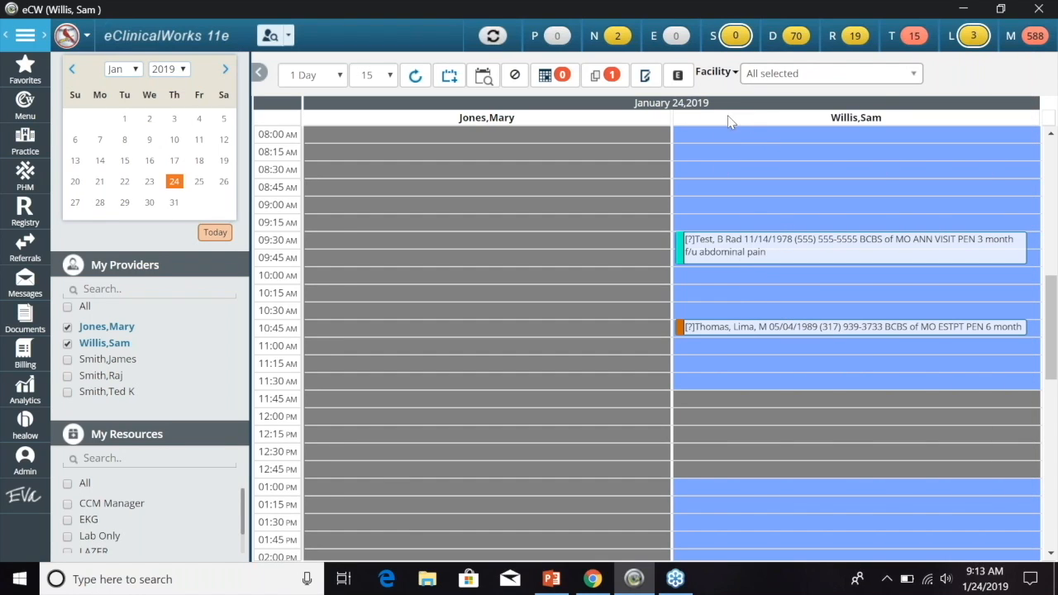
- Open the telephone encounters list, view the patient's encounter, and close it
left_click(913, 44)
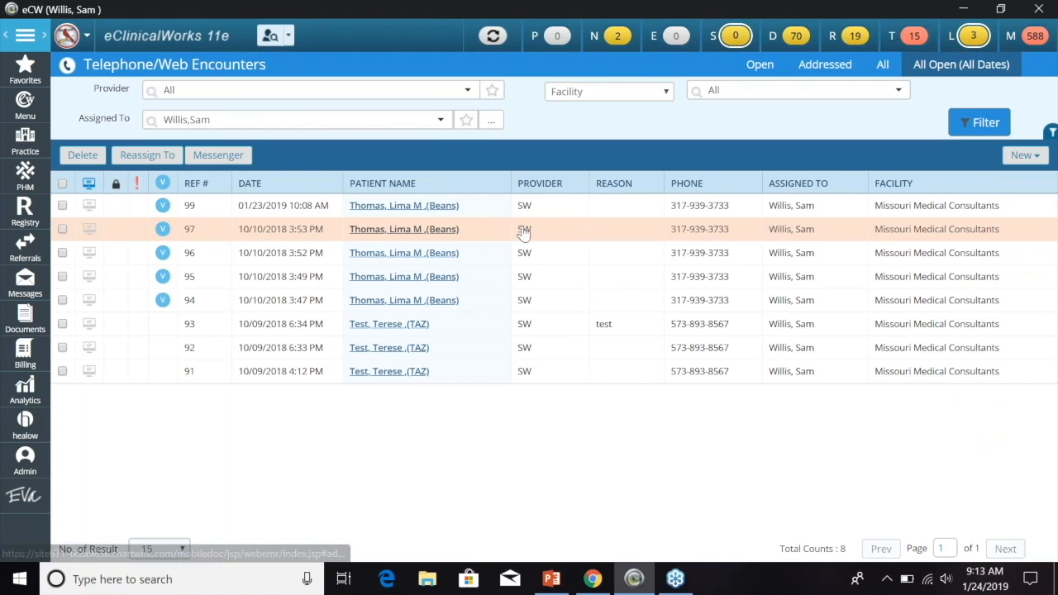
left_click(424, 205)
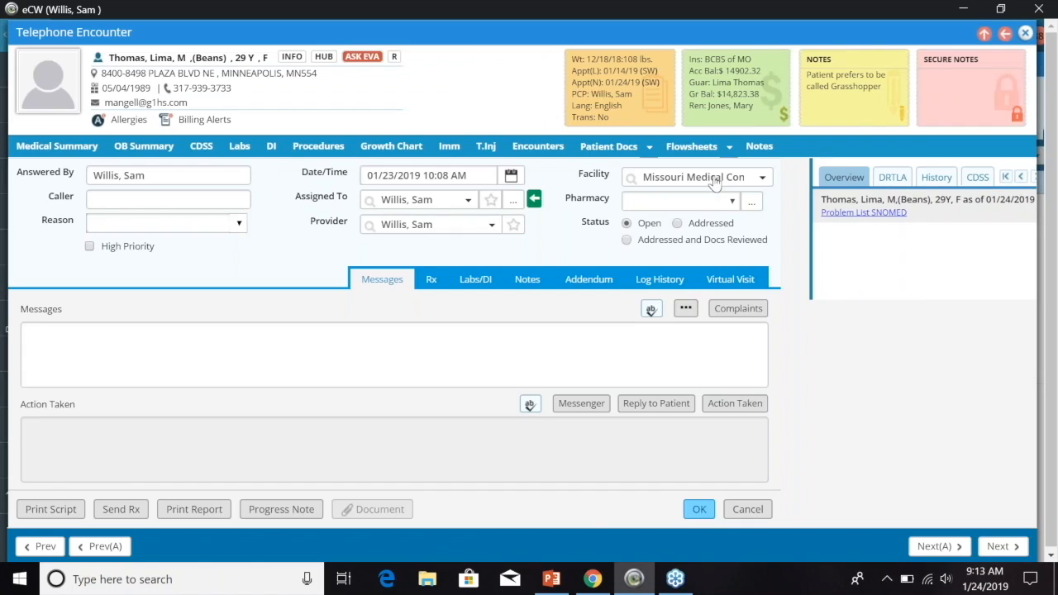
left_click(1025, 34)
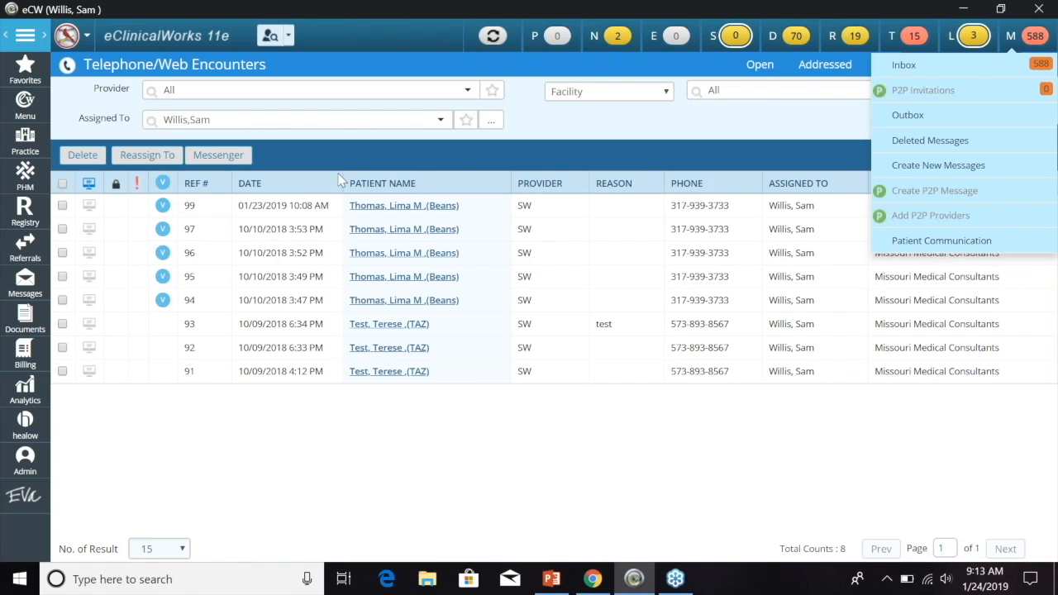
- Preview a Text/SMS message for encounter 99 unsent, then open Labs awaiting review
left_click(62, 204)
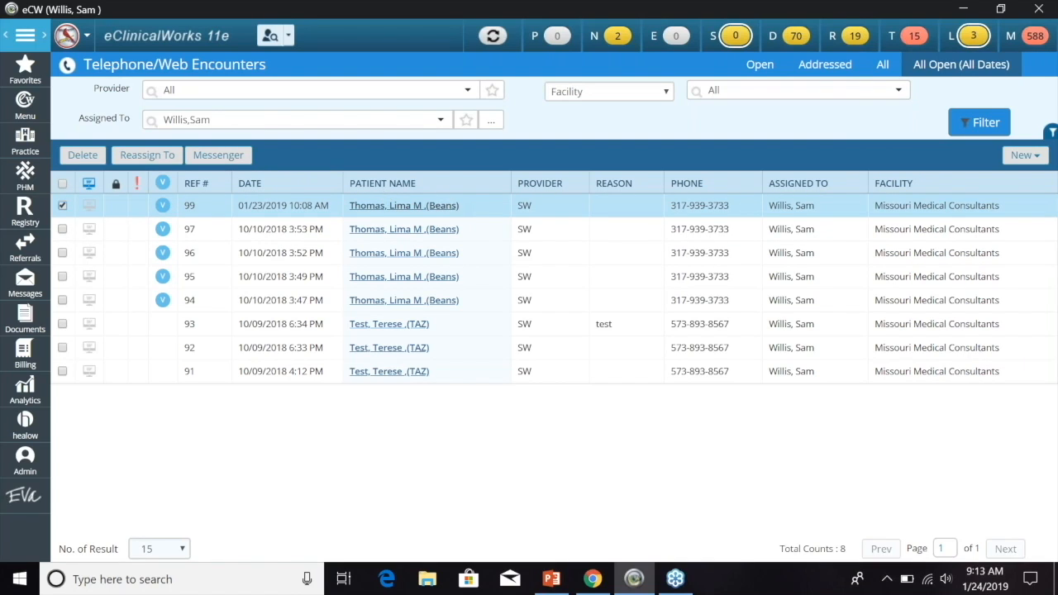
left_click(225, 162)
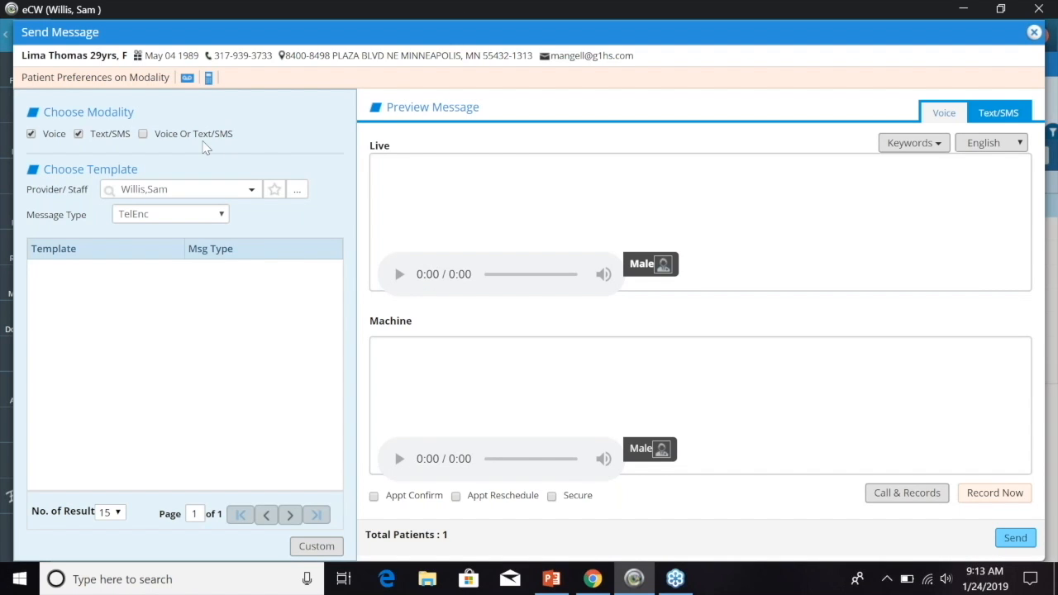
left_click(999, 113)
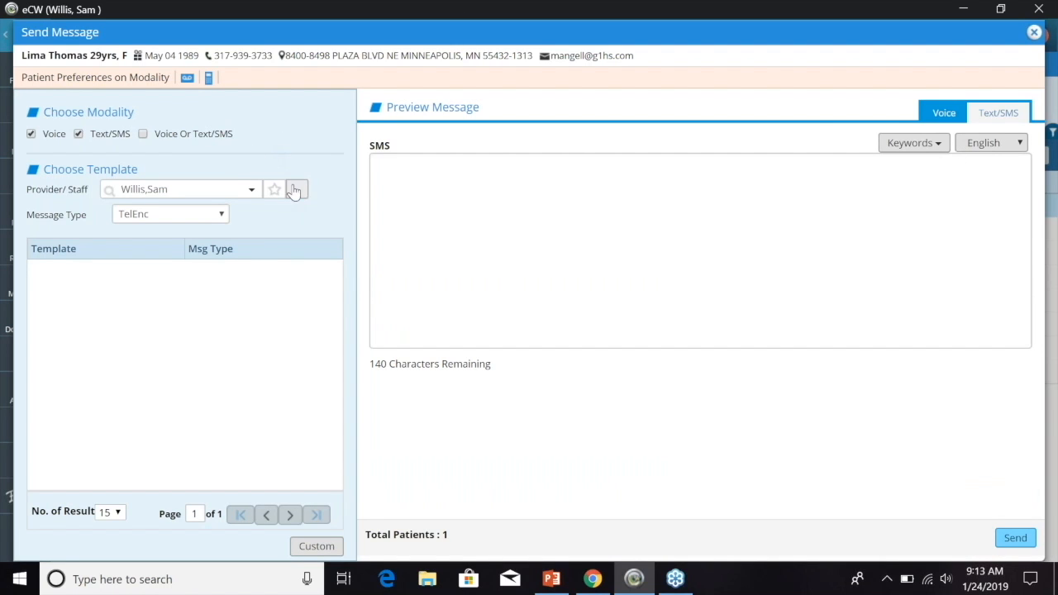
left_click(1033, 31)
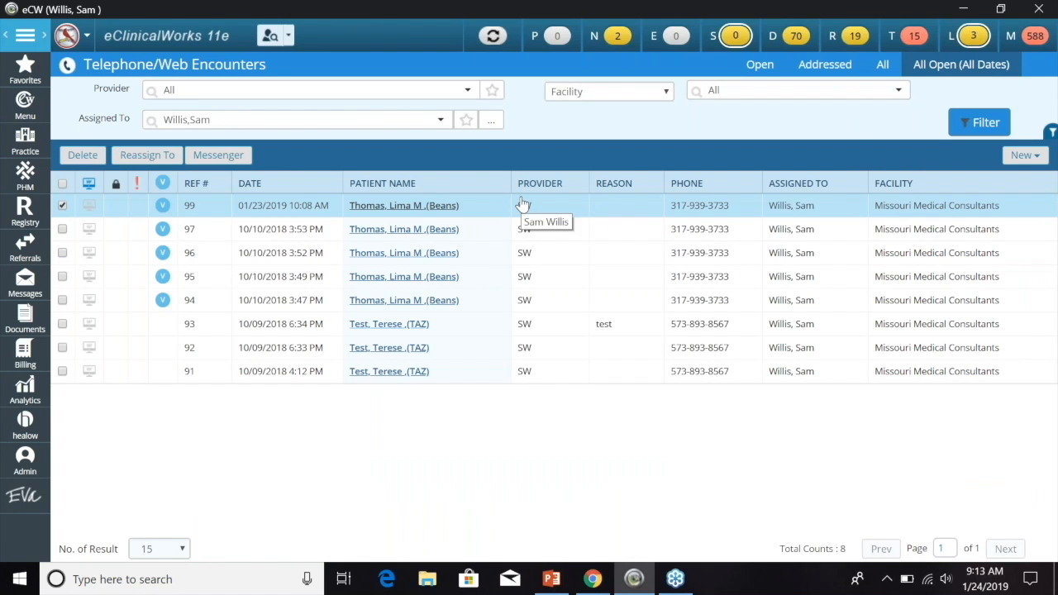
left_click(964, 36)
left_click(967, 35)
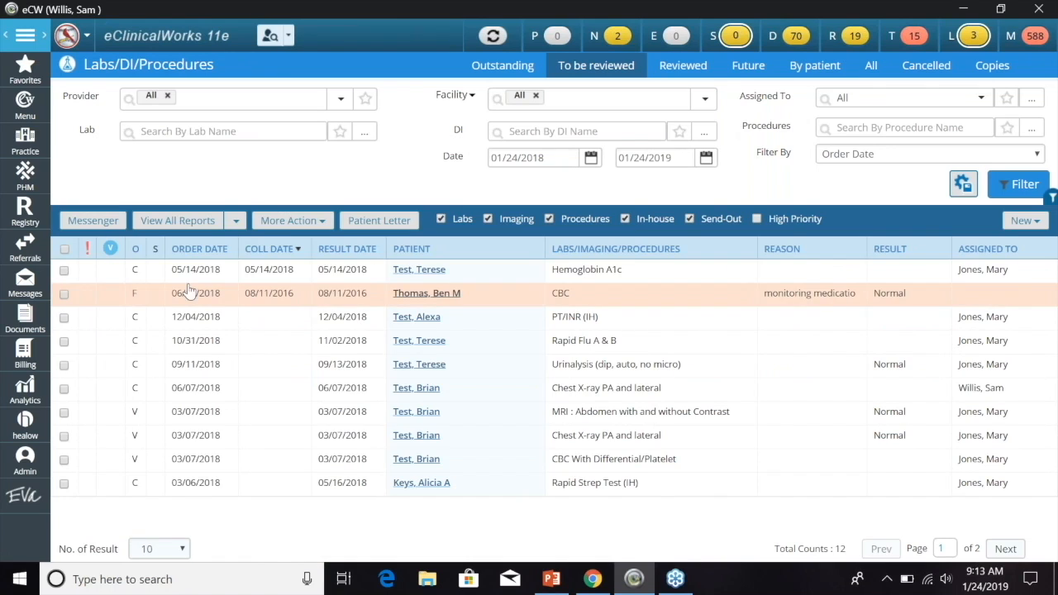
- Preview a Normal Lab Report message for the Hemoglobin A1c result unsent, then open Registry
left_click(66, 270)
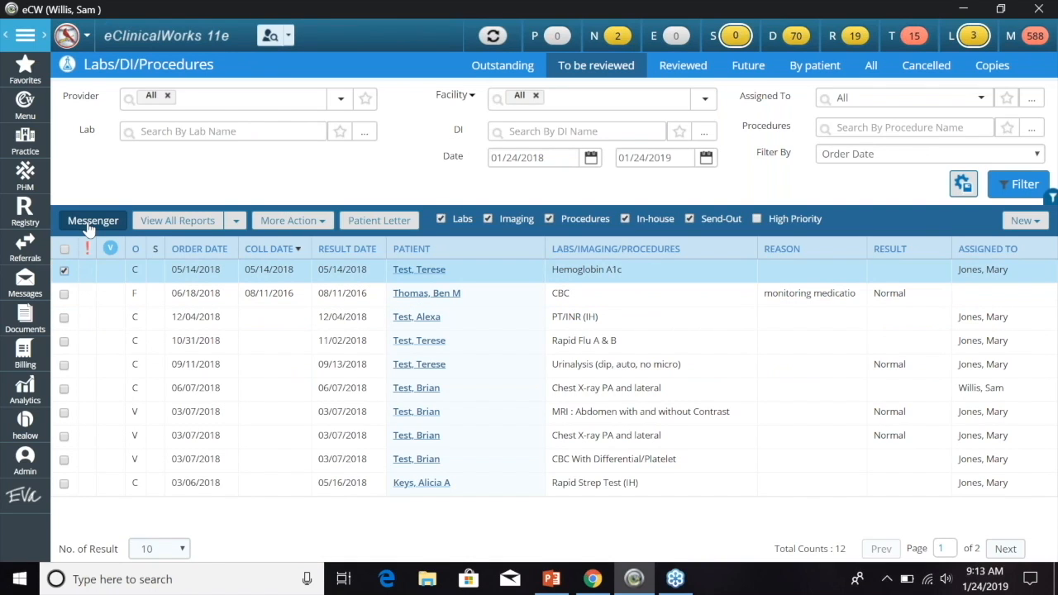
left_click(89, 226)
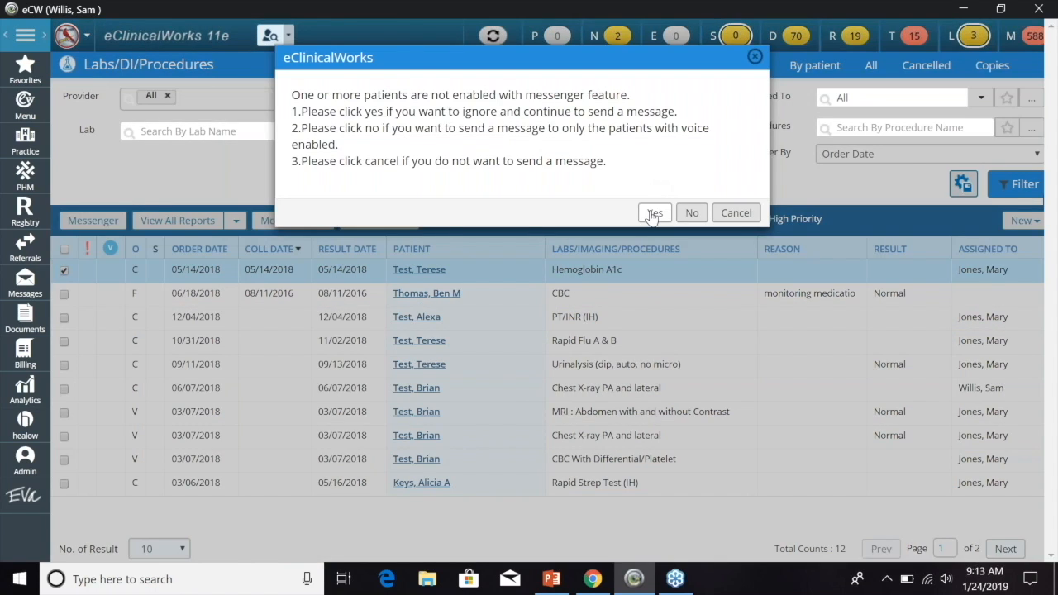
left_click(654, 214)
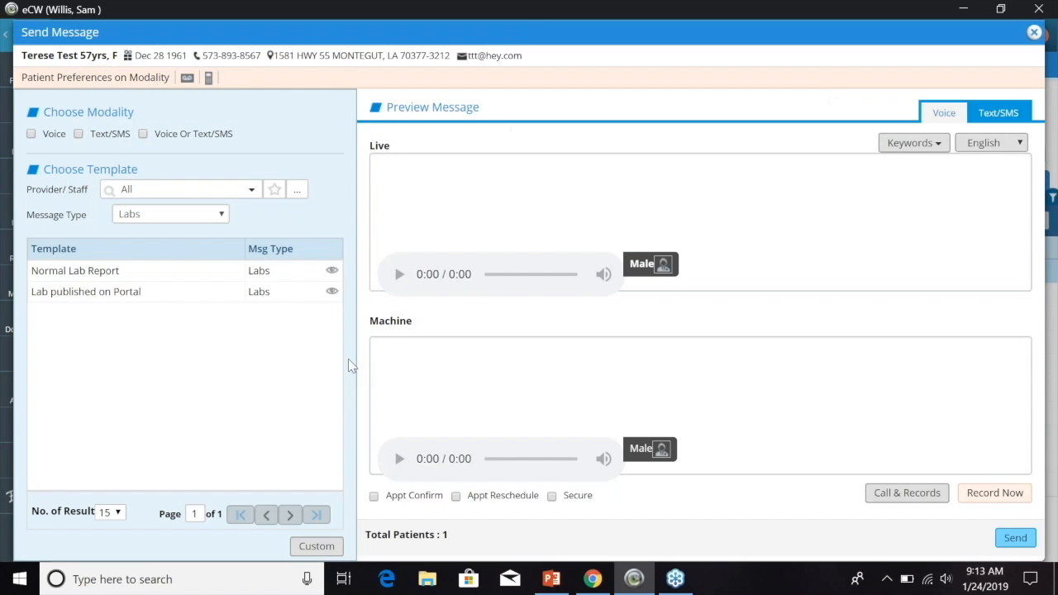
left_click(91, 281)
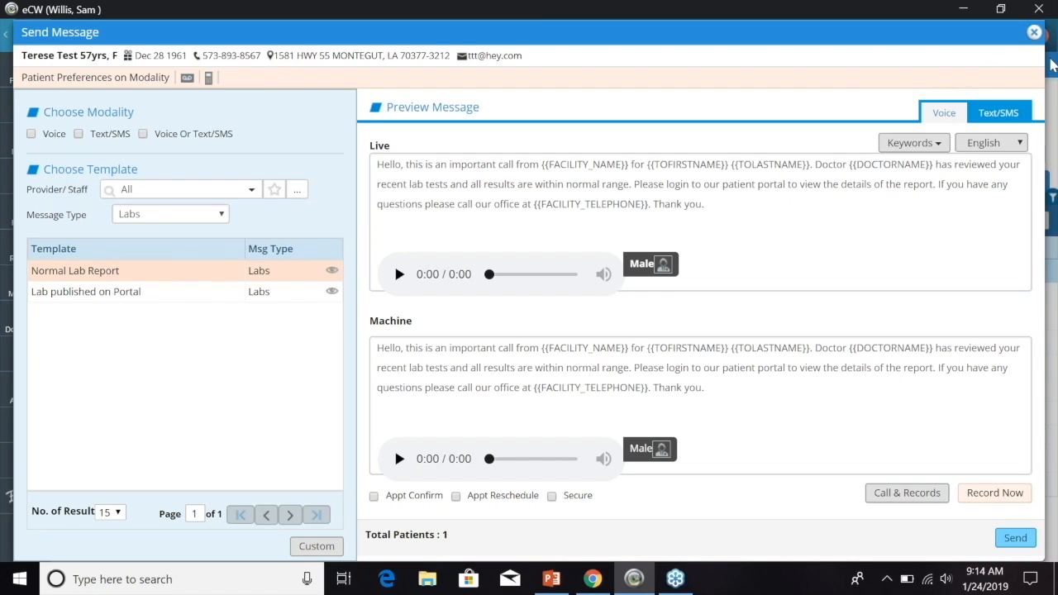
left_click(1033, 33)
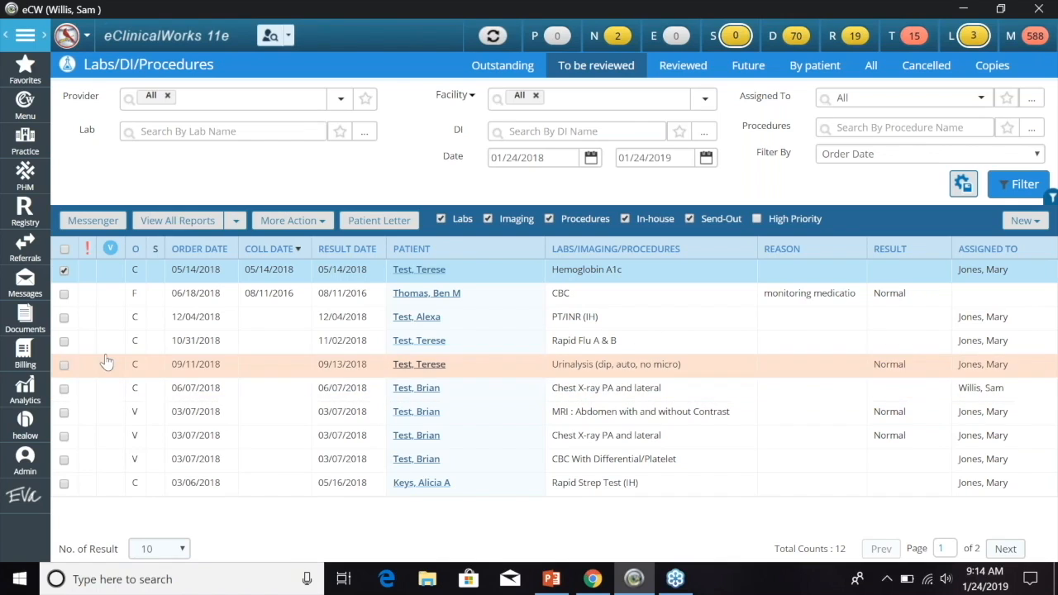
left_click(24, 206)
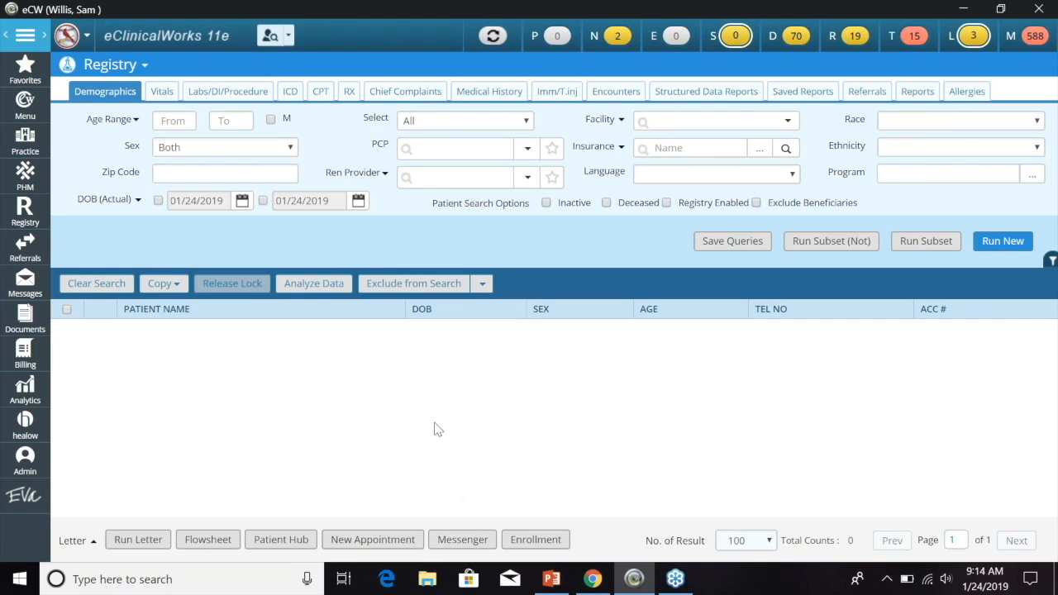
- Open Registry's Patient Recall and Lookup Encounters screens, then Practice > Resource Scheduling
left_click(28, 217)
left_click(138, 251)
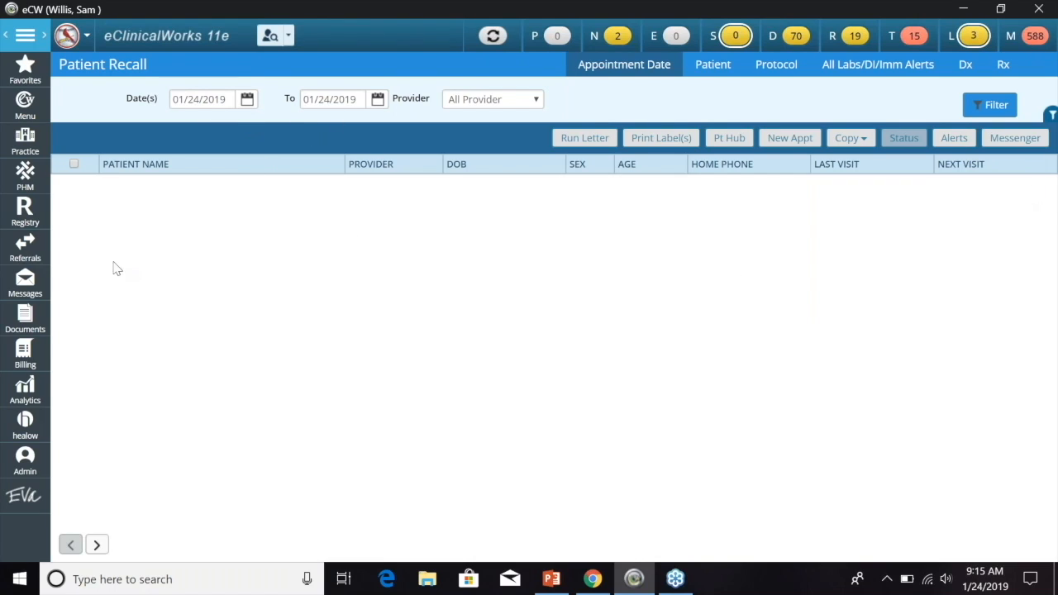
left_click(25, 211)
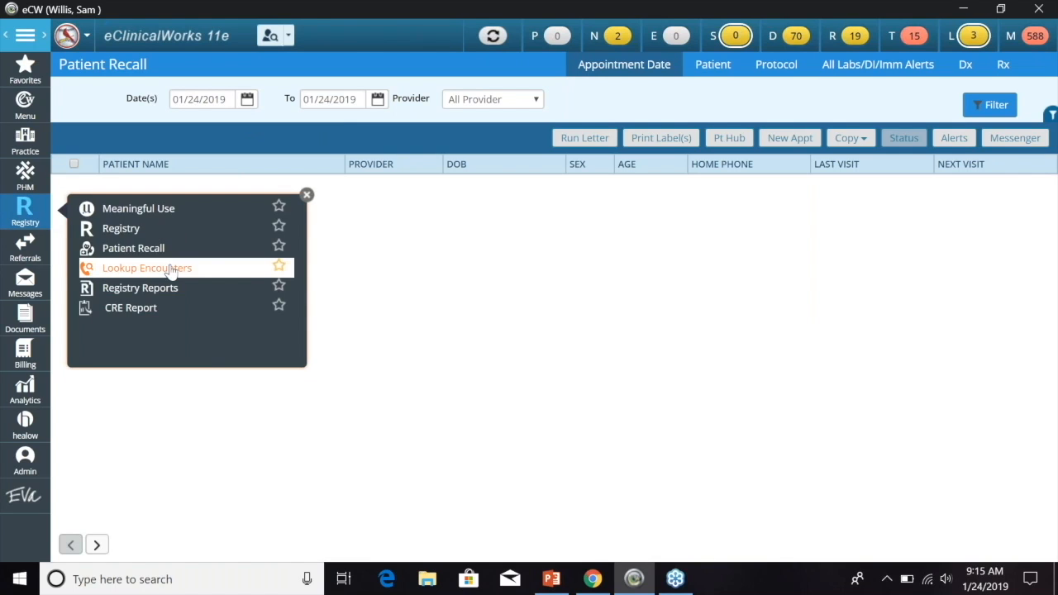
left_click(174, 268)
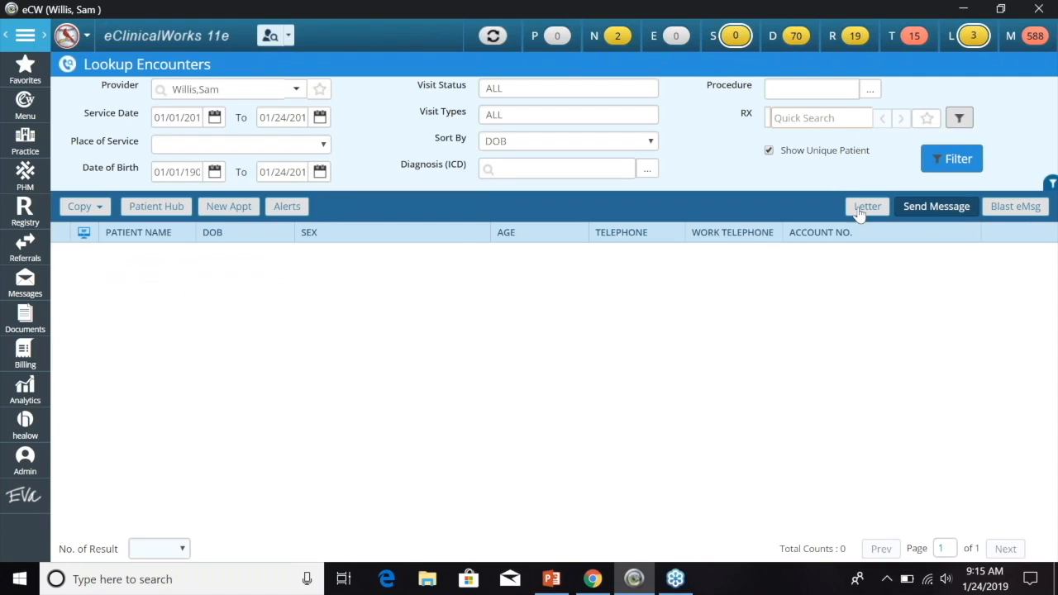
left_click(25, 139)
left_click(137, 148)
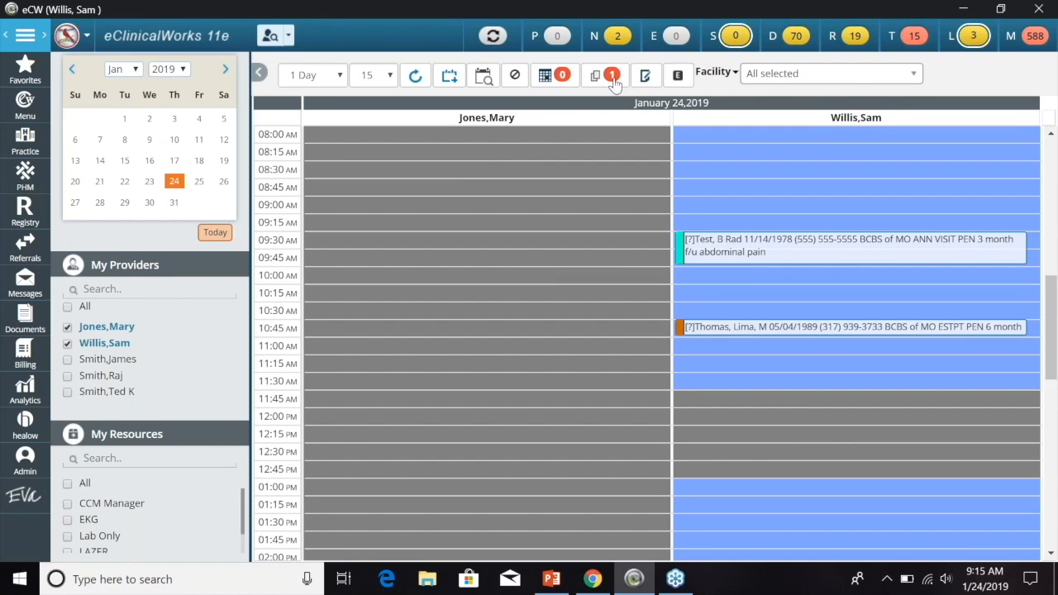
left_click(554, 75)
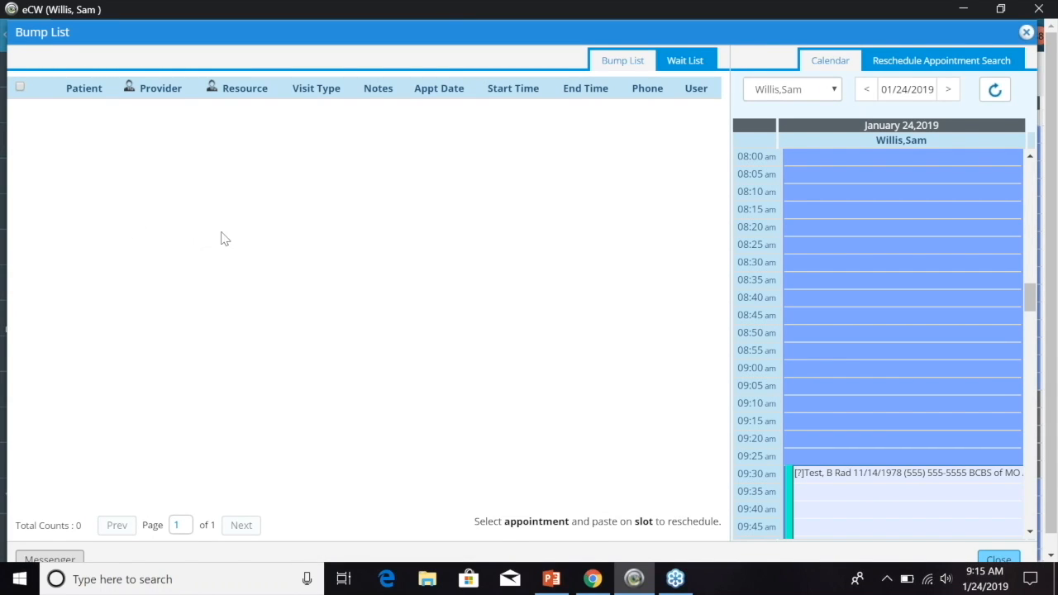
scroll(225, 247, "down", 1)
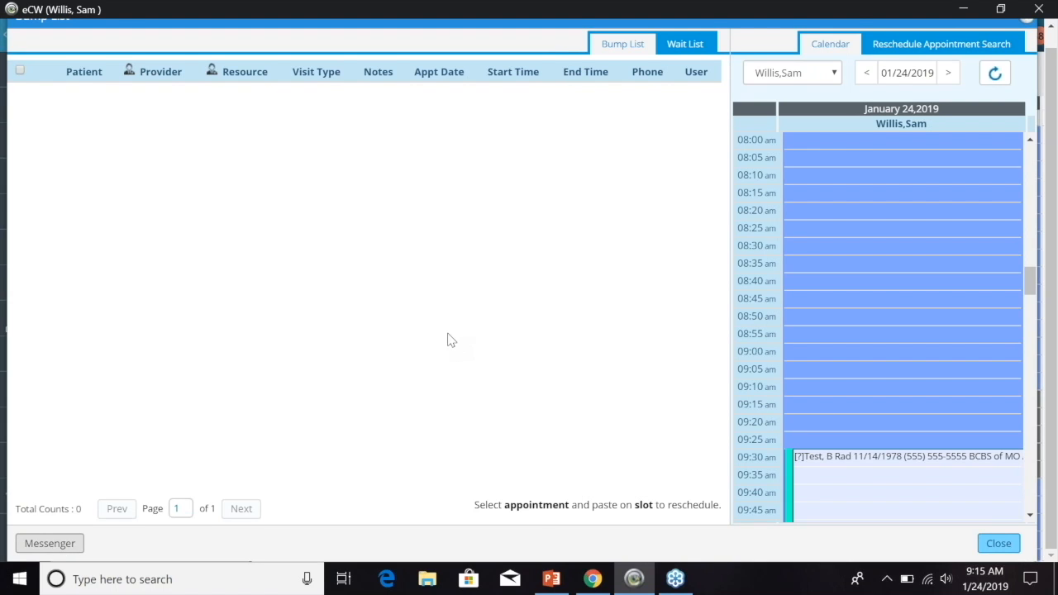
scroll(451, 340, "up", 1)
left_click(1027, 34)
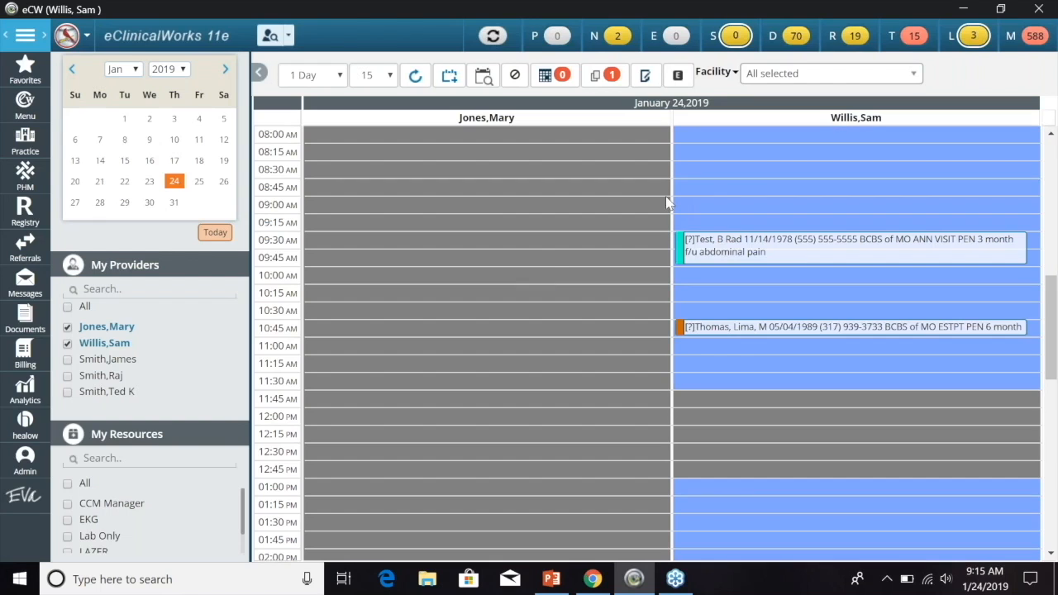